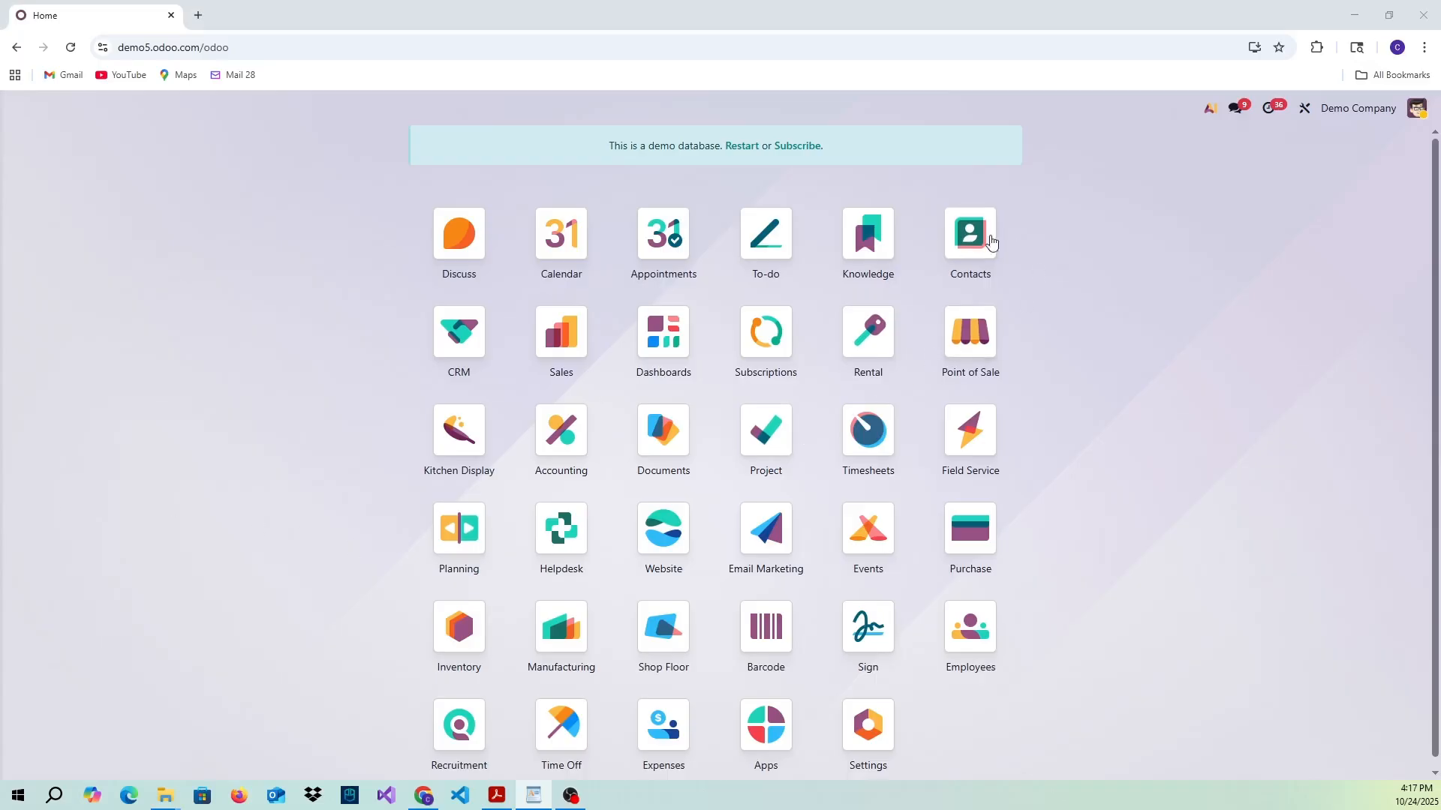
- Open the Contacts app and archive the first contact in the list, confirming the archiving
{"action": "left_click", "coordinate": [968, 238]}
{"action": "left_click", "coordinate": [968, 238]}
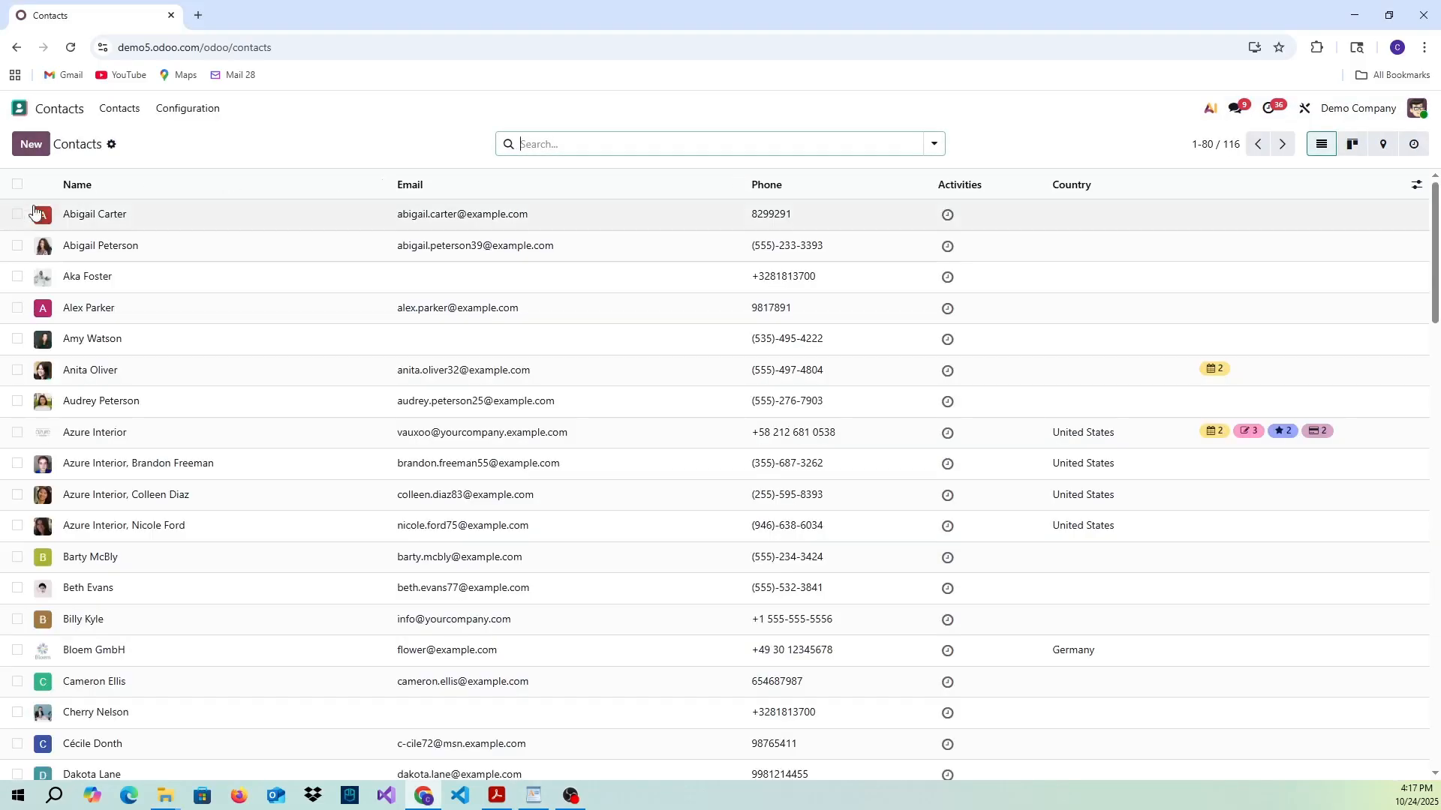
{"action": "left_click", "coordinate": [17, 215]}
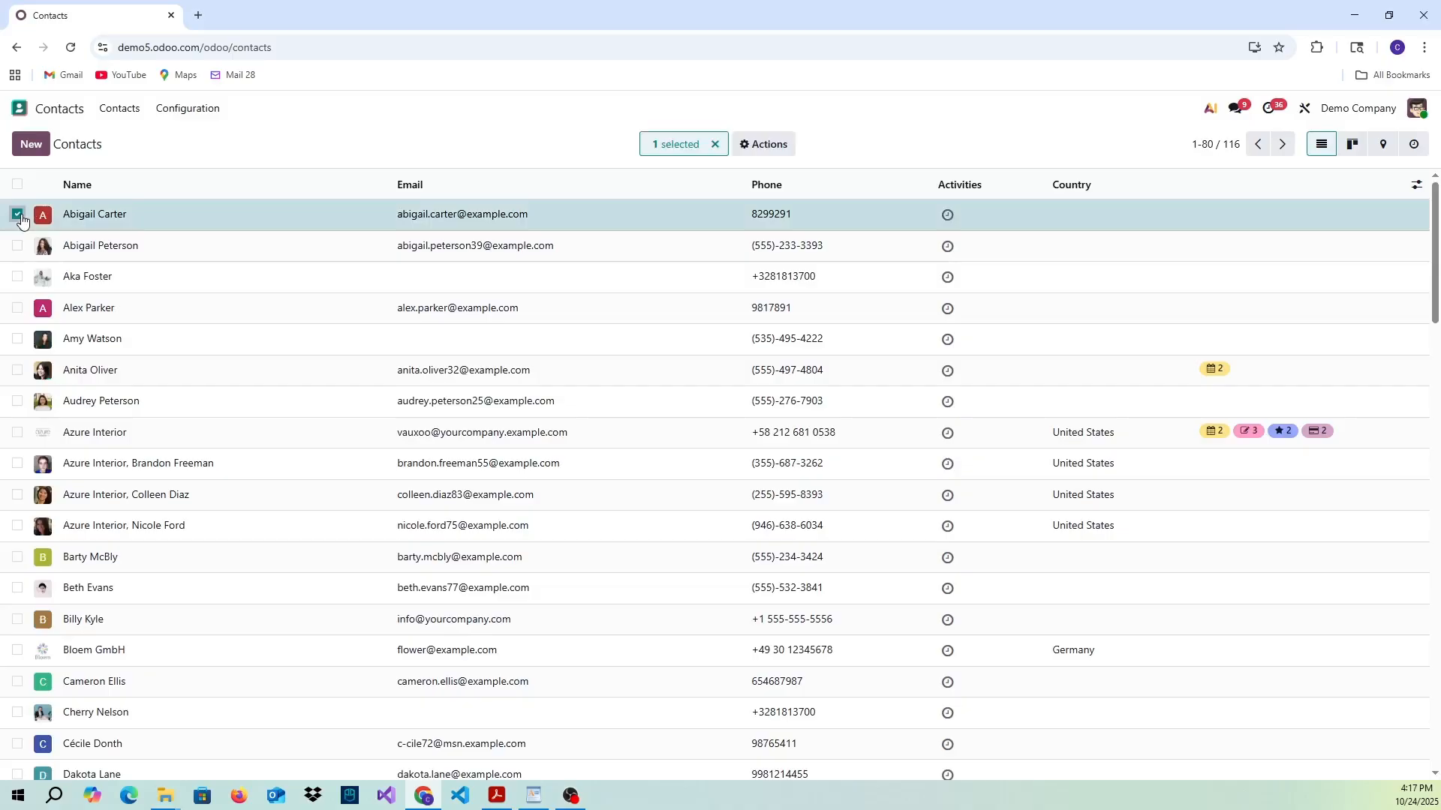
{"action": "left_click", "coordinate": [775, 153]}
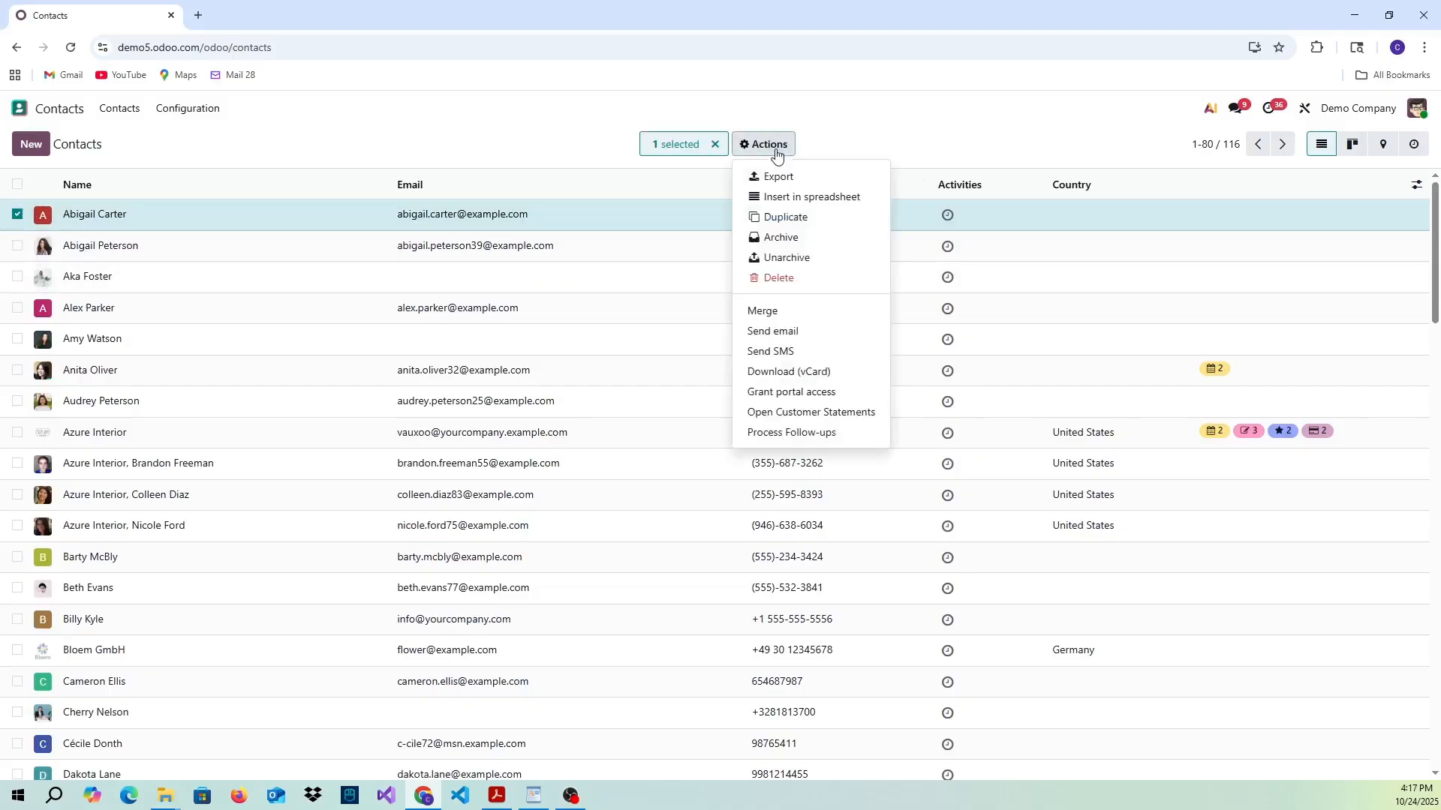
{"action": "left_click", "coordinate": [800, 238]}
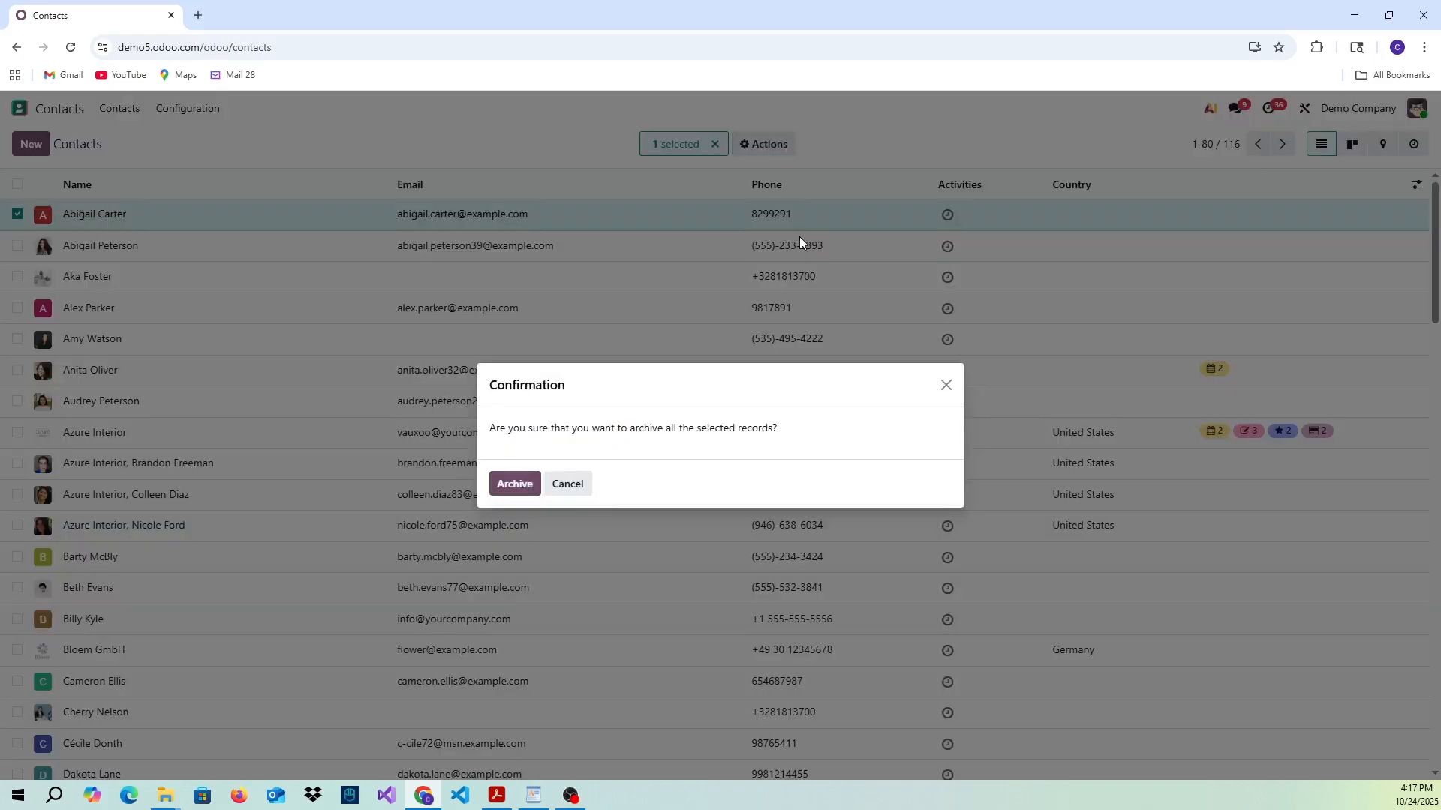
{"action": "left_click", "coordinate": [511, 484]}
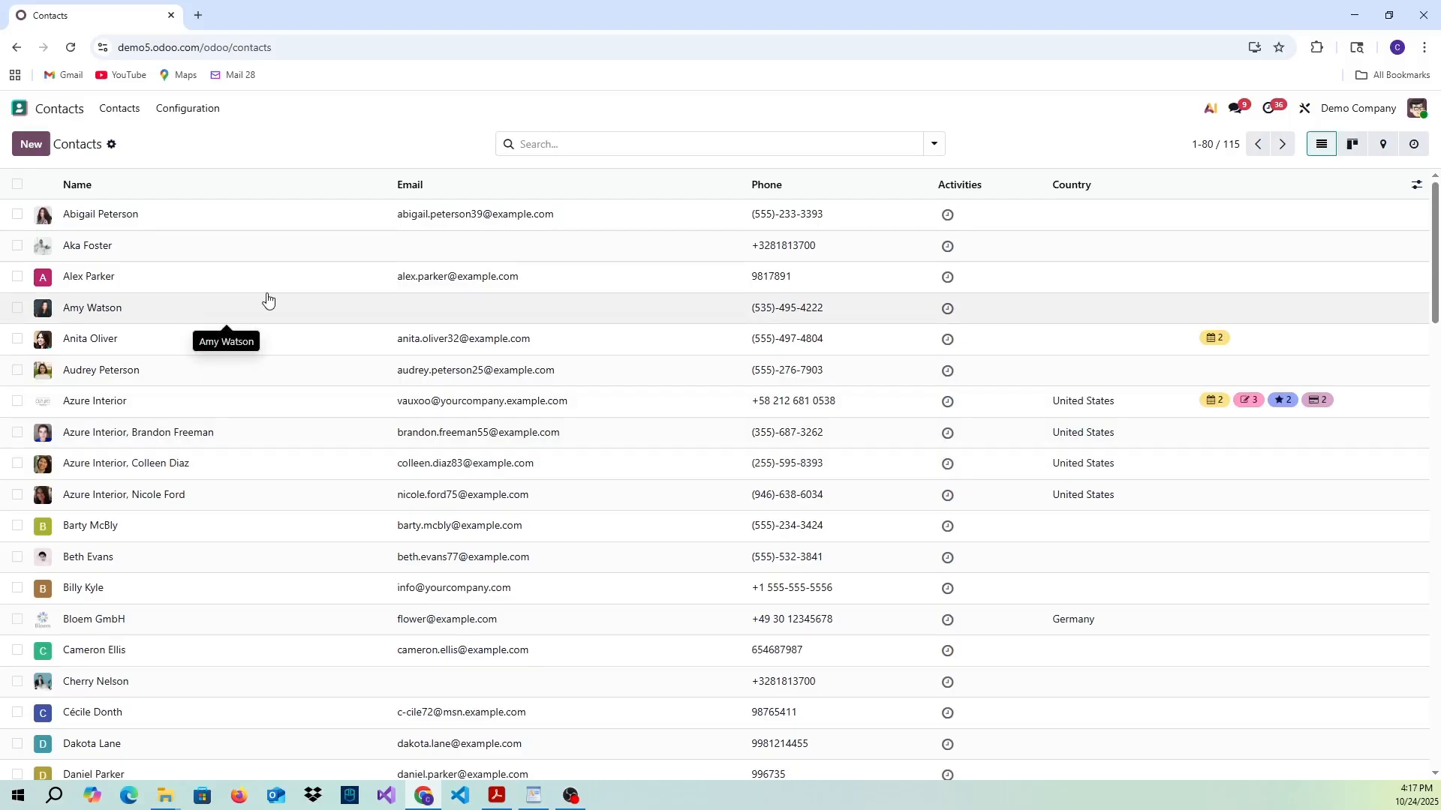
- Open the record of the contact now first in the list and archive it from its form
{"action": "left_click", "coordinate": [126, 221]}
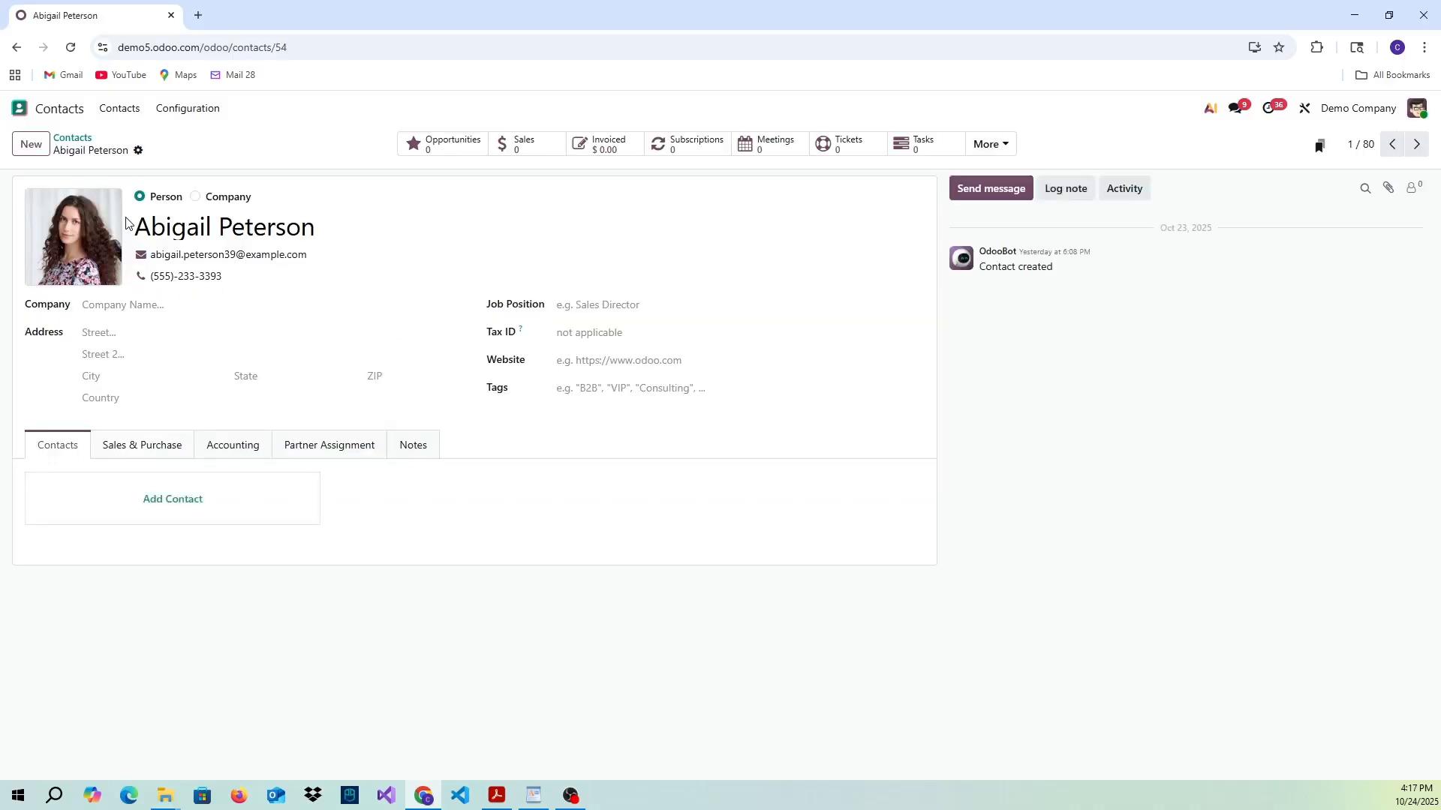
{"action": "left_click", "coordinate": [139, 152]}
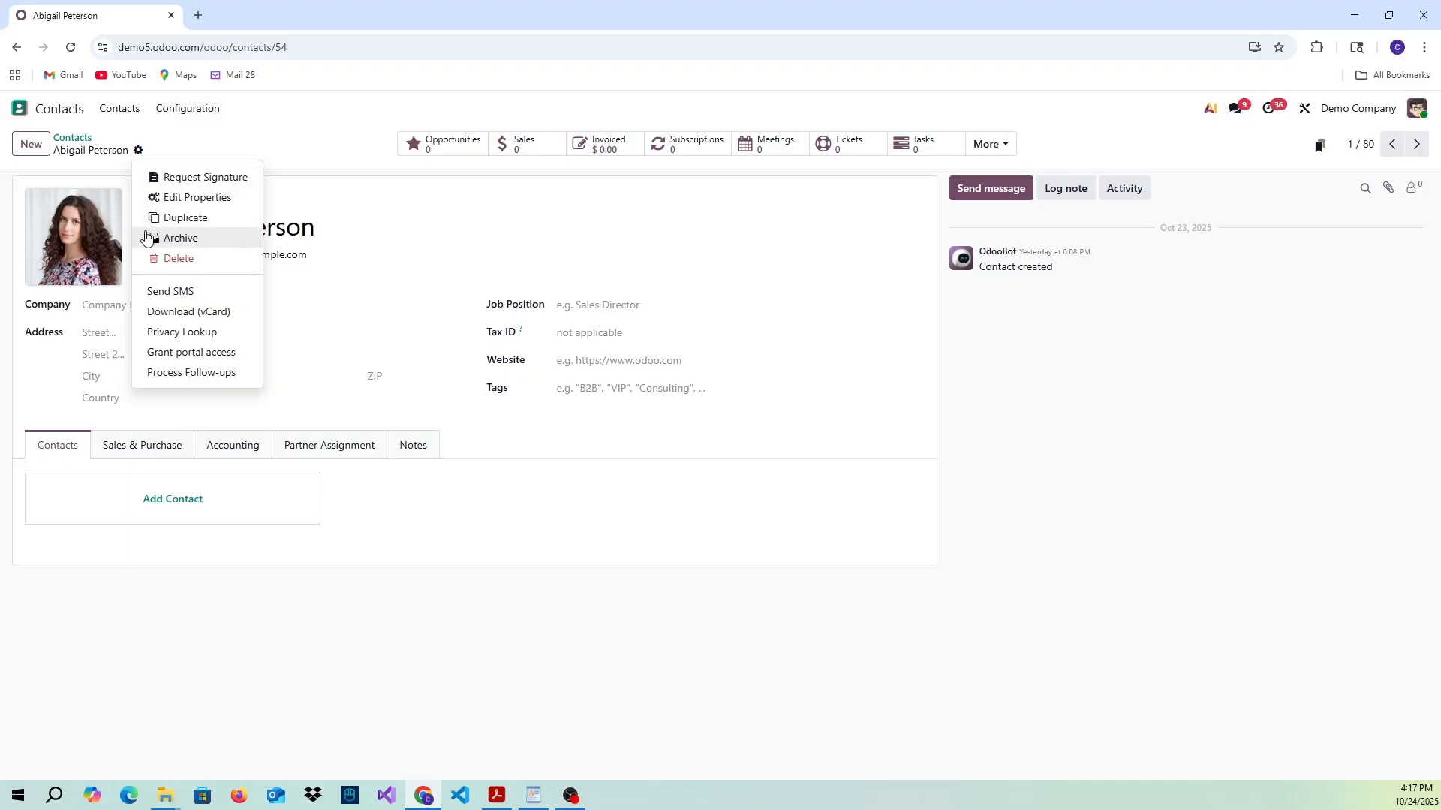
{"action": "left_click", "coordinate": [171, 238]}
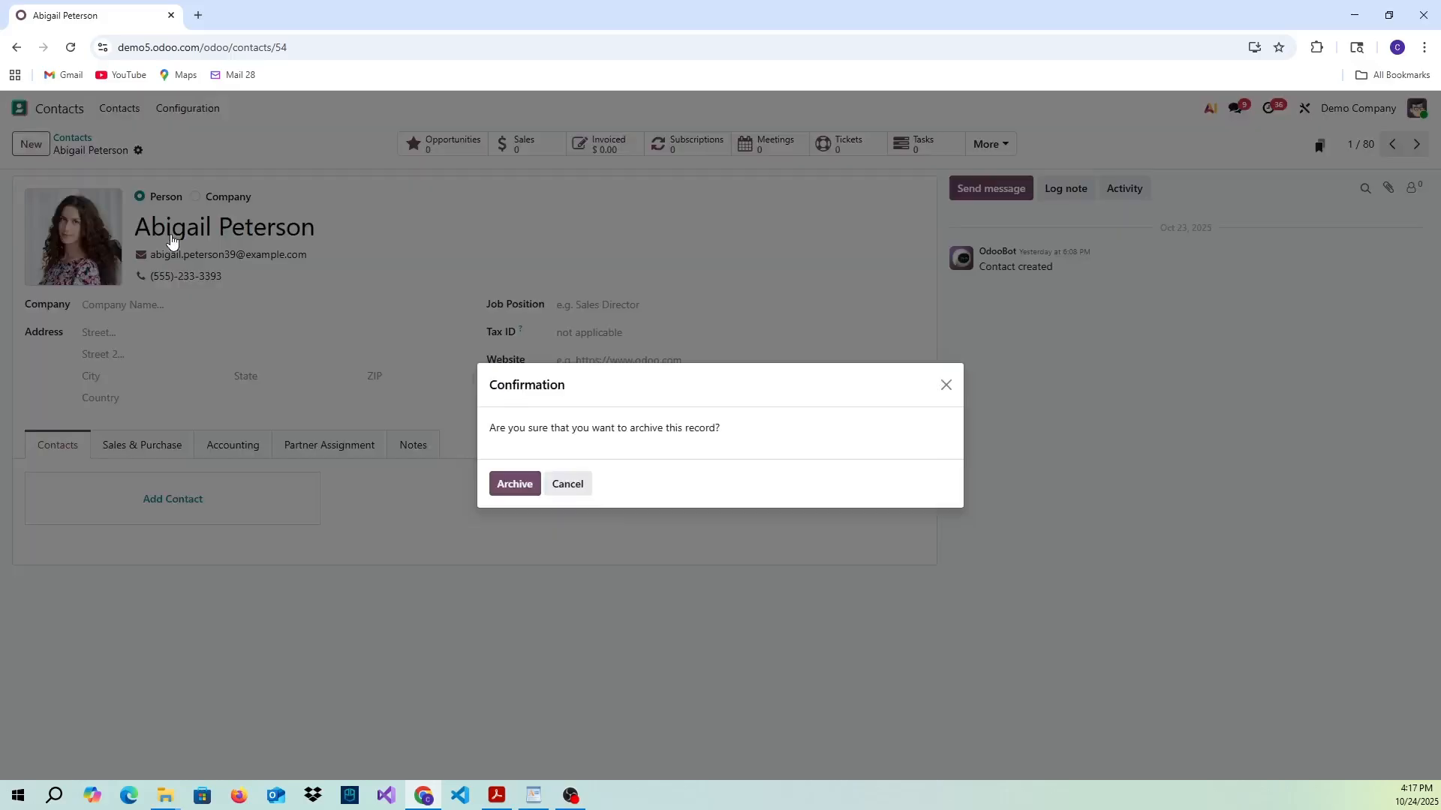
{"action": "left_click", "coordinate": [515, 484]}
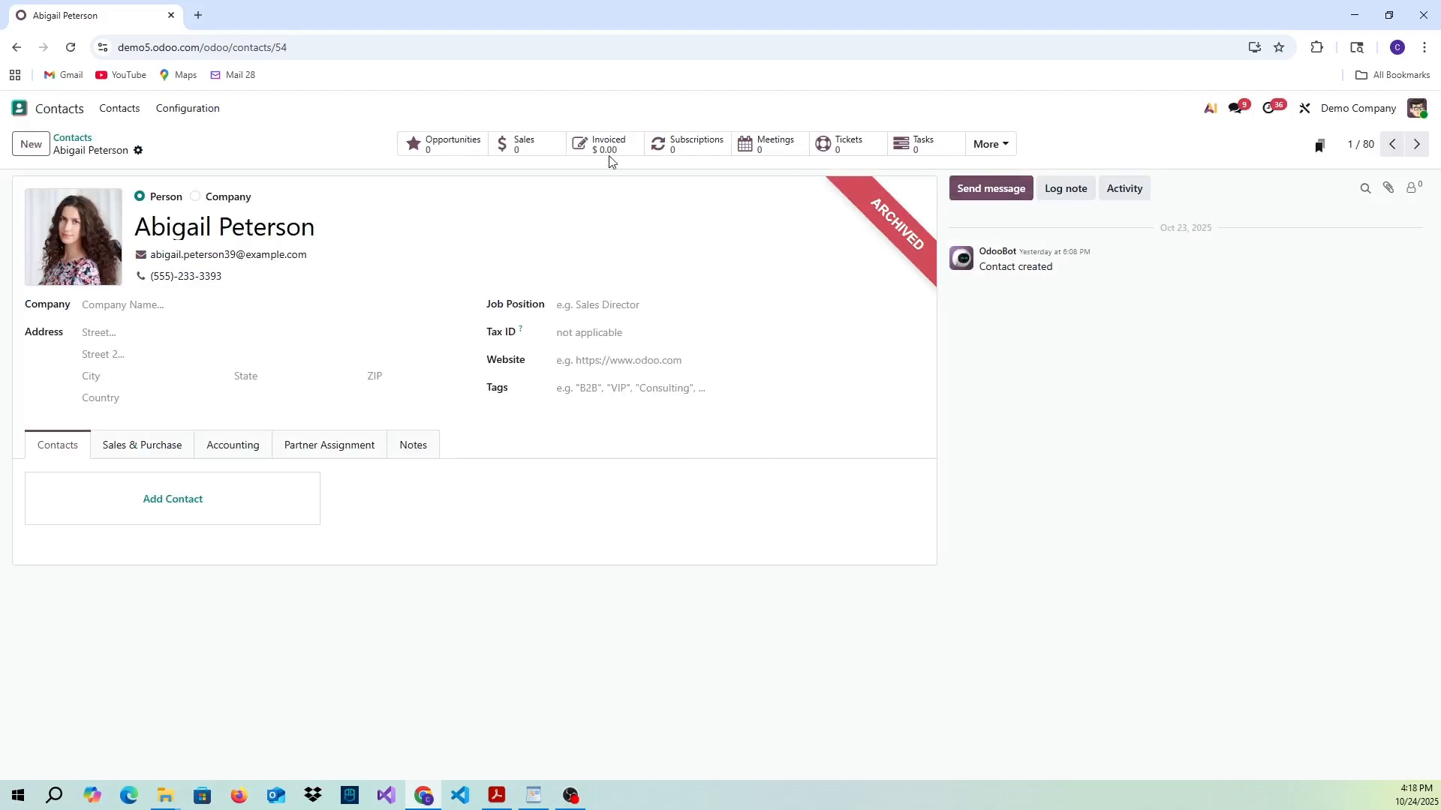
- Return to the contacts list and filter it to show only Archived records
{"action": "left_click", "coordinate": [73, 138]}
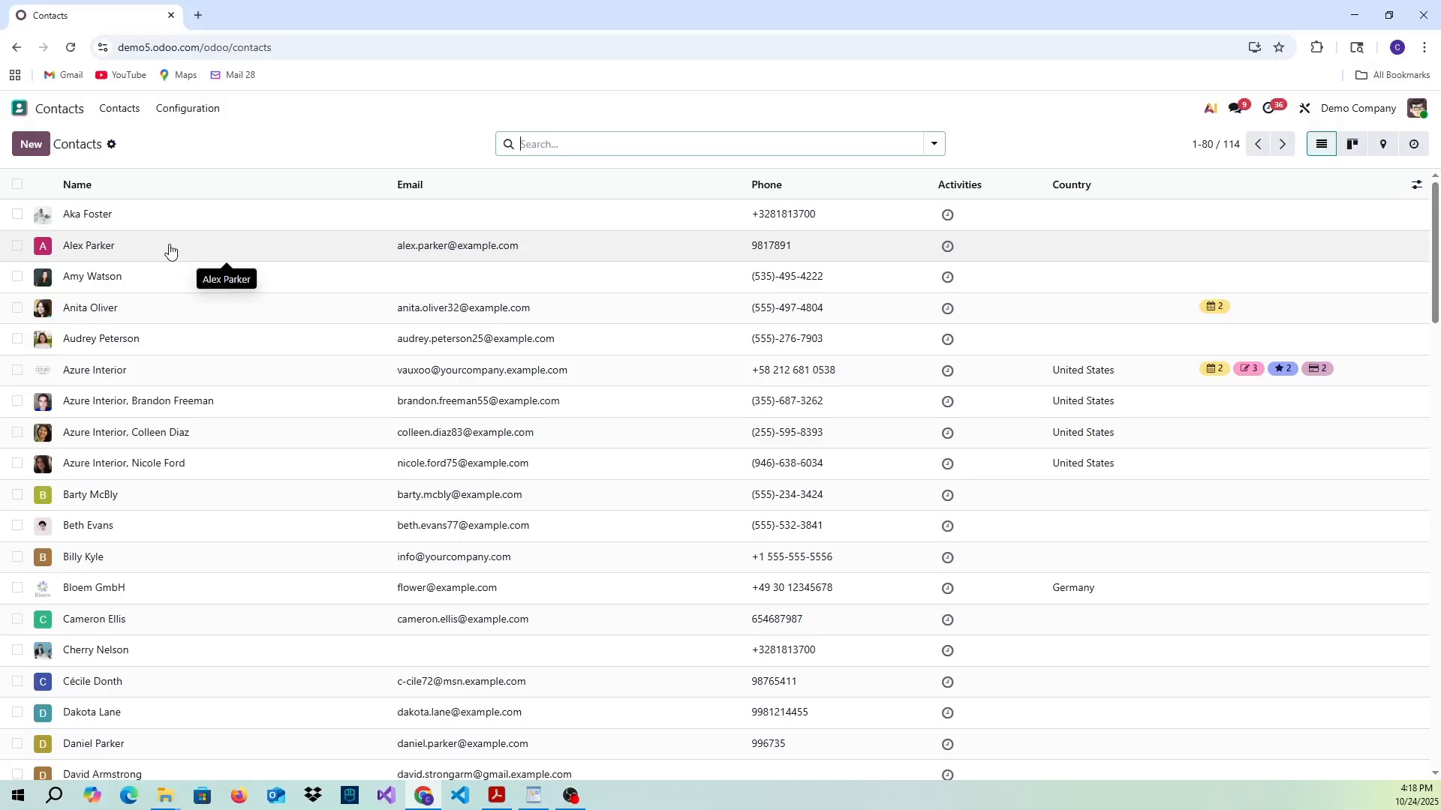
{"action": "left_click", "coordinate": [937, 144]}
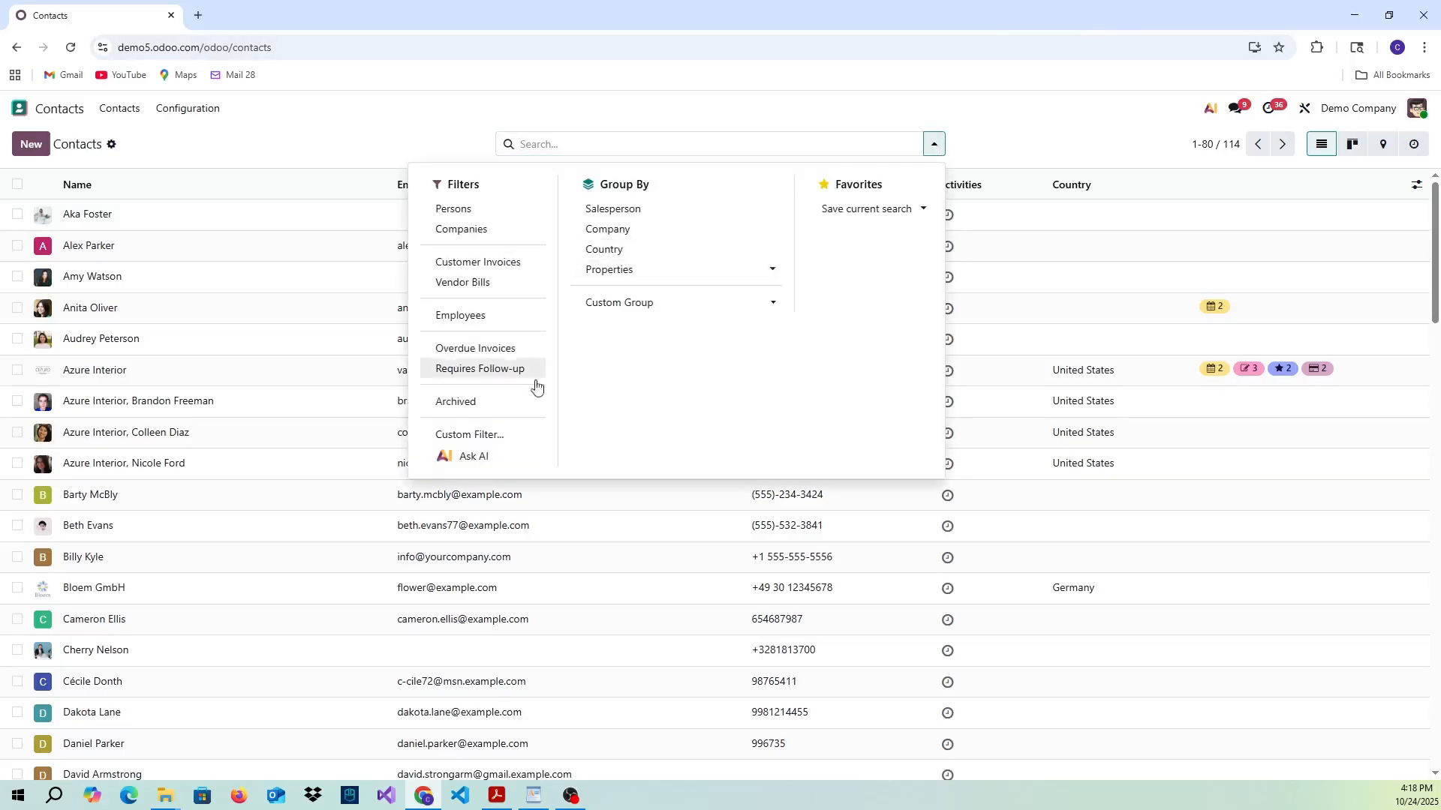
{"action": "left_click", "coordinate": [469, 403]}
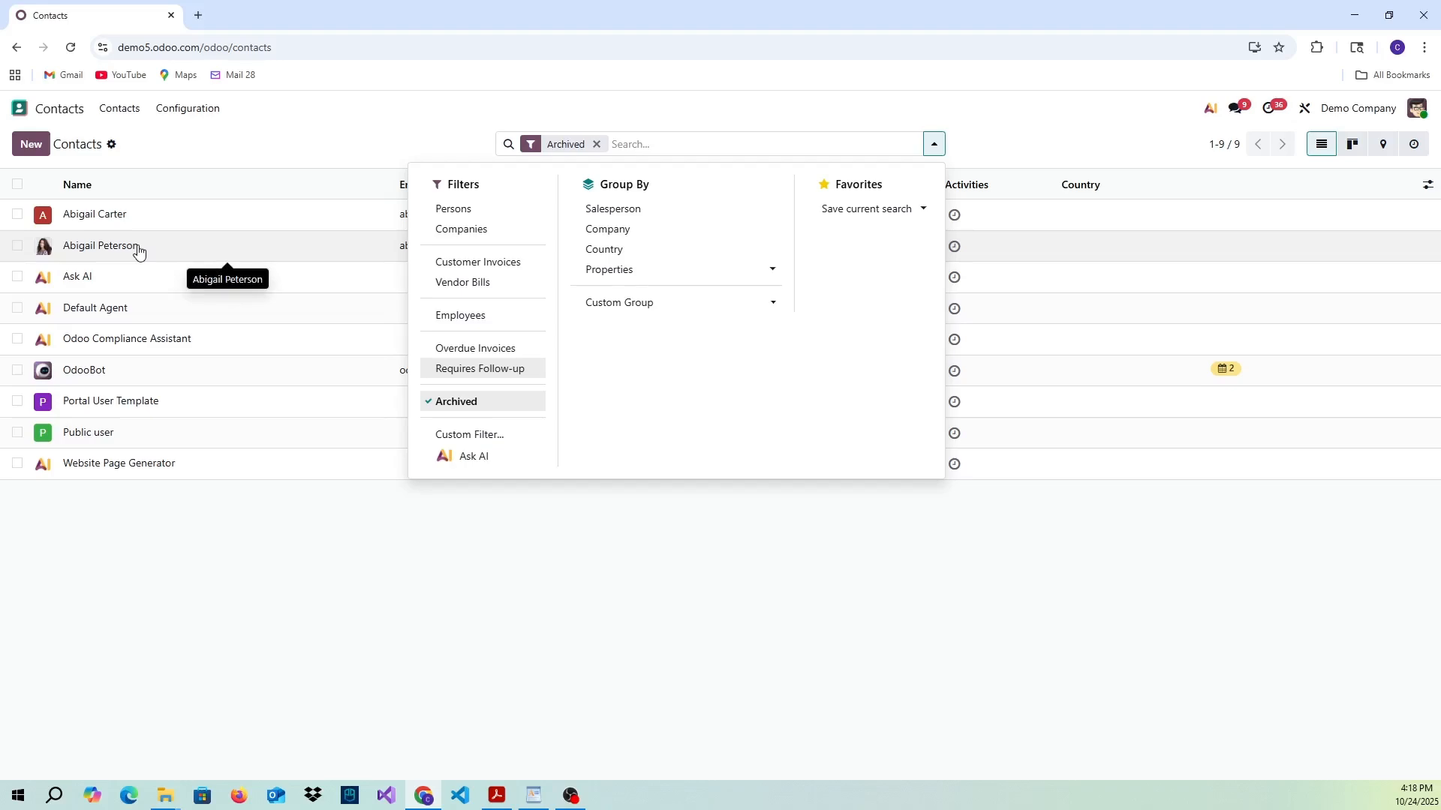
- Look at the quotations list in the Sales app and return to the home screen
{"action": "left_click", "coordinate": [45, 110]}
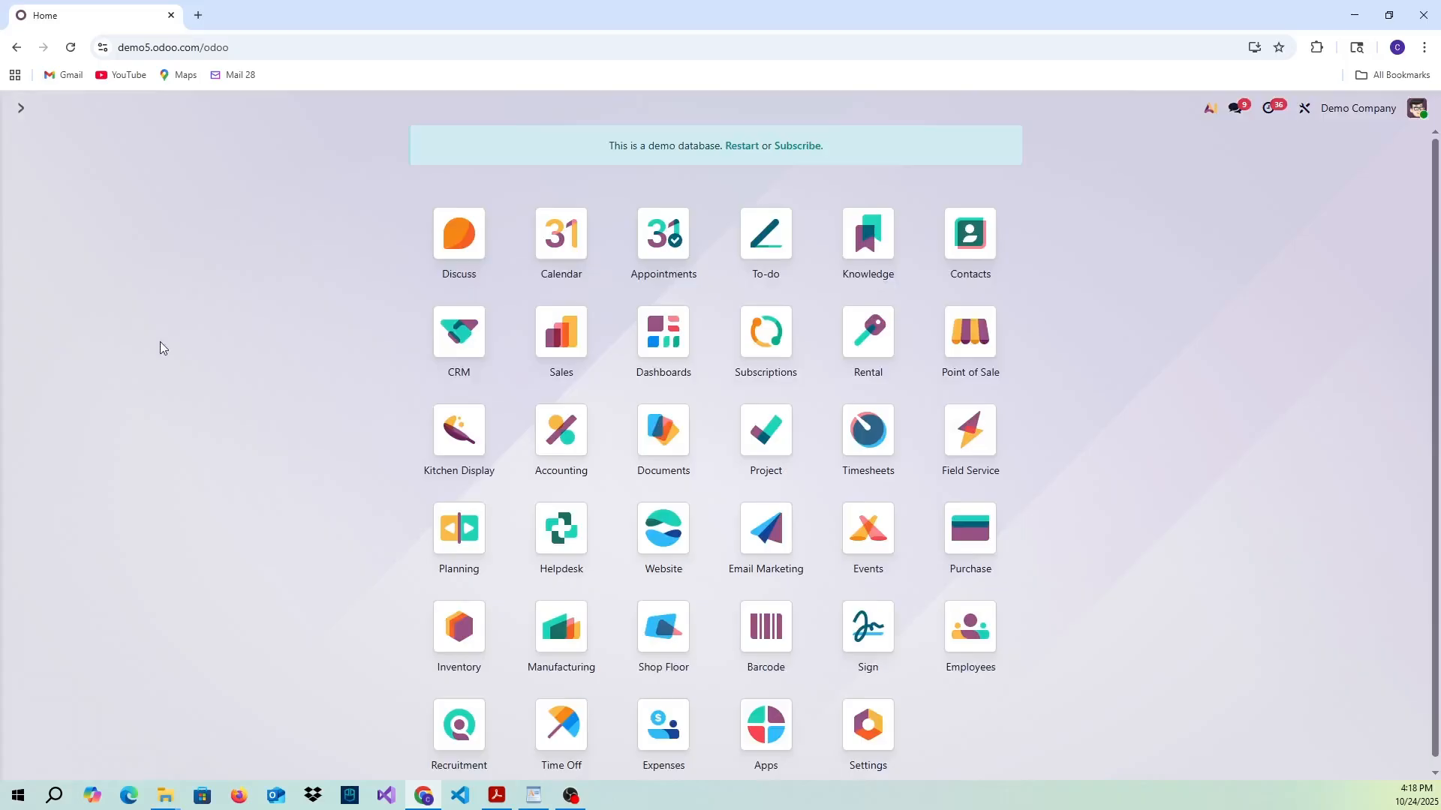
{"action": "left_click", "coordinate": [585, 333]}
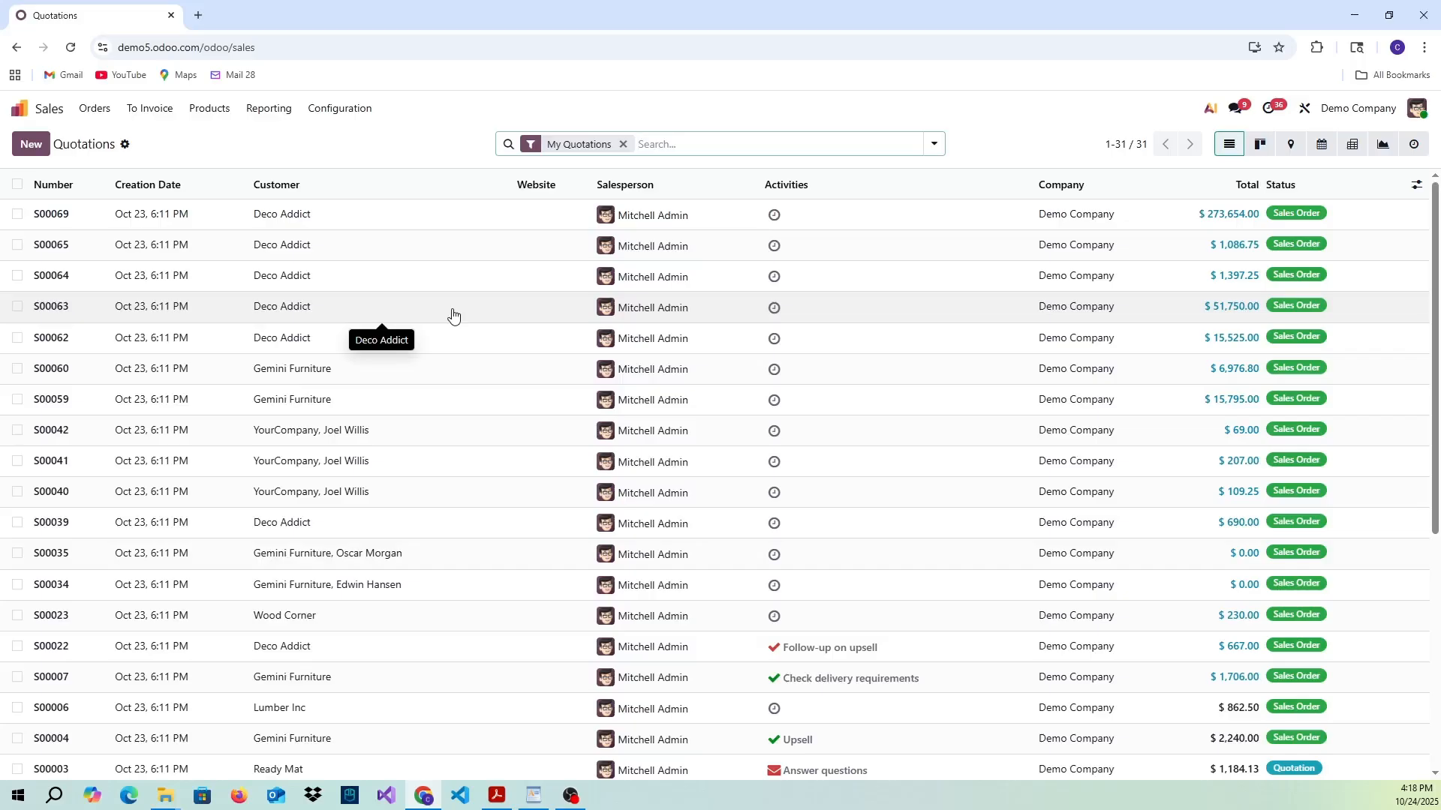
{"action": "left_click", "coordinate": [22, 109]}
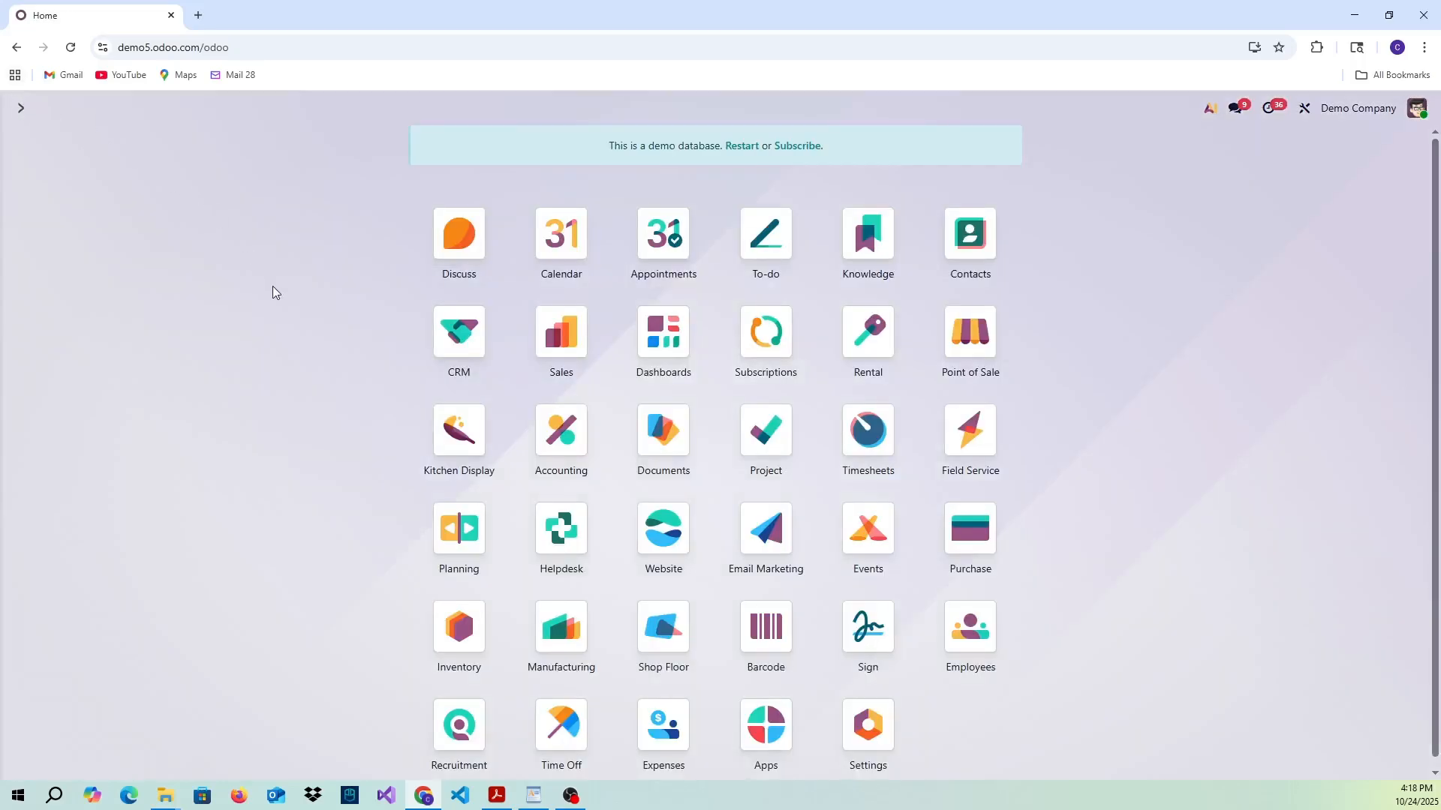
- Activate the standard developer mode in the general Settings
{"action": "scroll", "coordinate": [281, 303], "scroll_direction": "down", "scroll_amount": 1}
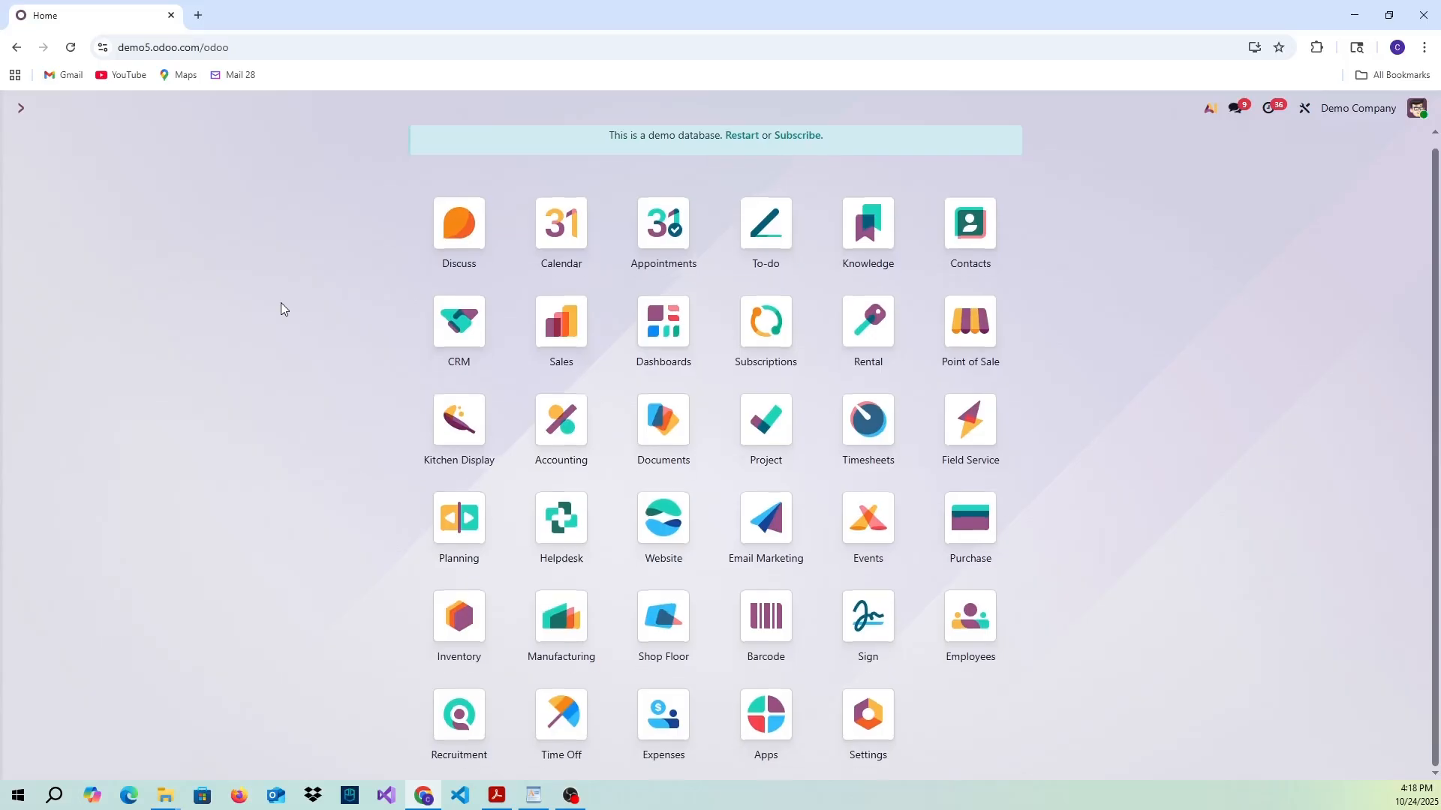
{"action": "left_click", "coordinate": [855, 717]}
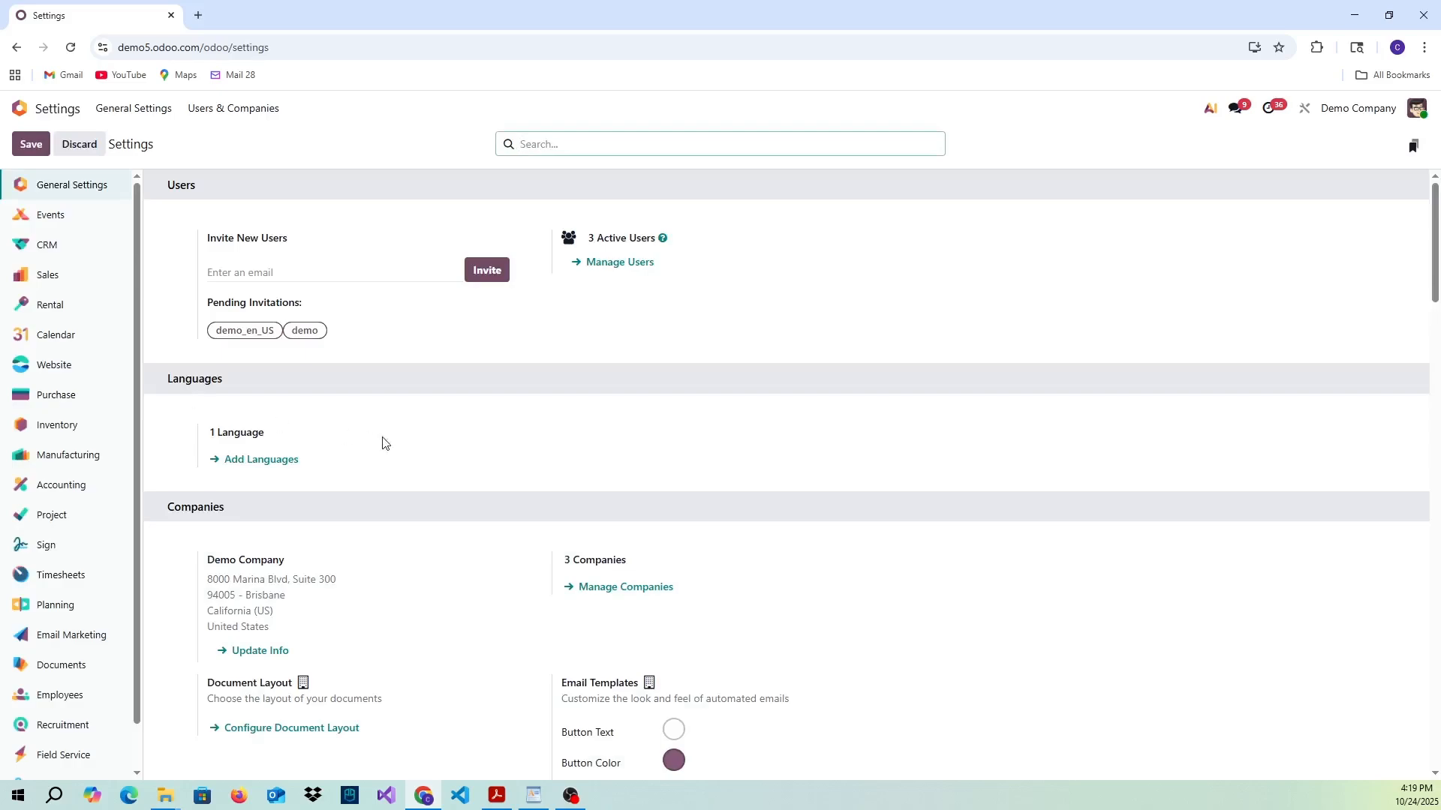
{"action": "scroll", "coordinate": [422, 454], "scroll_direction": "down", "scroll_amount": 5}
{"action": "scroll", "coordinate": [423, 453], "scroll_direction": "down", "scroll_amount": 20}
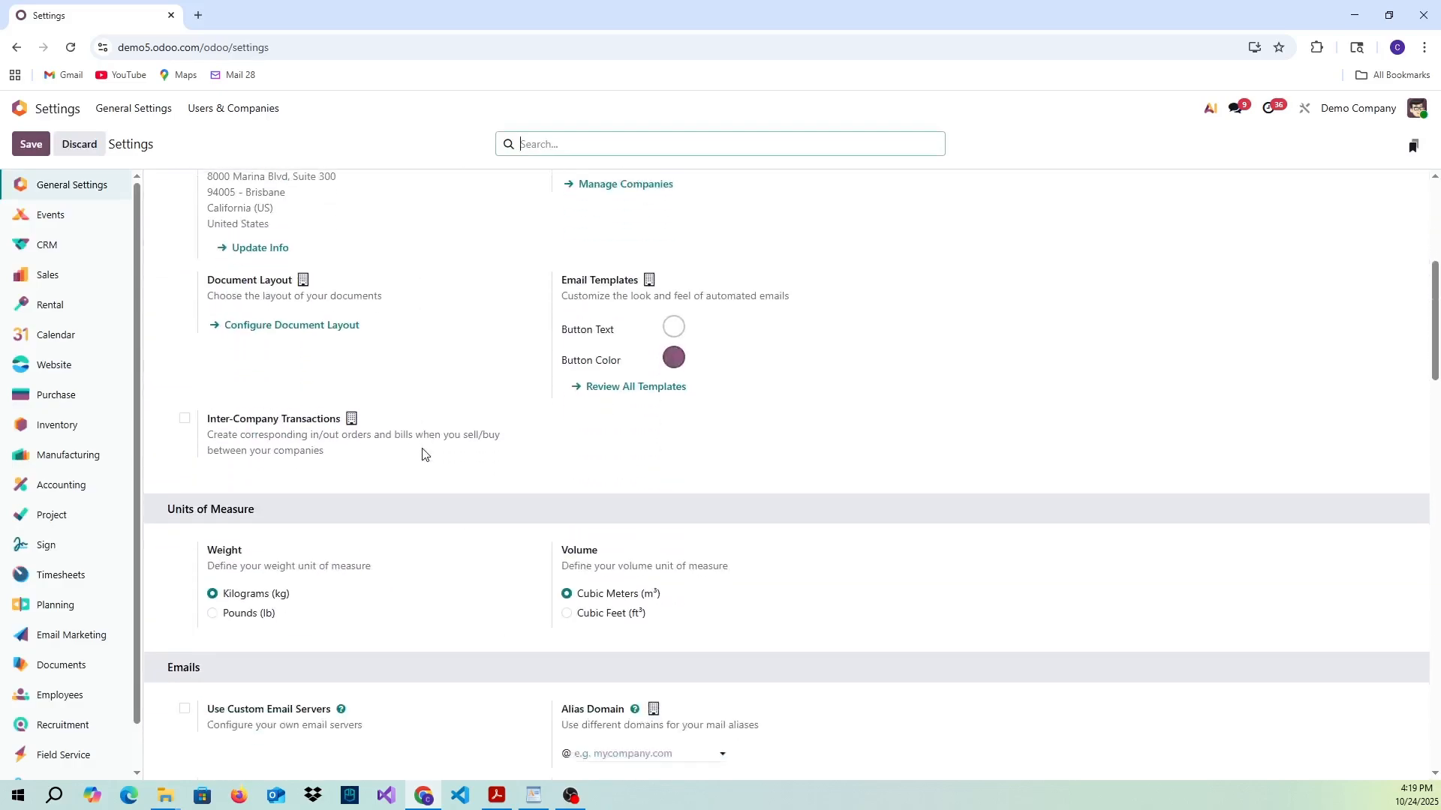
{"action": "scroll", "coordinate": [422, 453], "scroll_direction": "down", "scroll_amount": 7}
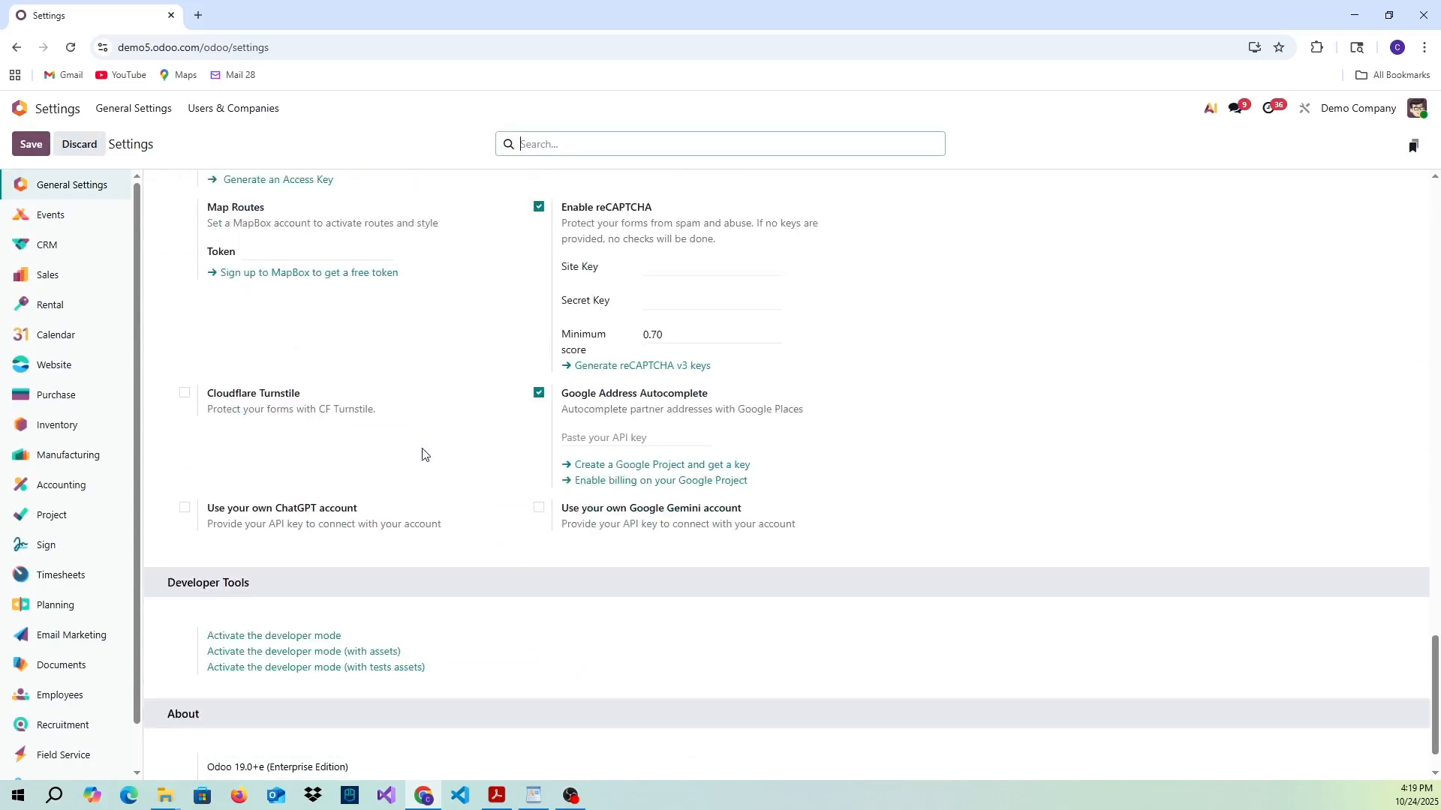
{"action": "left_click", "coordinate": [301, 575]}
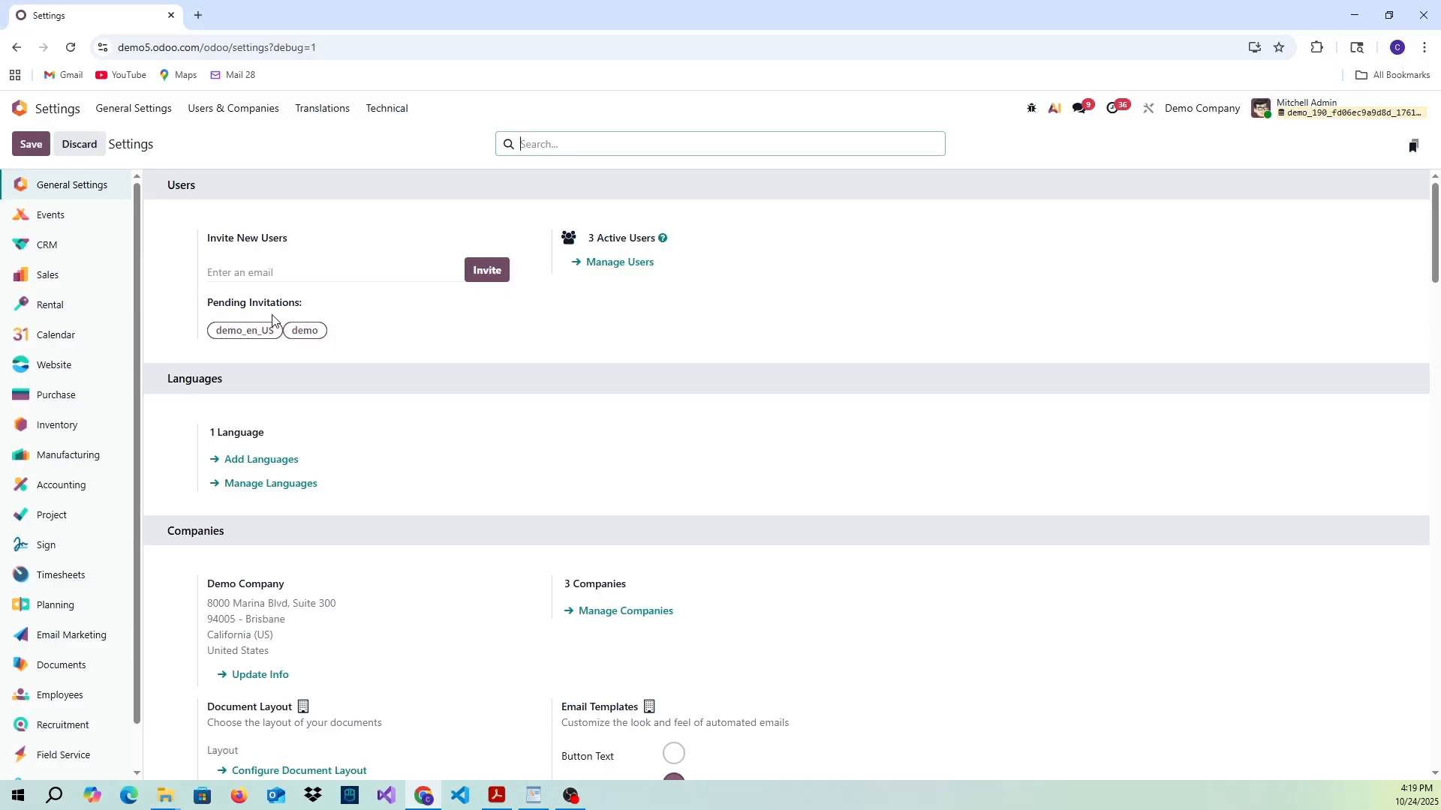
- Open the technical list of Models under Database Structure
{"action": "left_click", "coordinate": [408, 124]}
{"action": "left_click", "coordinate": [407, 124]}
{"action": "scroll", "coordinate": [457, 300], "scroll_direction": "down", "scroll_amount": 4}
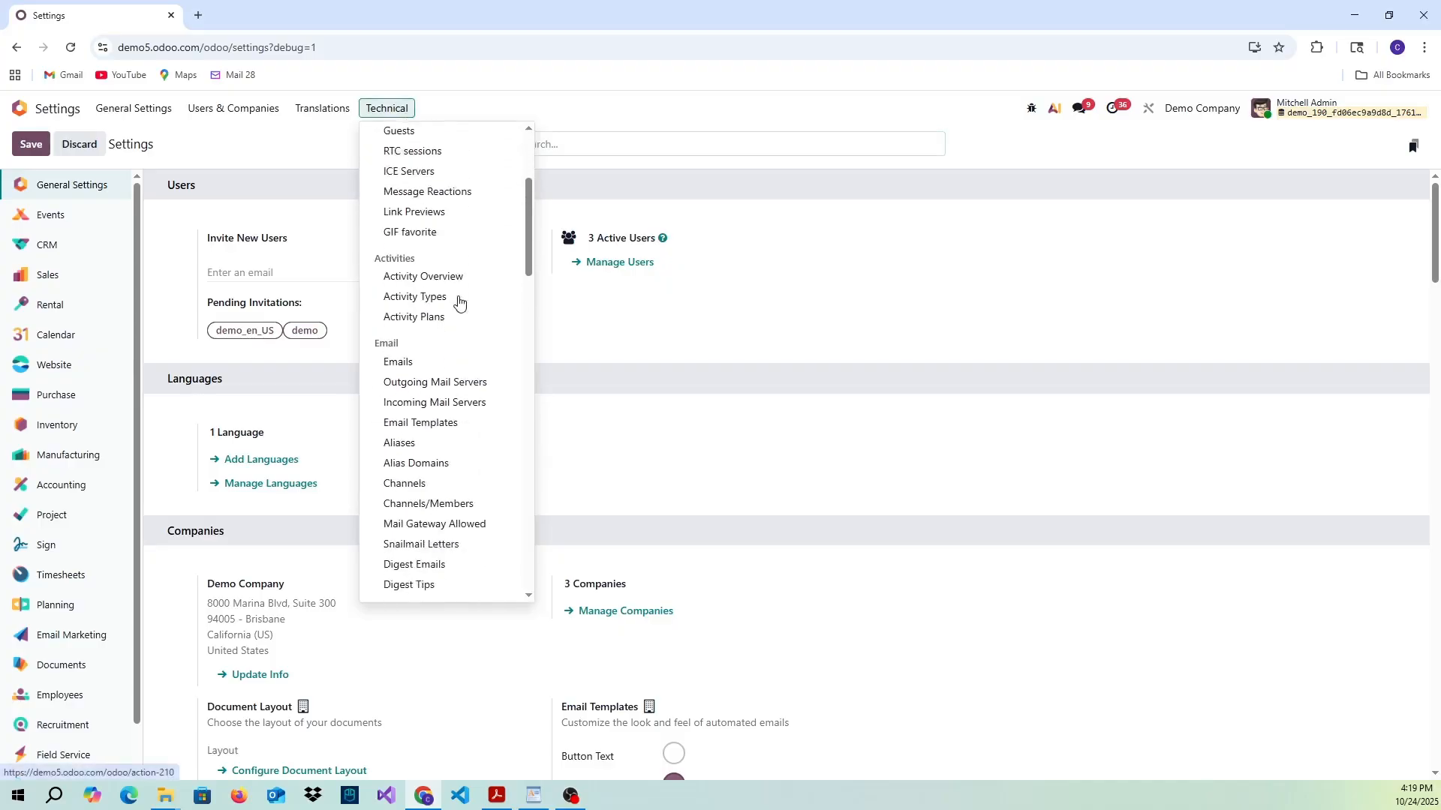
{"action": "scroll", "coordinate": [459, 301], "scroll_direction": "down", "scroll_amount": 5}
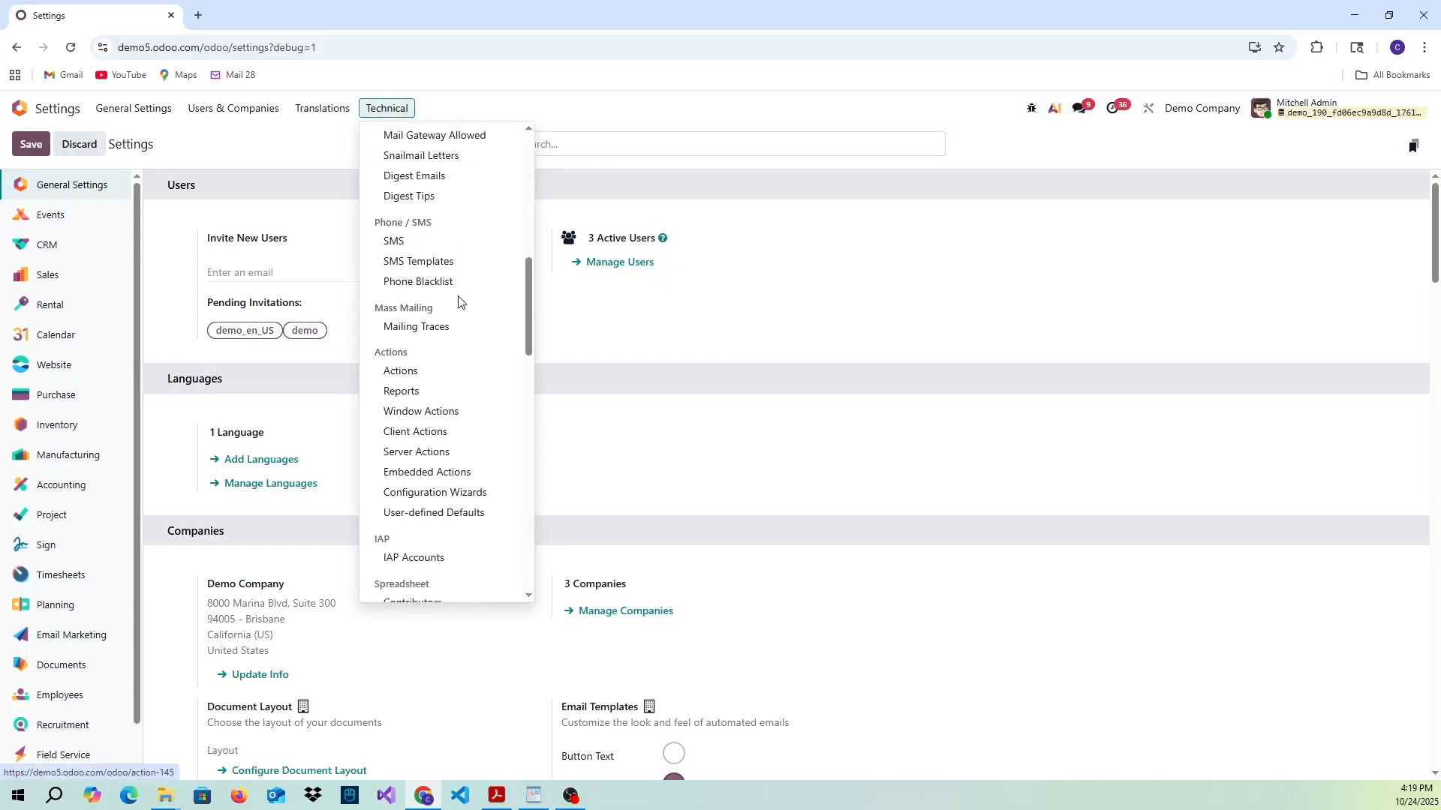
{"action": "scroll", "coordinate": [460, 301], "scroll_direction": "down", "scroll_amount": 6}
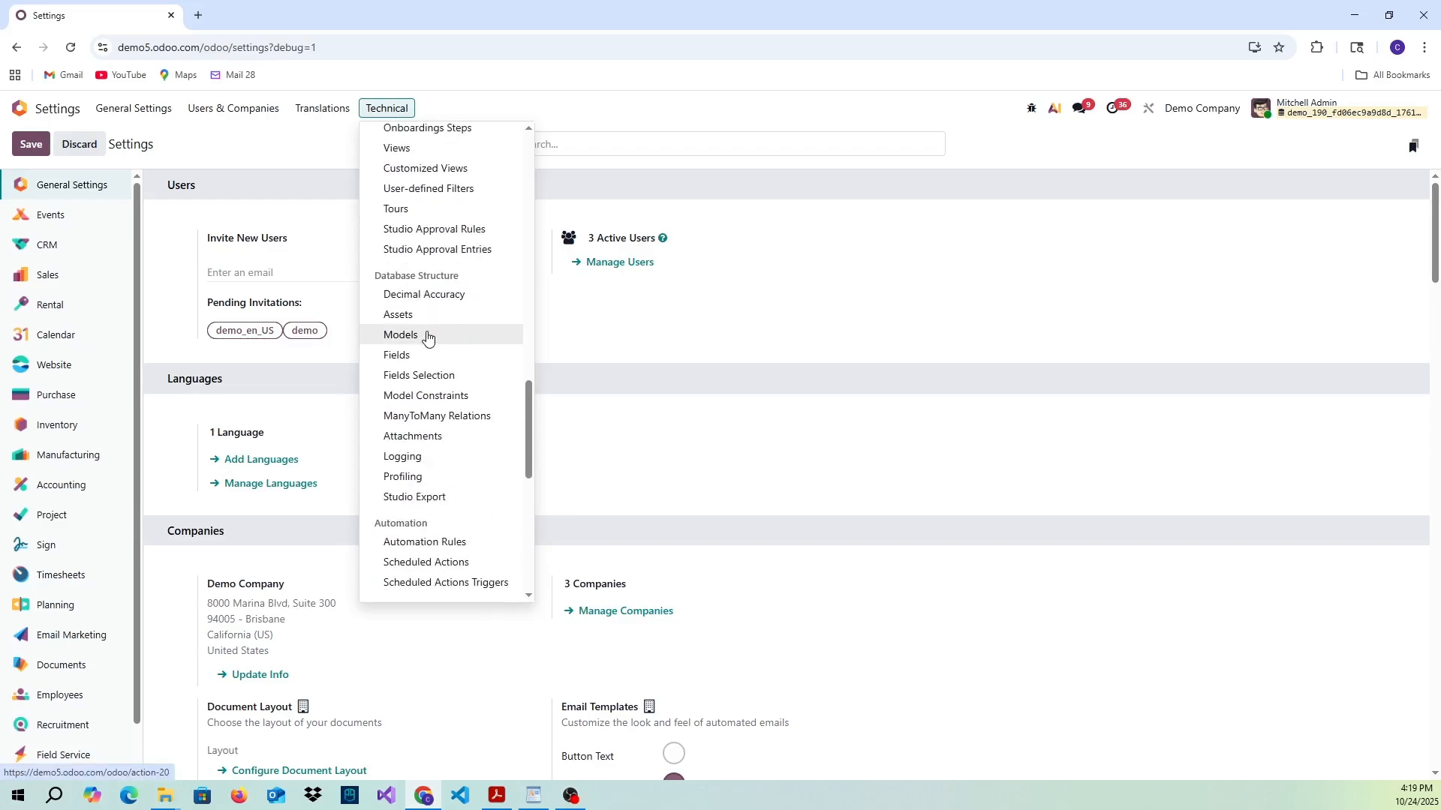
{"action": "left_click", "coordinate": [428, 338]}
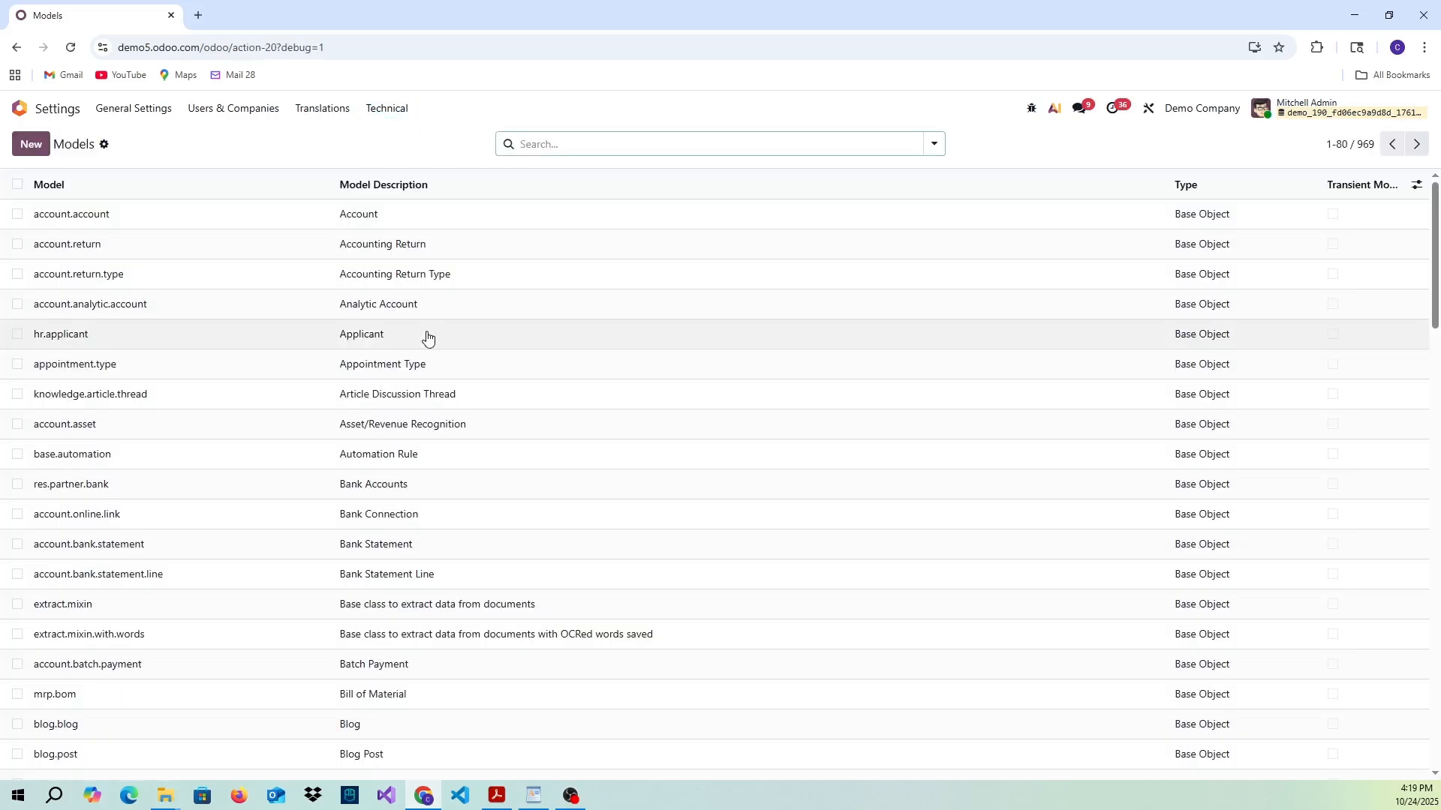
- Search the models for "sale.order" and open the Sales Order model
{"action": "left_click", "coordinate": [582, 147]}
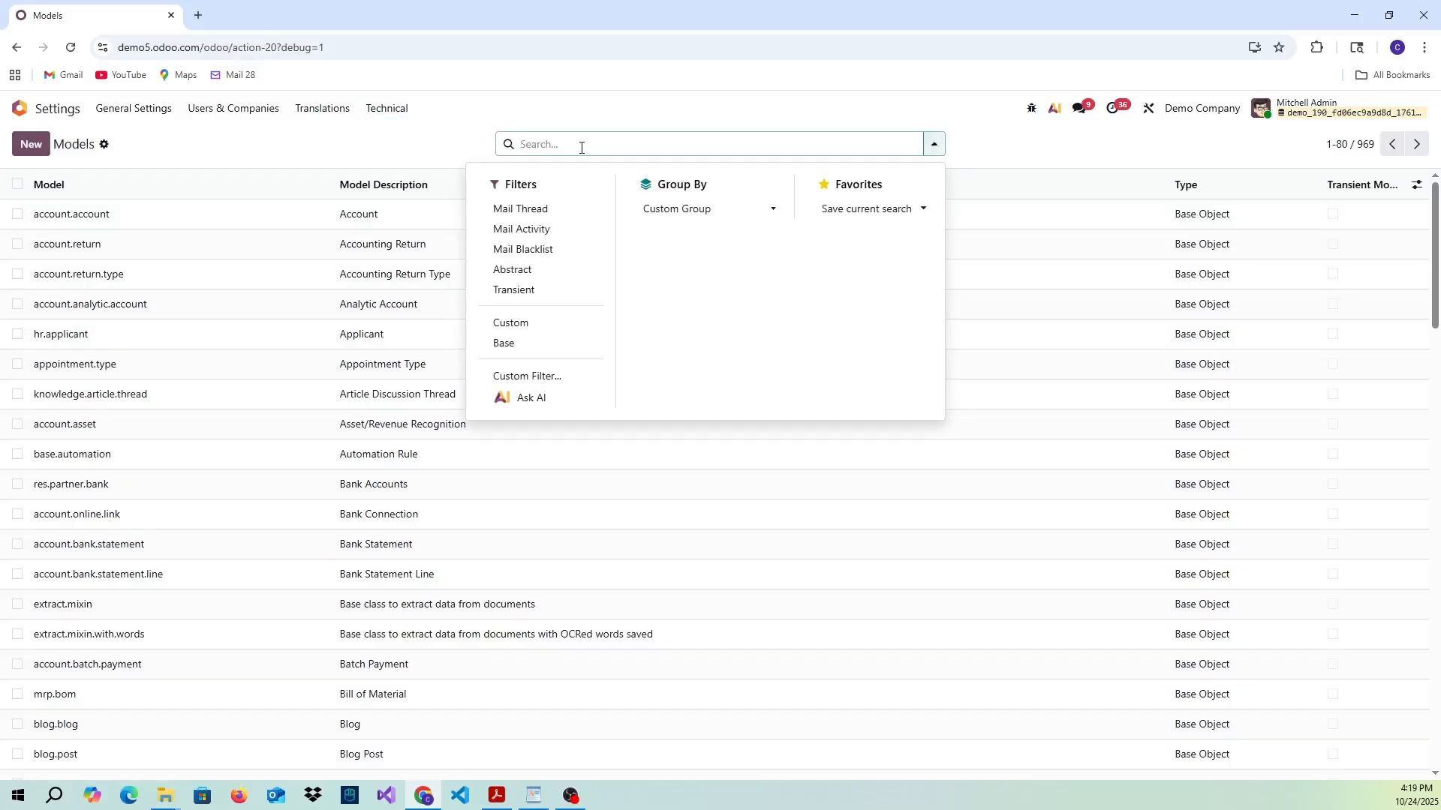
{"action": "type", "text": "sale"}
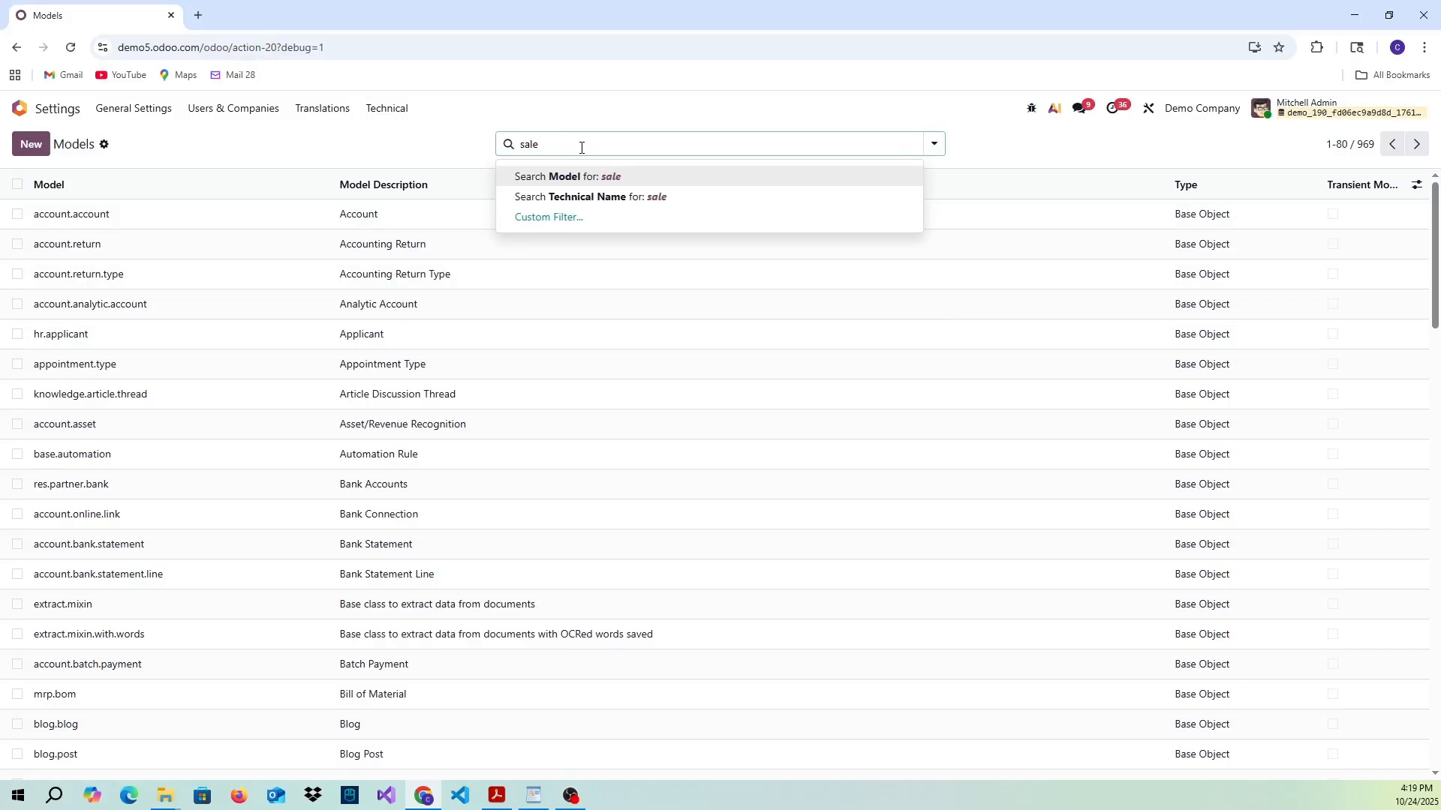
{"action": "type", "text": ".order"}
{"action": "left_click", "coordinate": [628, 180]}
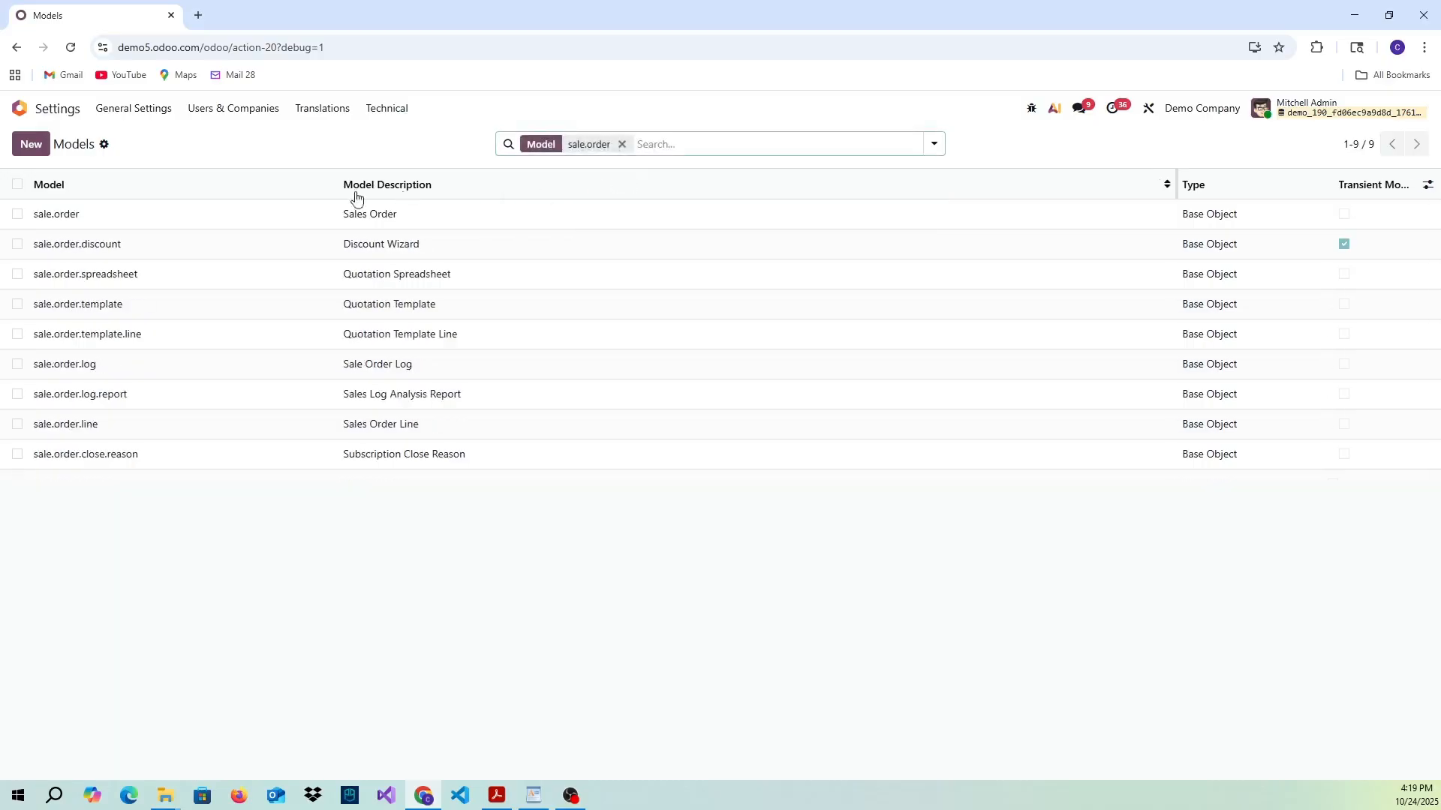
{"action": "left_click", "coordinate": [65, 218]}
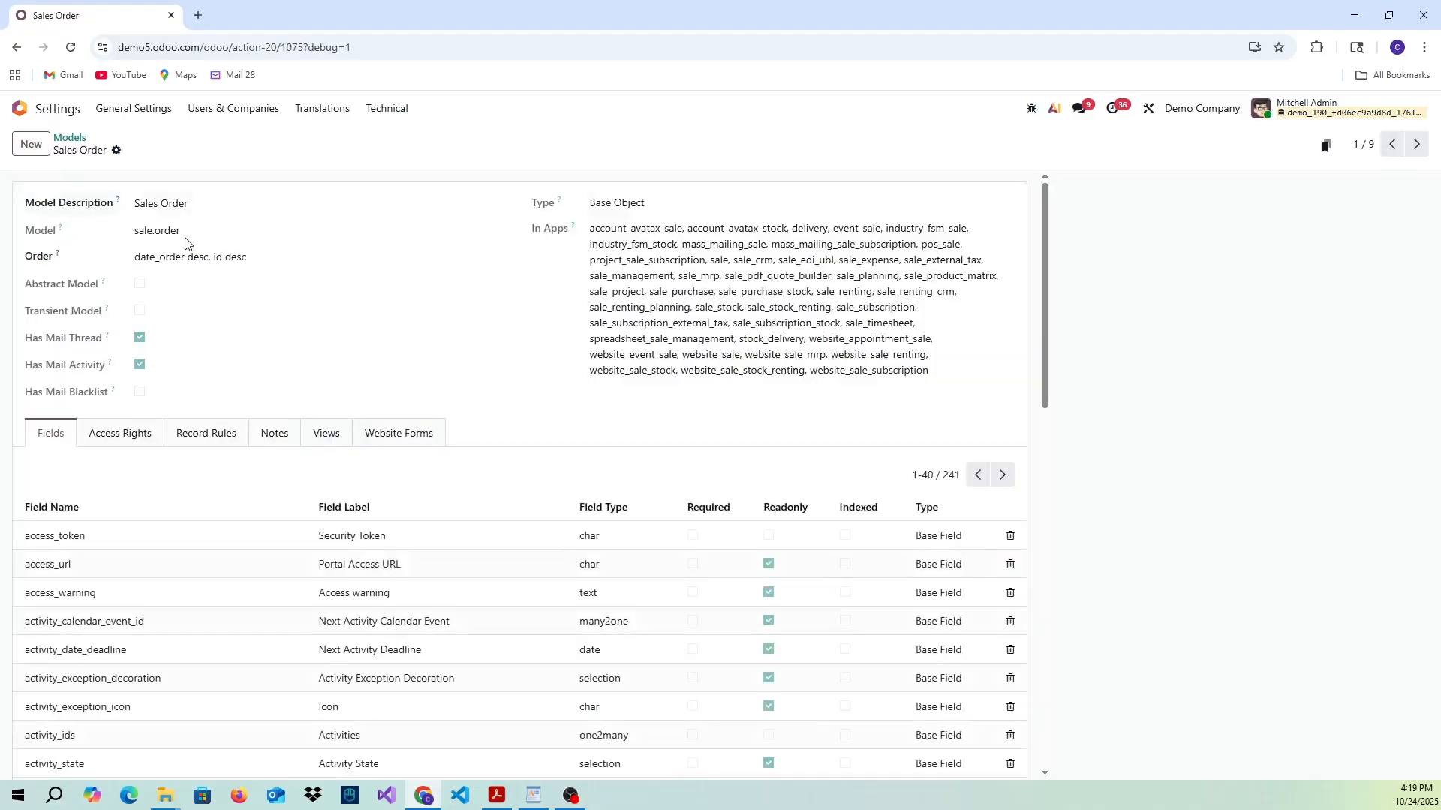
- Add a boolean field named x_active with the label "Active" to the Sales Order model and save the model
{"action": "mouse_move", "coordinate": [220, 509]}
{"action": "scroll", "coordinate": [186, 497], "scroll_direction": "down", "scroll_amount": 12}
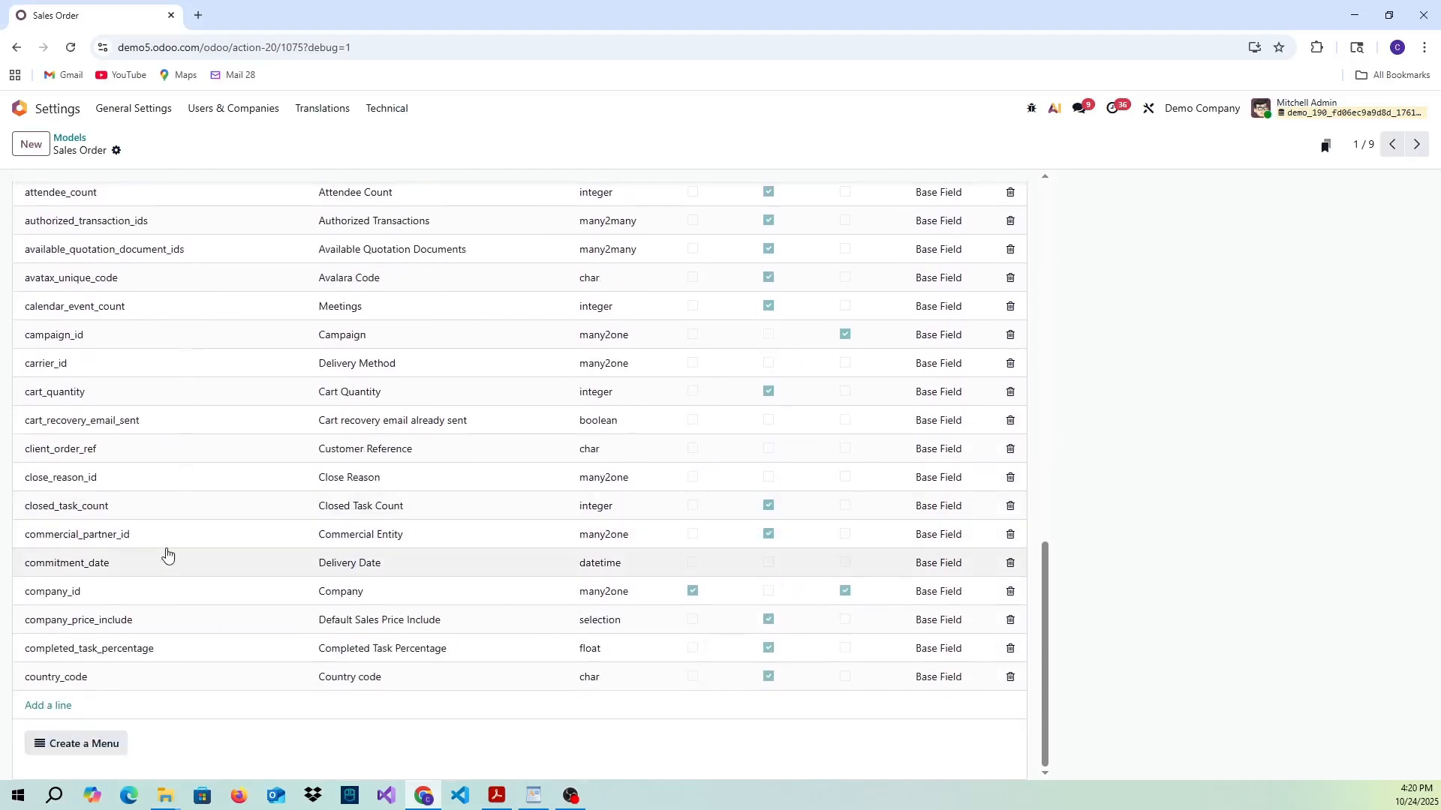
{"action": "left_click", "coordinate": [51, 707]}
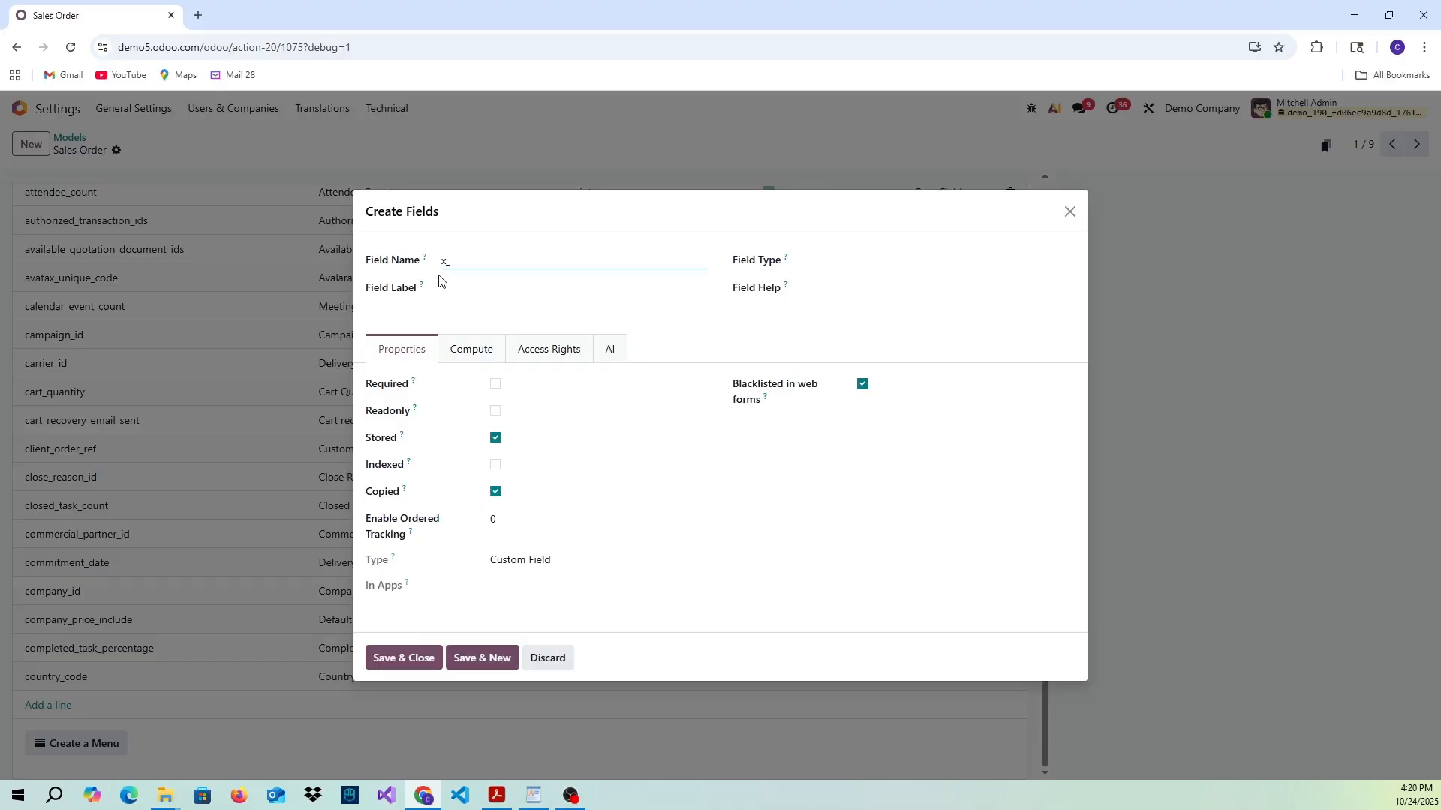
{"action": "type", "text": "active"}
{"action": "left_click", "coordinate": [485, 290]}
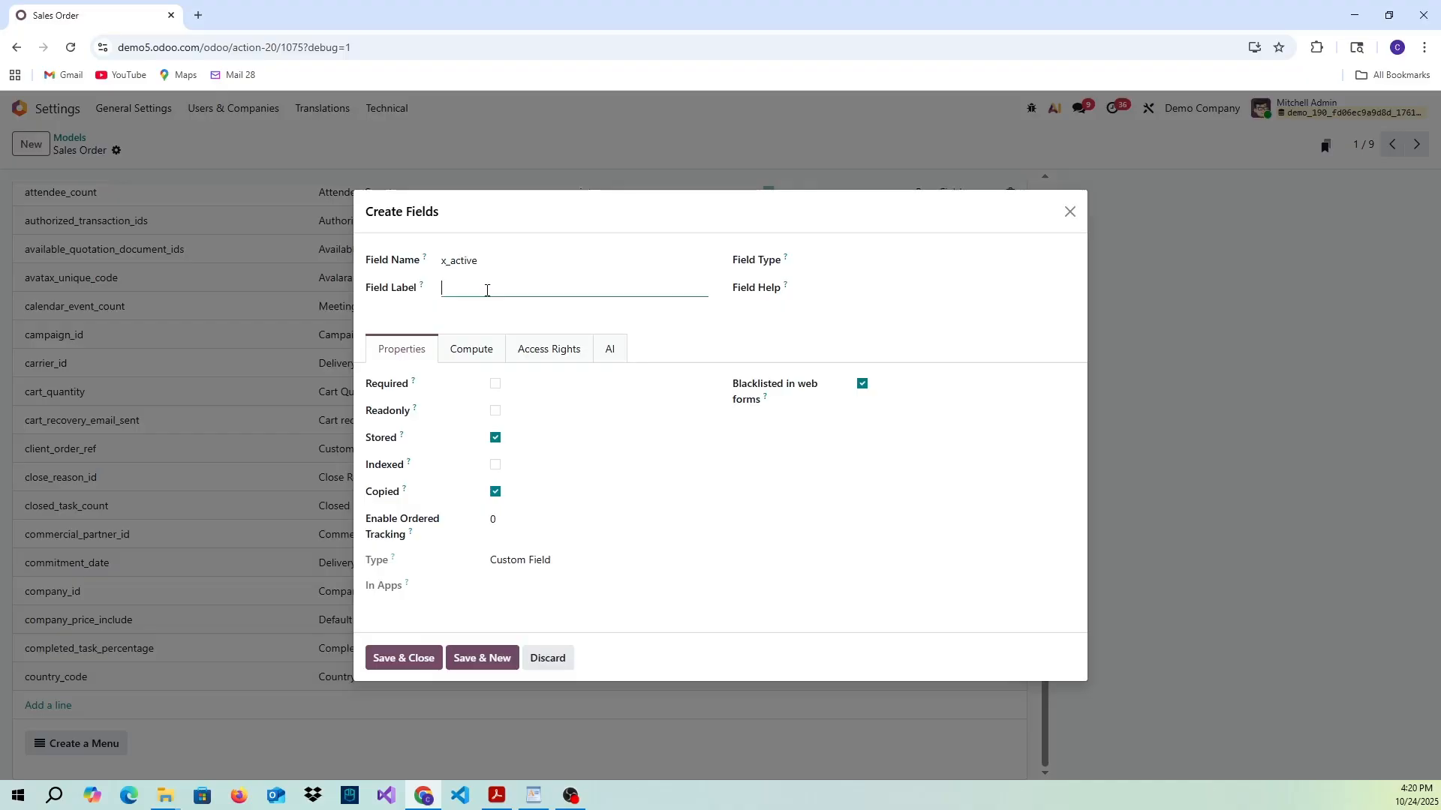
{"action": "type", "text": "Active"}
{"action": "left_click", "coordinate": [829, 259]}
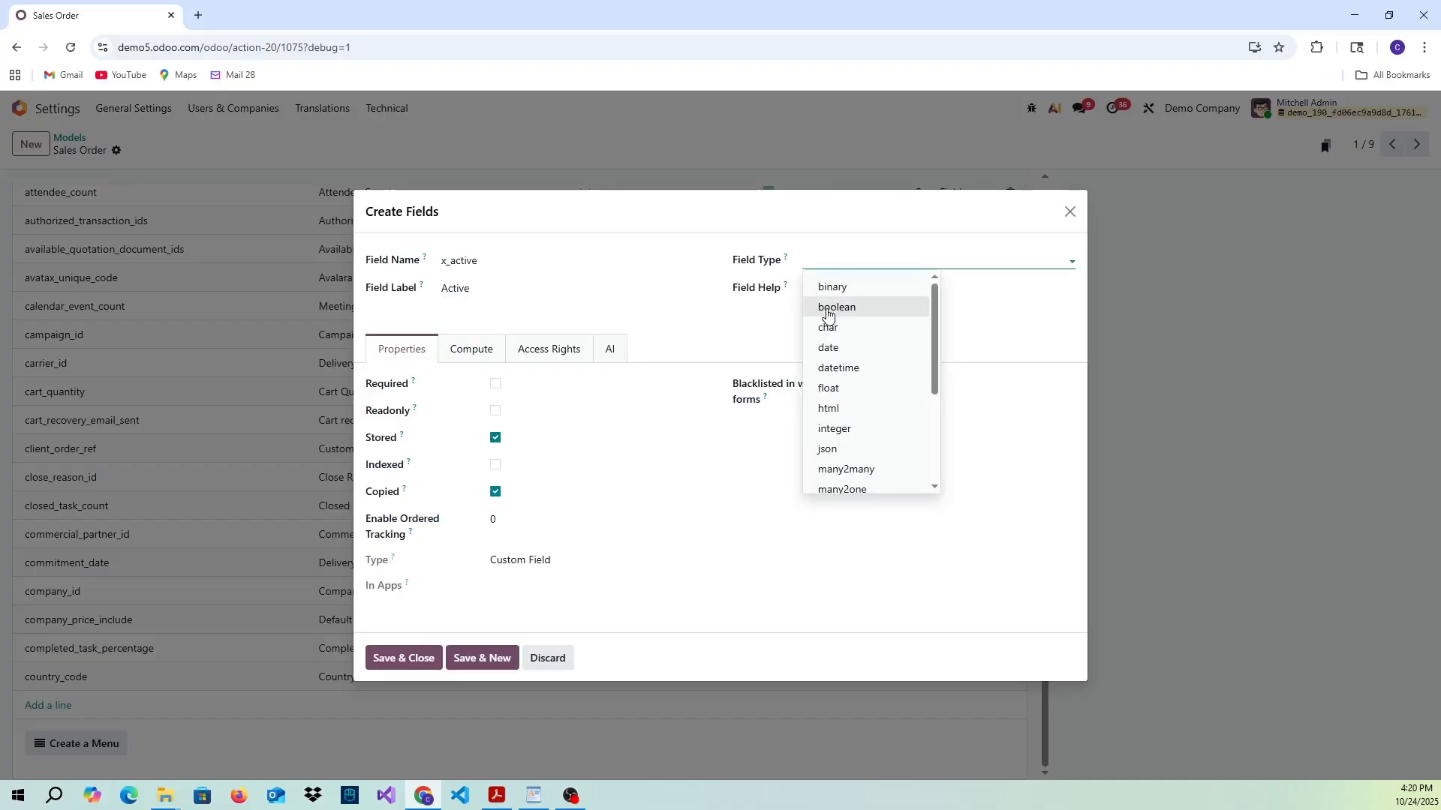
{"action": "left_click", "coordinate": [883, 309]}
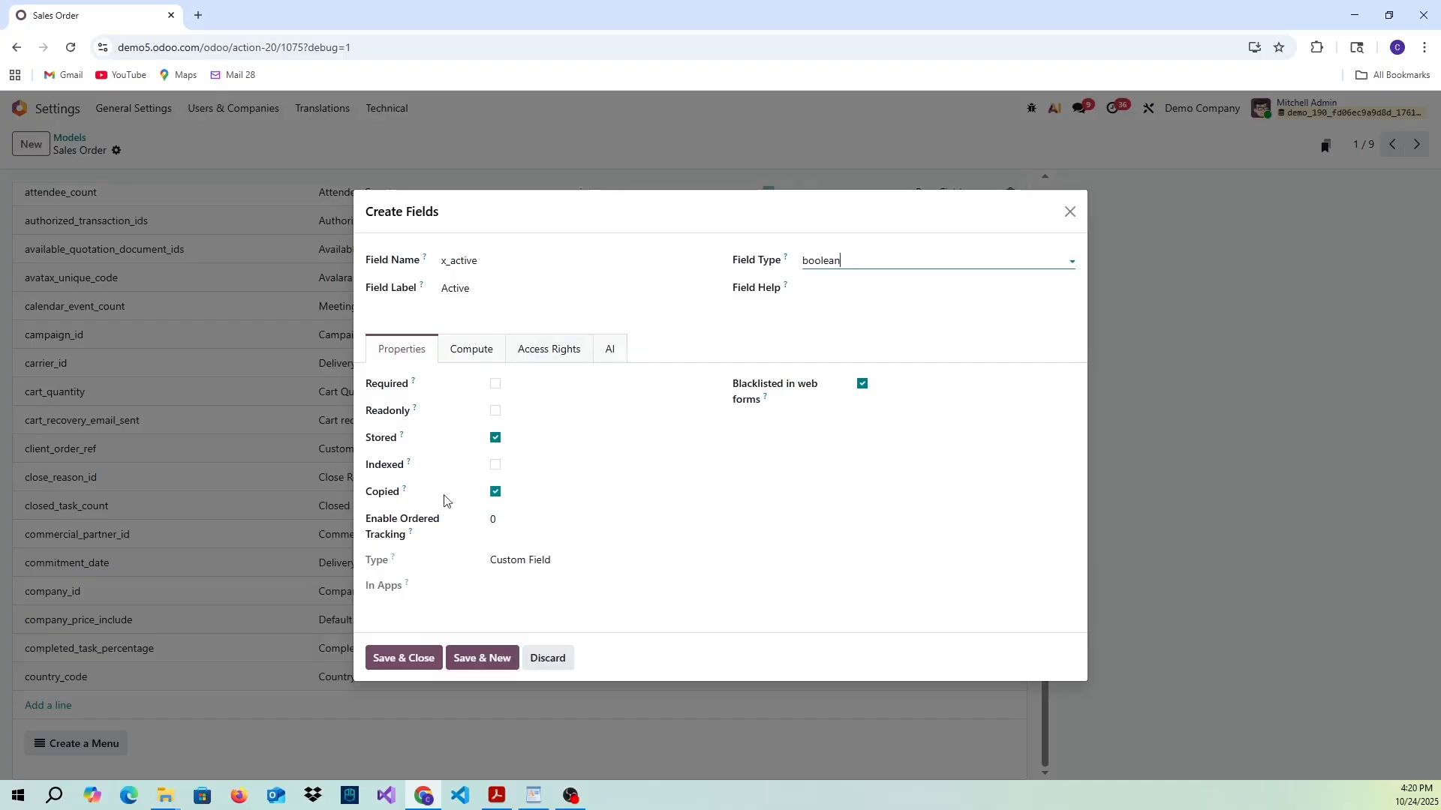
{"action": "left_click", "coordinate": [396, 664]}
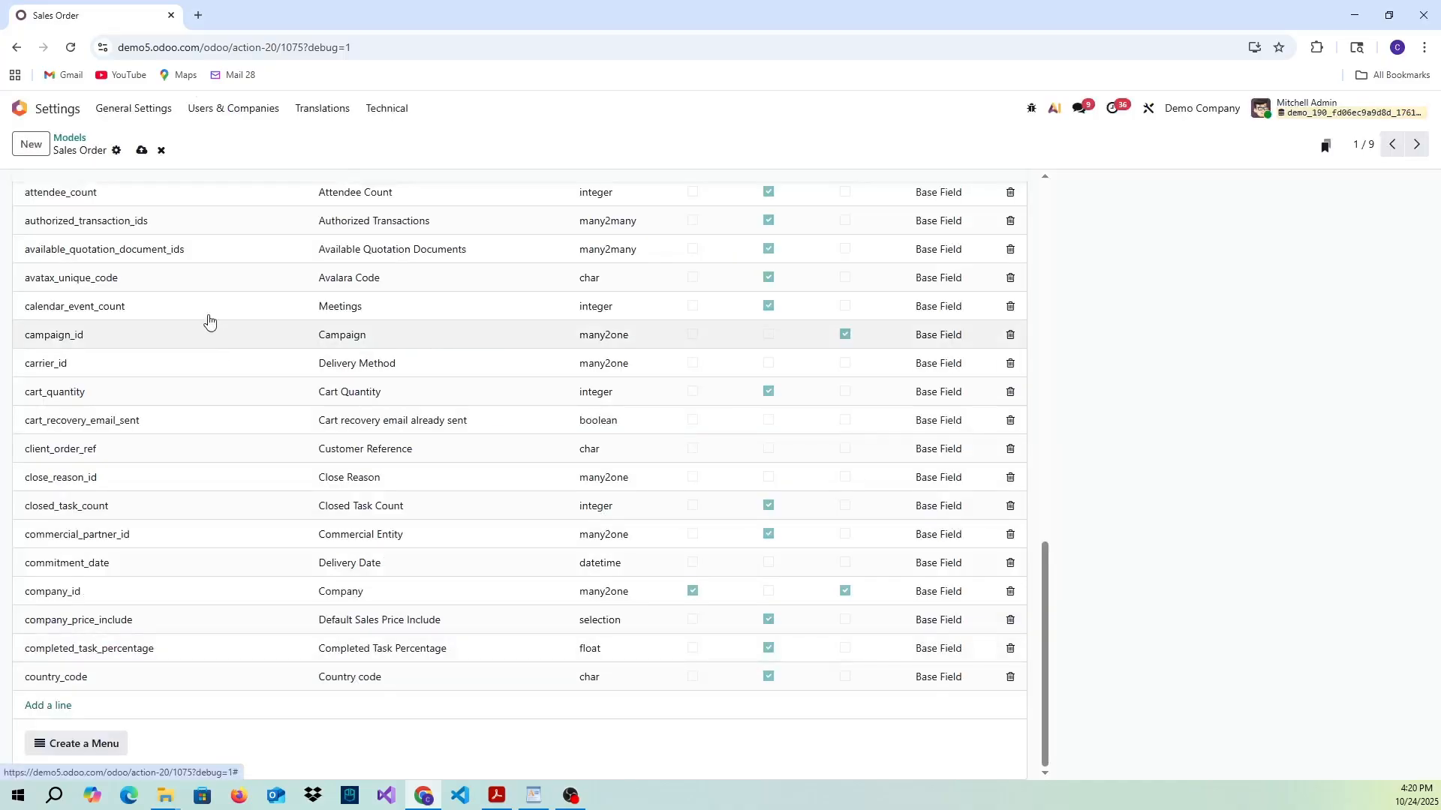
{"action": "left_click", "coordinate": [143, 151]}
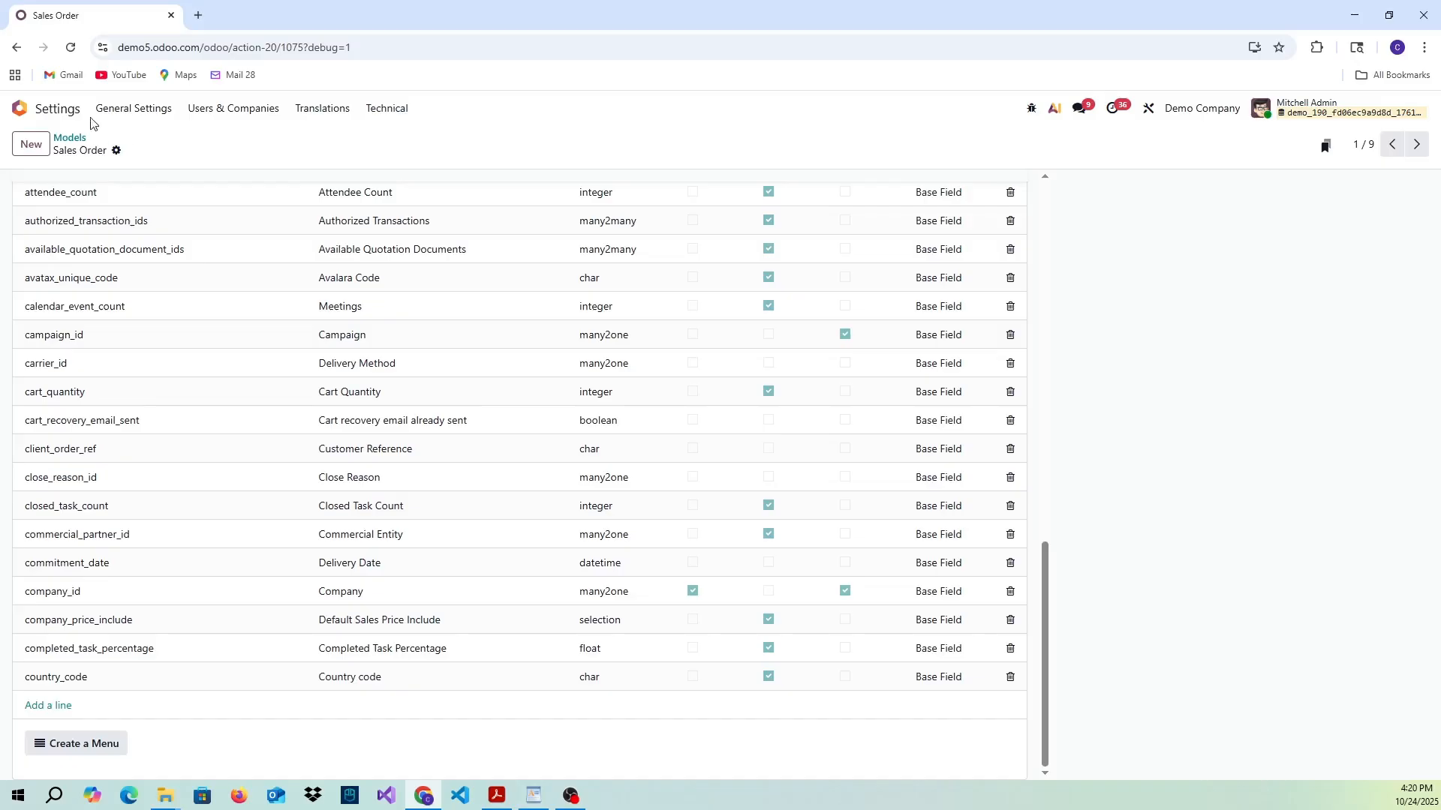
- Open the Sales quotations and apply a custom filter for records whose Active field is not set
{"action": "left_click", "coordinate": [34, 114]}
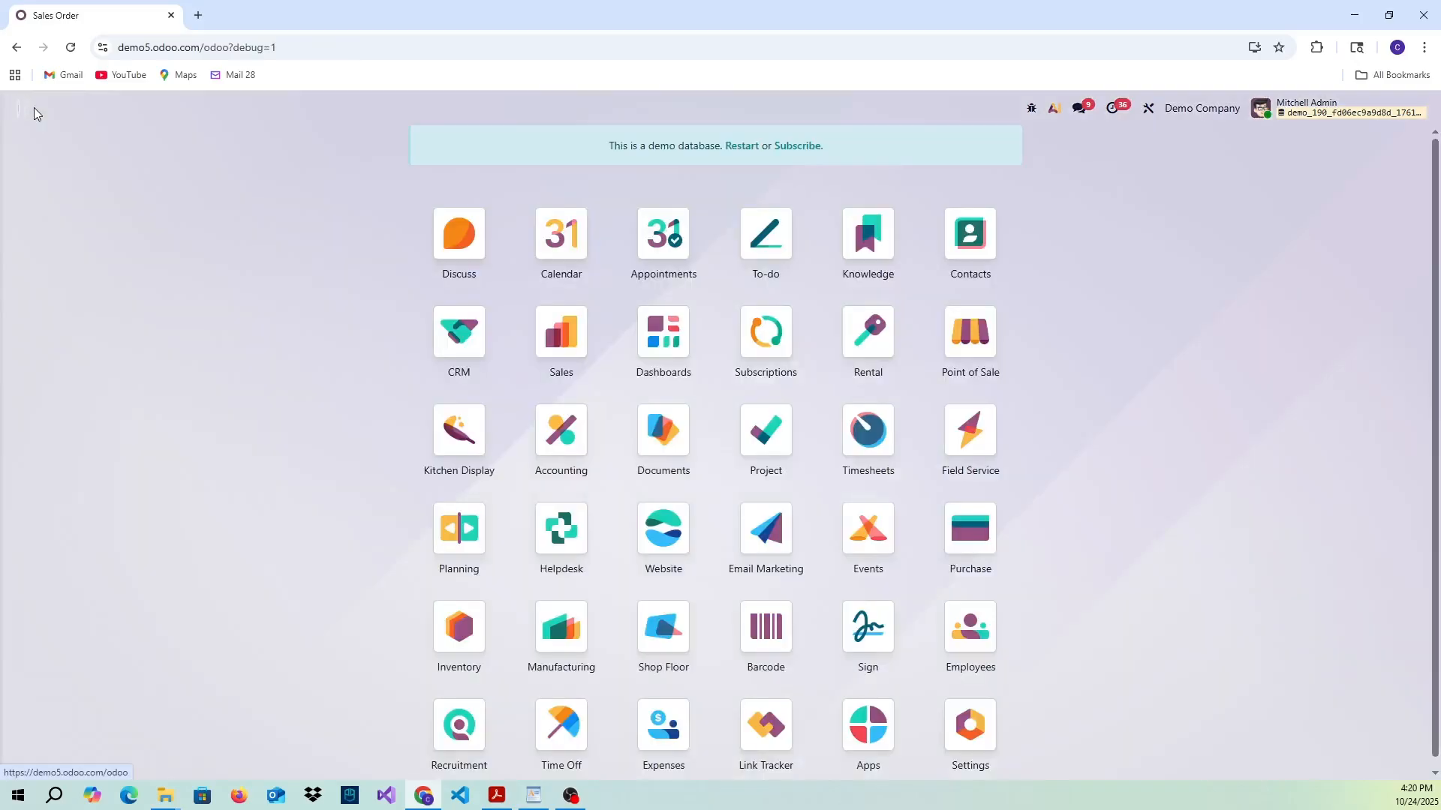
{"action": "left_click", "coordinate": [566, 346]}
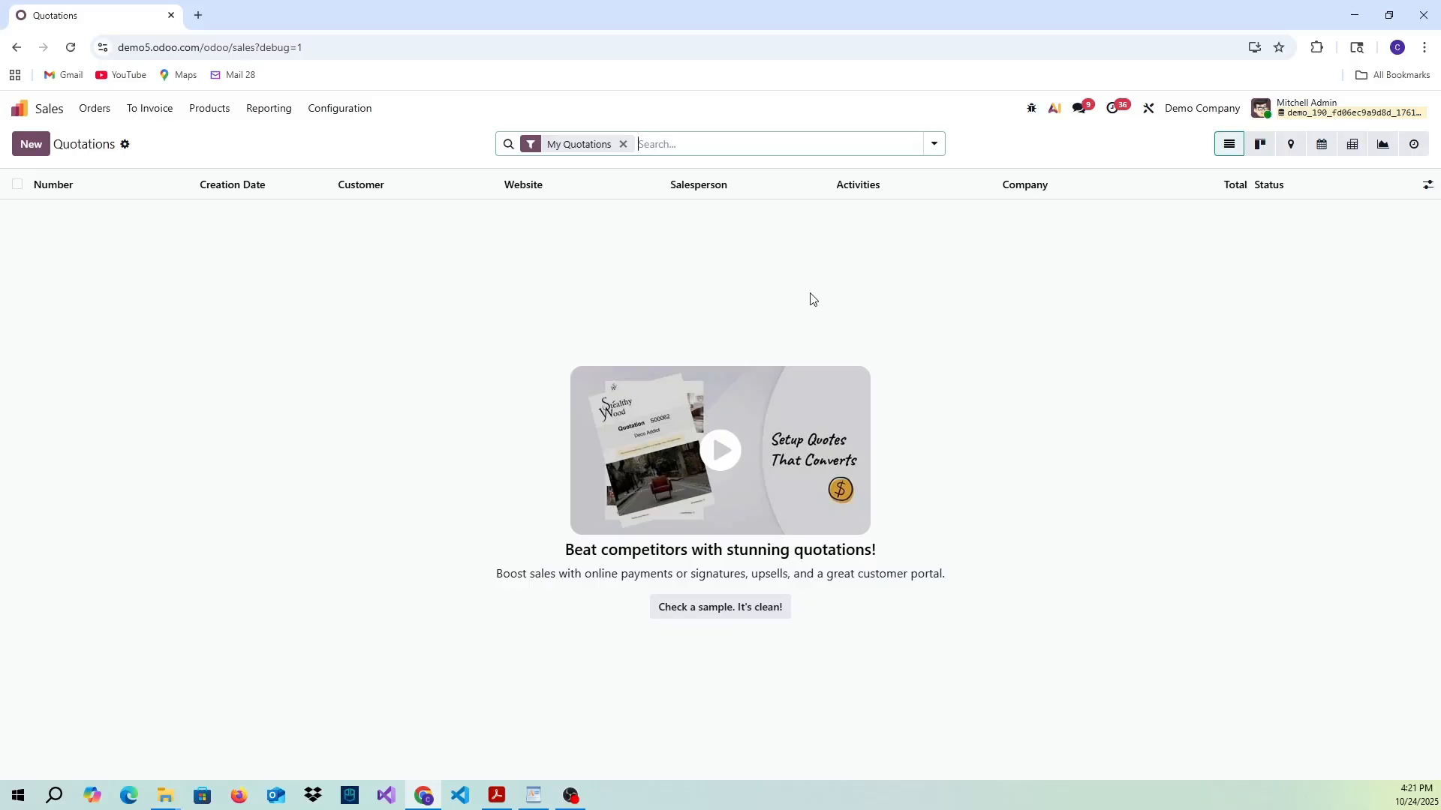
{"action": "left_click", "coordinate": [938, 147]}
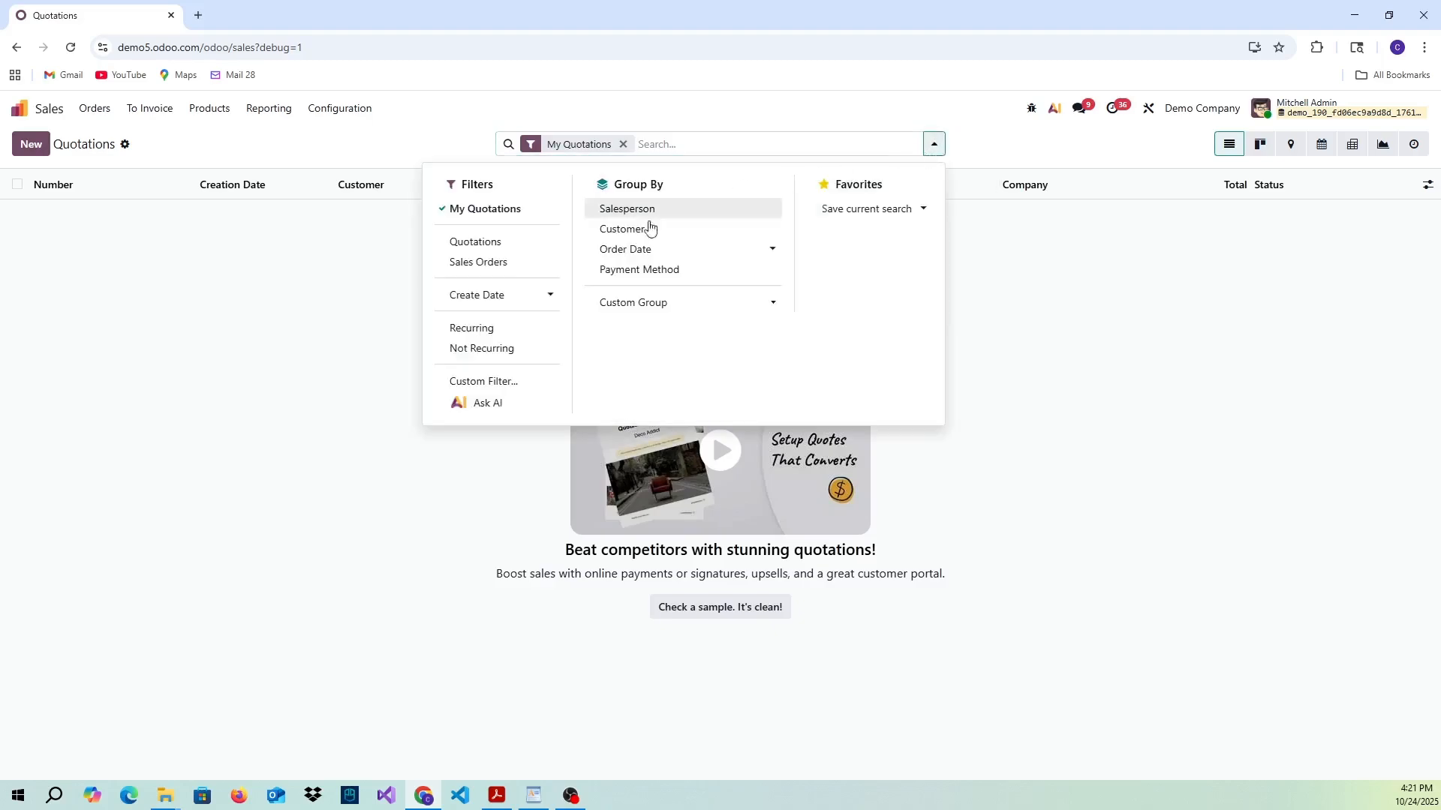
{"action": "left_click", "coordinate": [491, 382]}
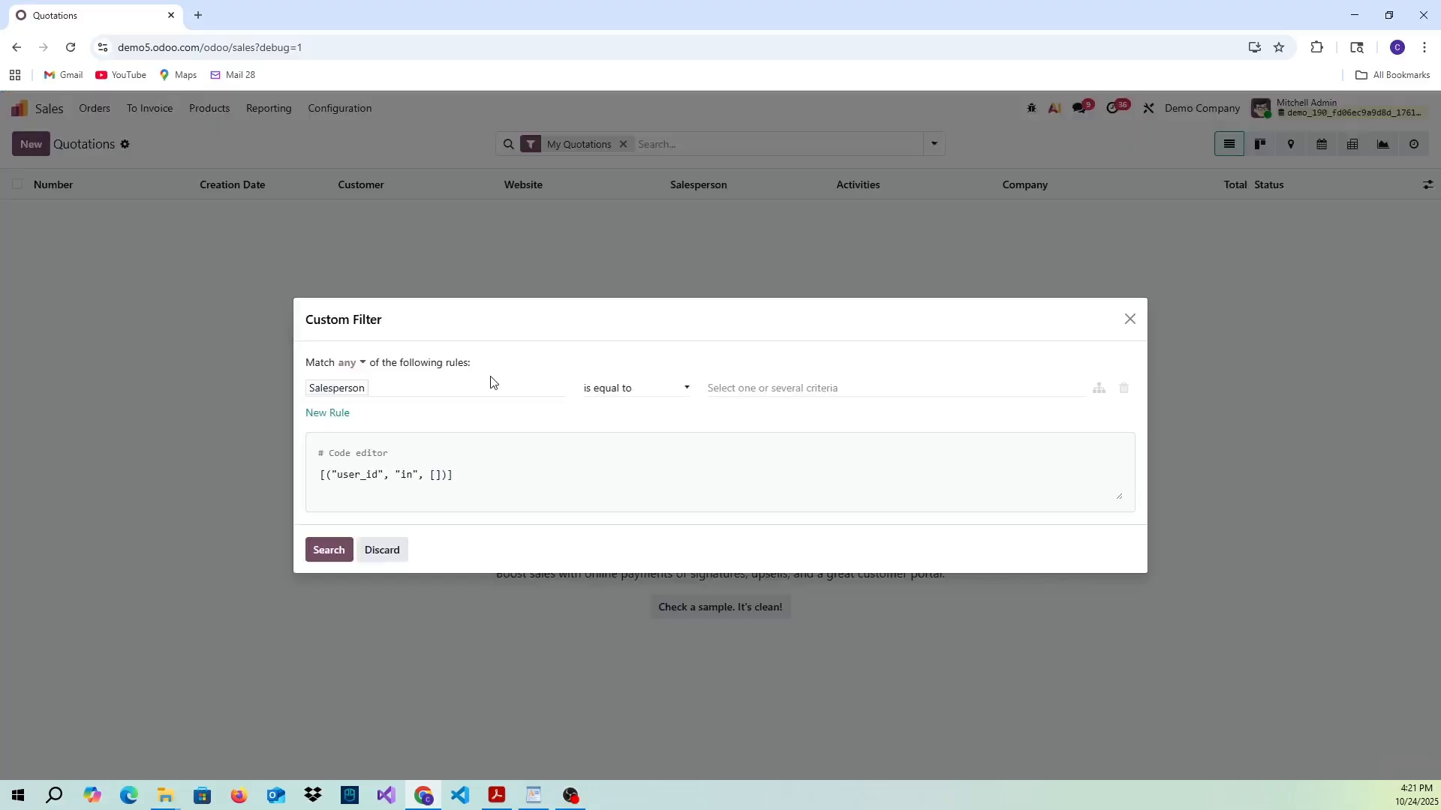
{"action": "left_click", "coordinate": [433, 398]}
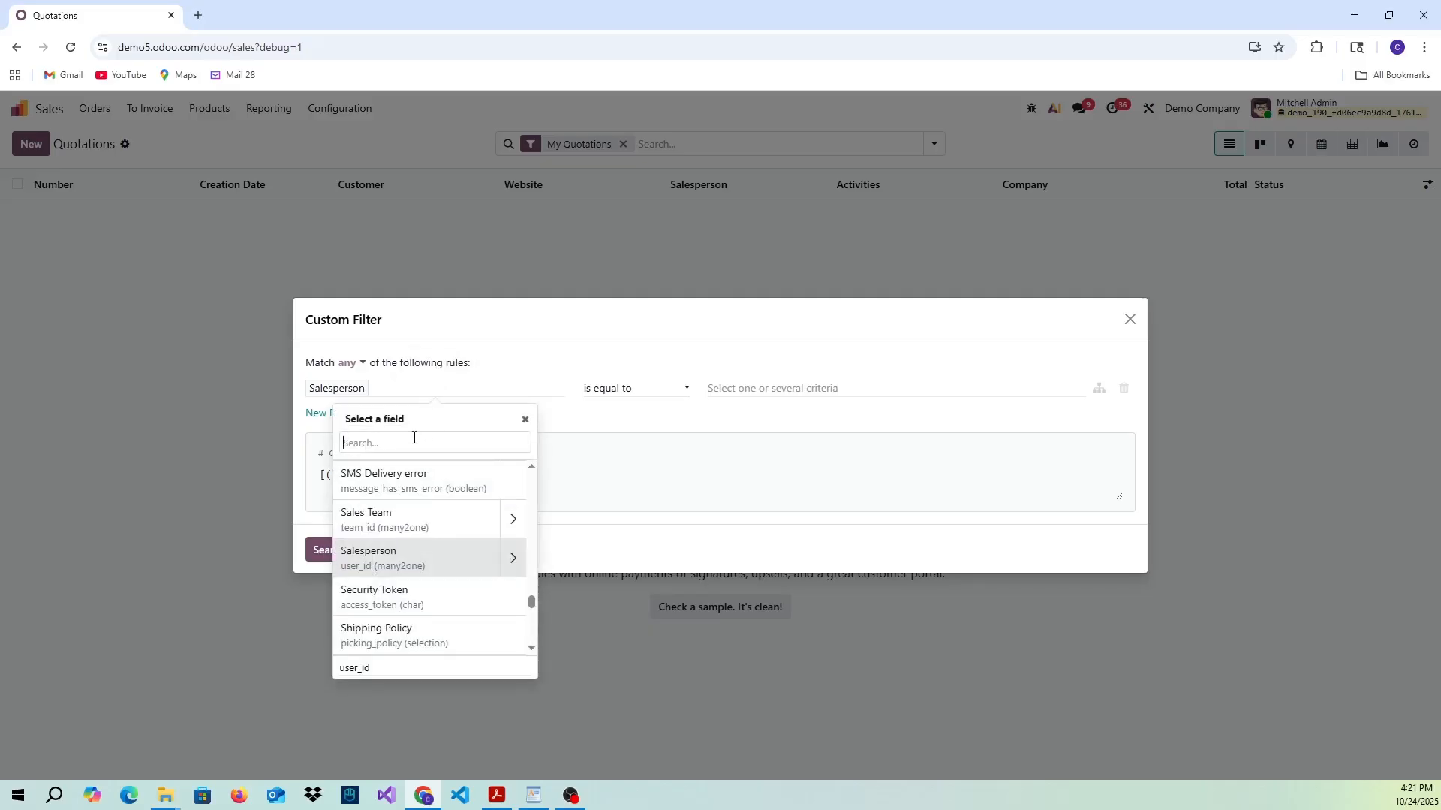
{"action": "type", "text": "act"}
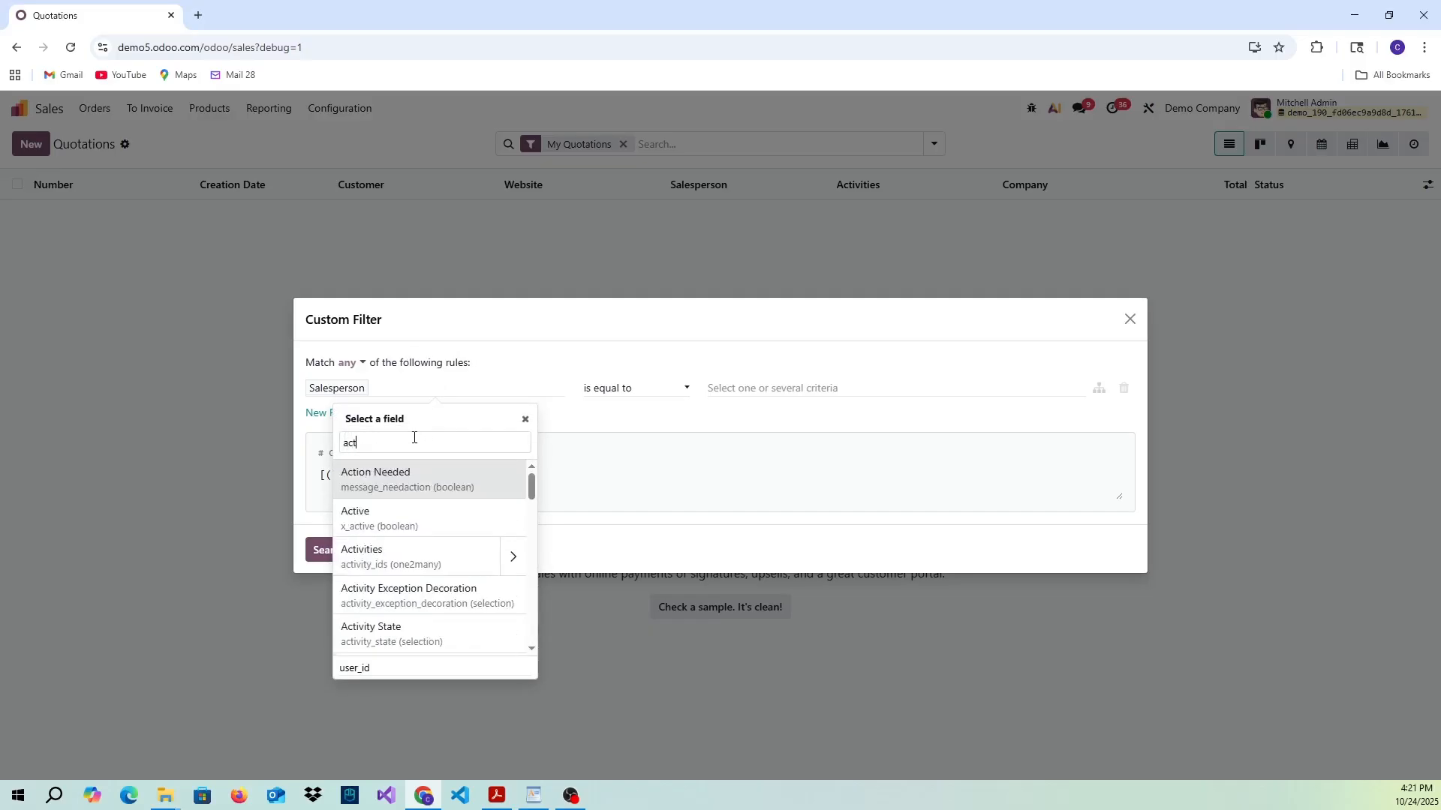
{"action": "left_click", "coordinate": [380, 524]}
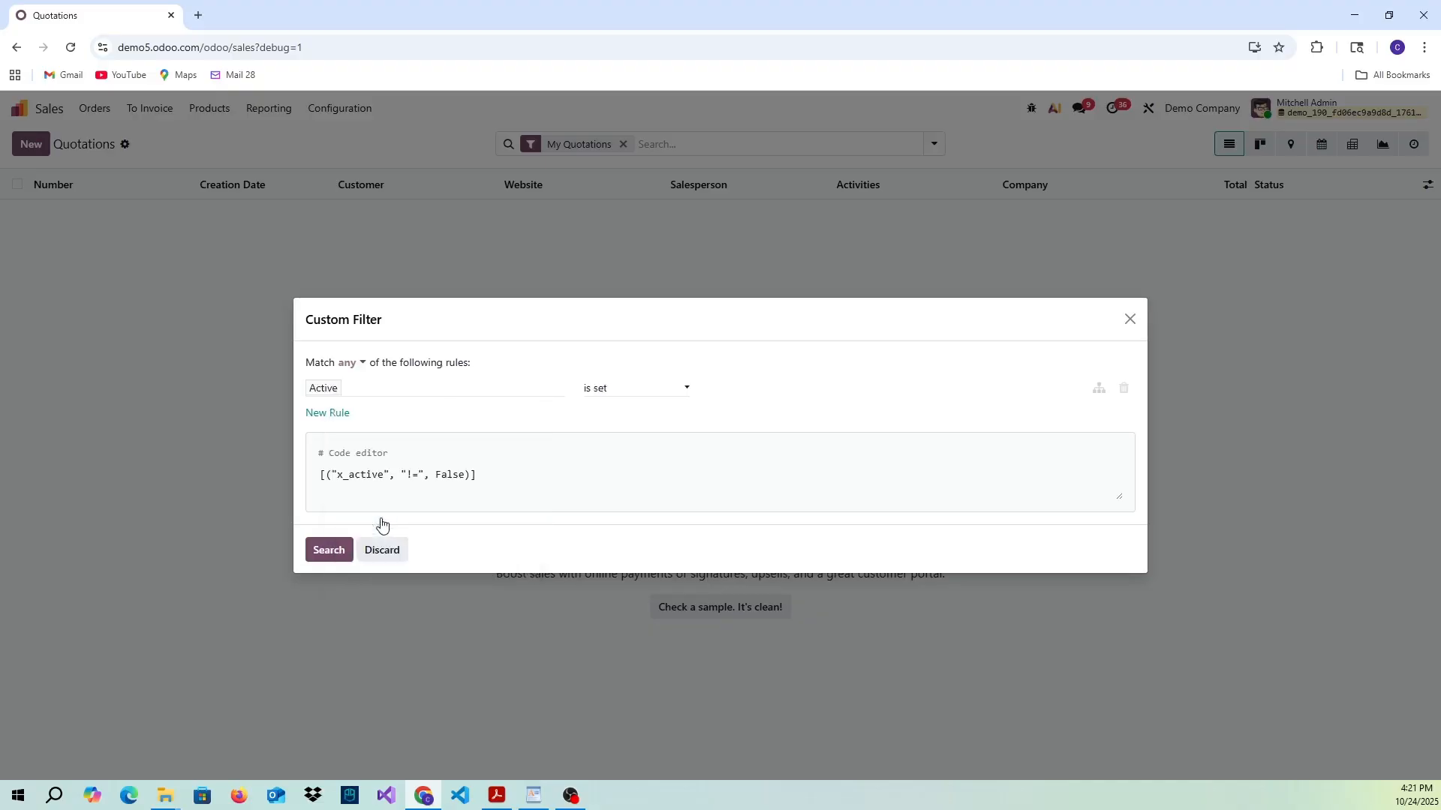
{"action": "left_click", "coordinate": [634, 398]}
{"action": "left_click", "coordinate": [618, 430]}
{"action": "left_click", "coordinate": [328, 550]}
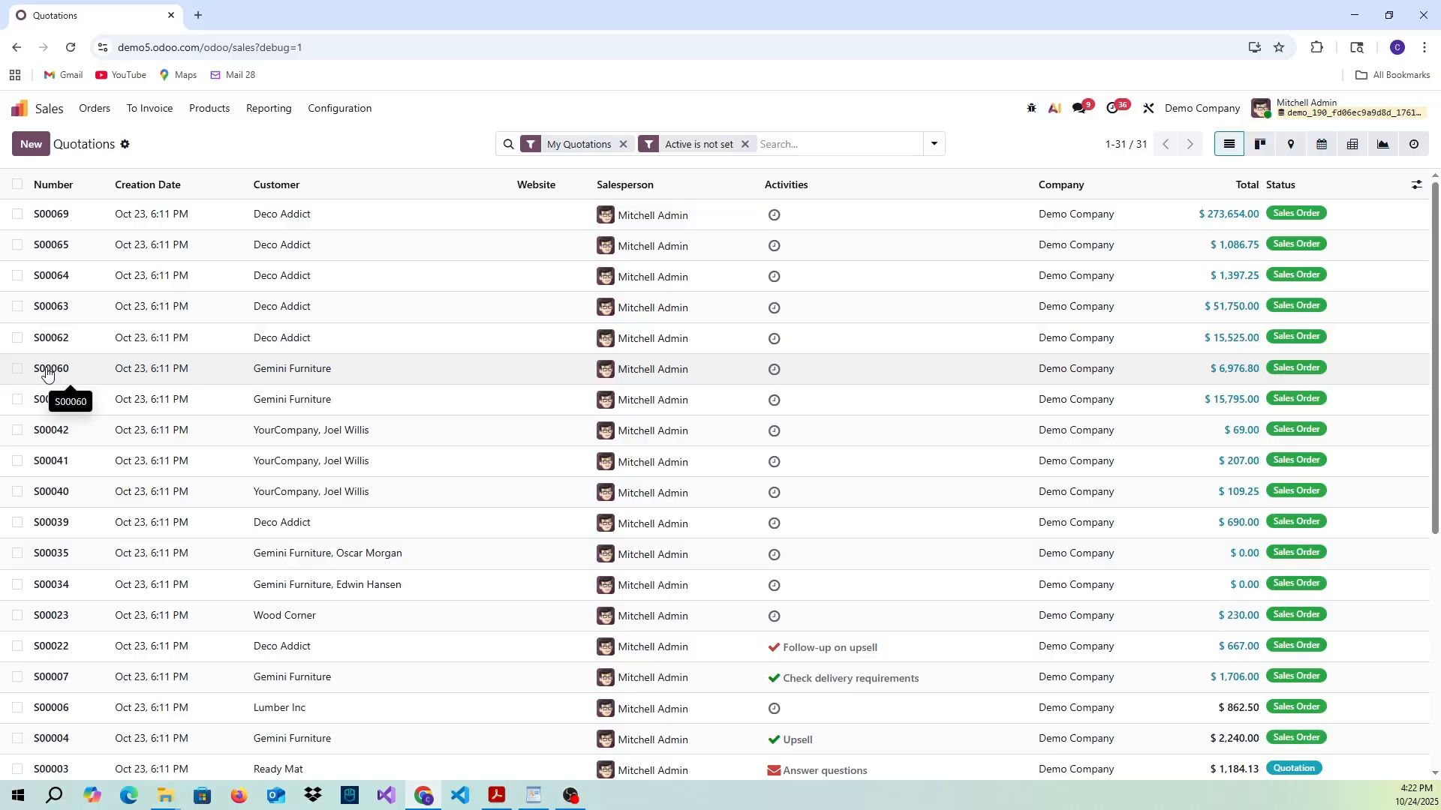
- Open the technical list of Server Actions in Settings
{"action": "left_click", "coordinate": [12, 111]}
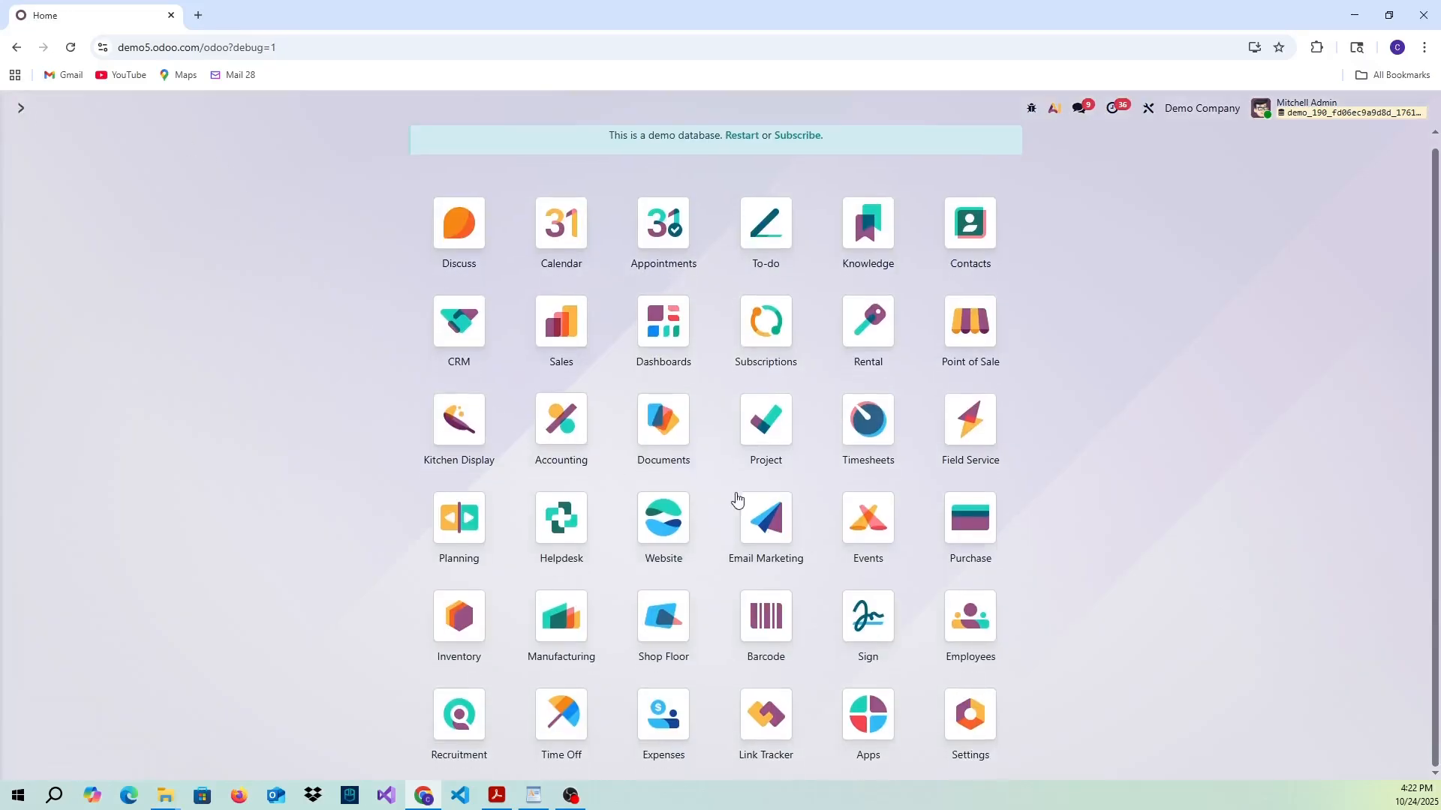
{"action": "left_click", "coordinate": [961, 716]}
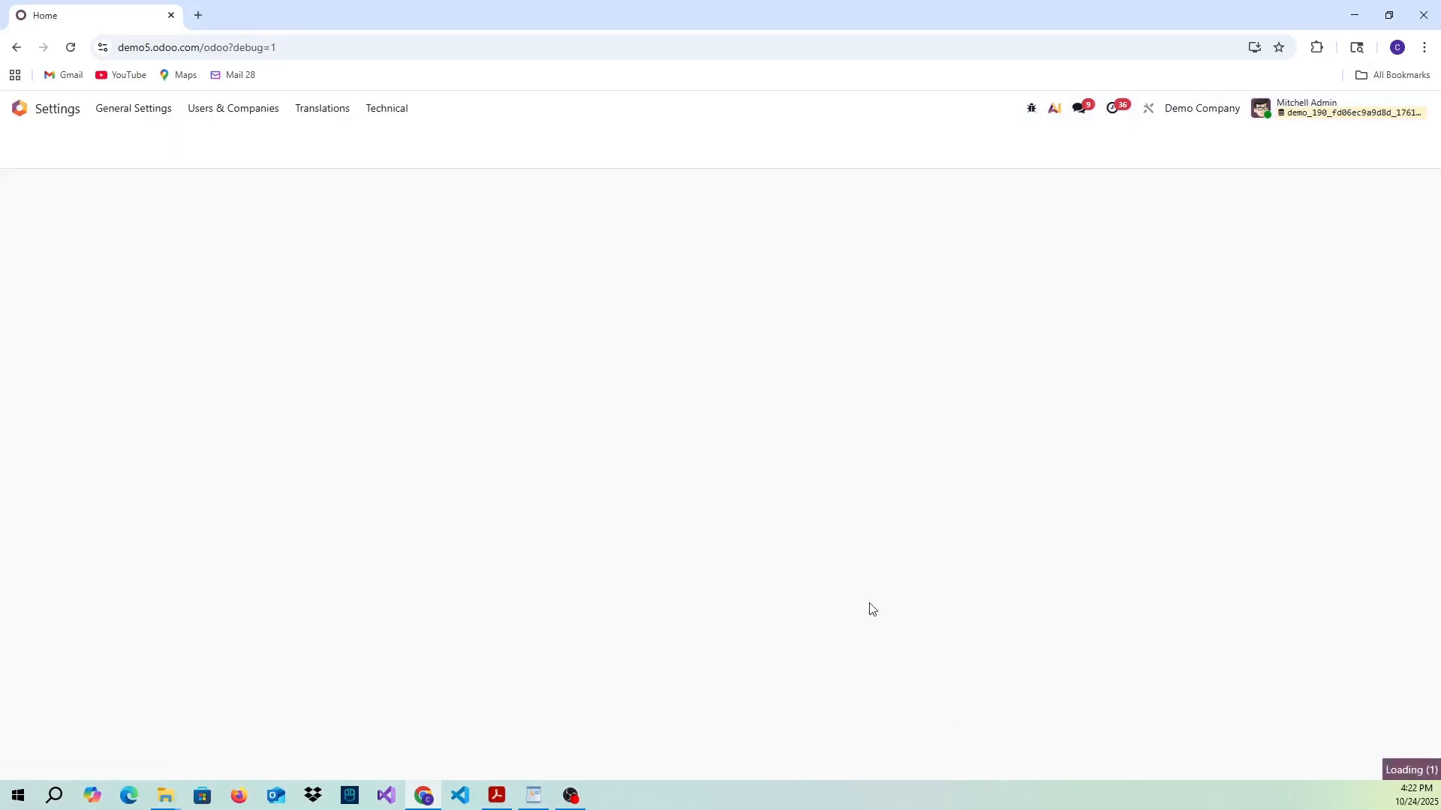
{"action": "left_click", "coordinate": [389, 108]}
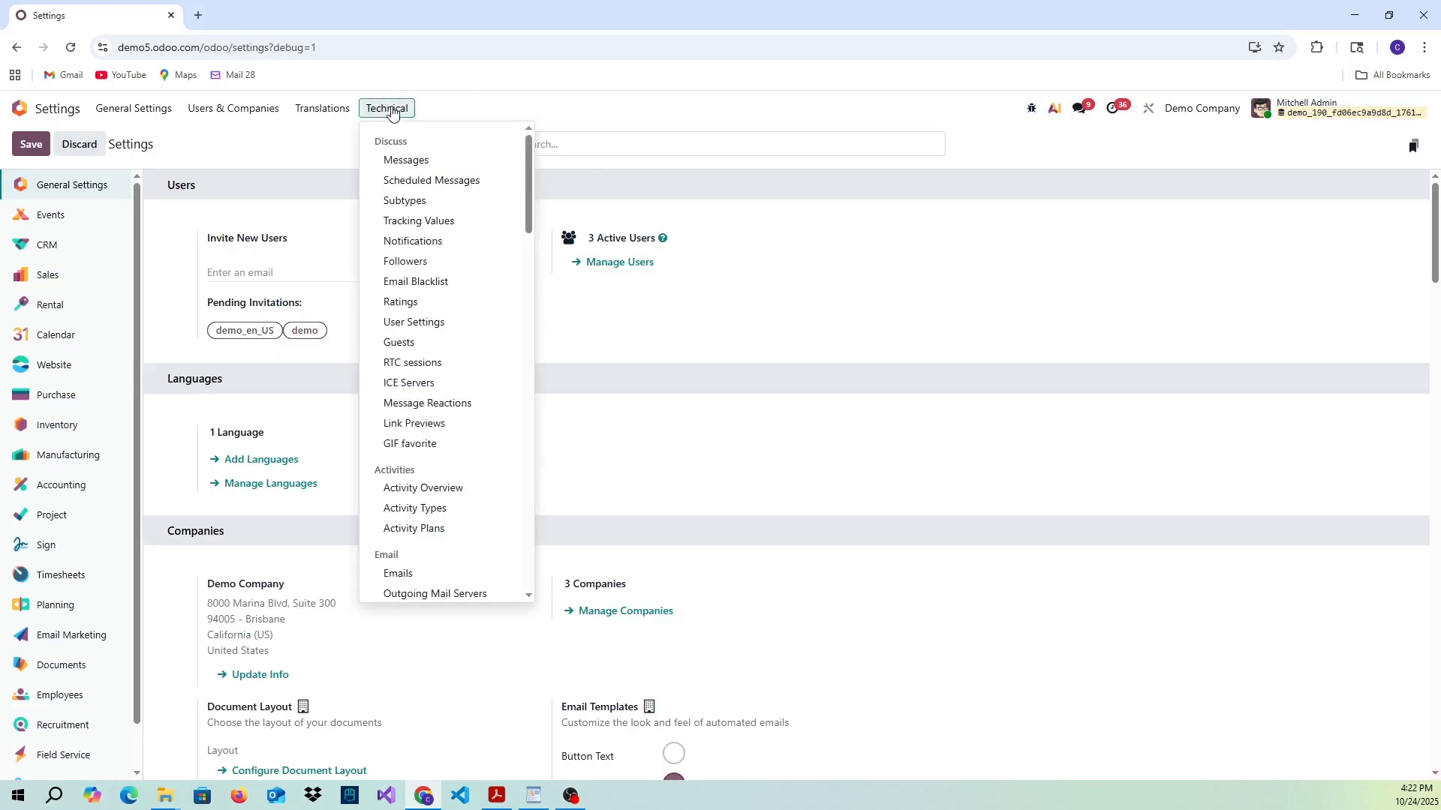
{"action": "scroll", "coordinate": [430, 195], "scroll_direction": "down", "scroll_amount": 8}
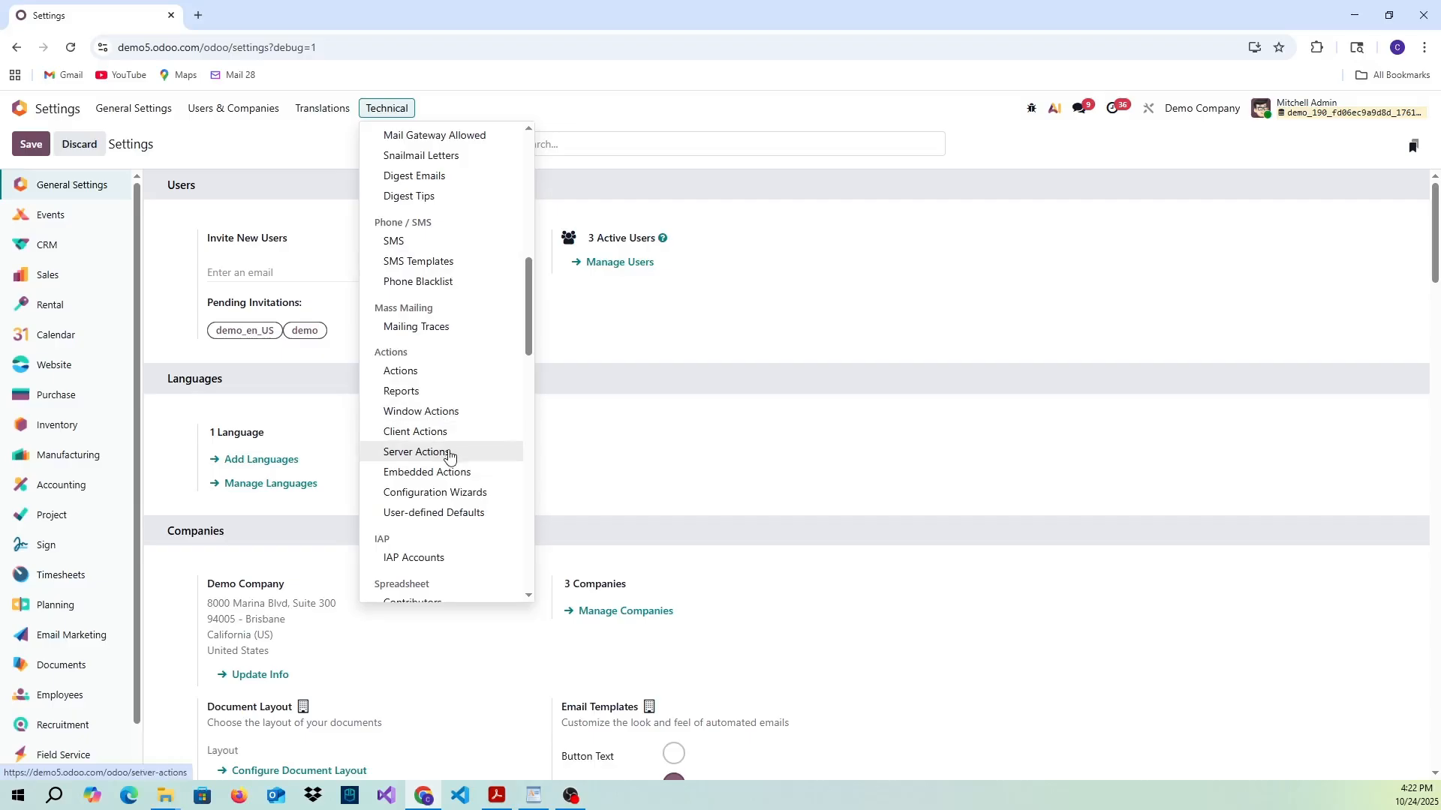
{"action": "left_click", "coordinate": [449, 453]}
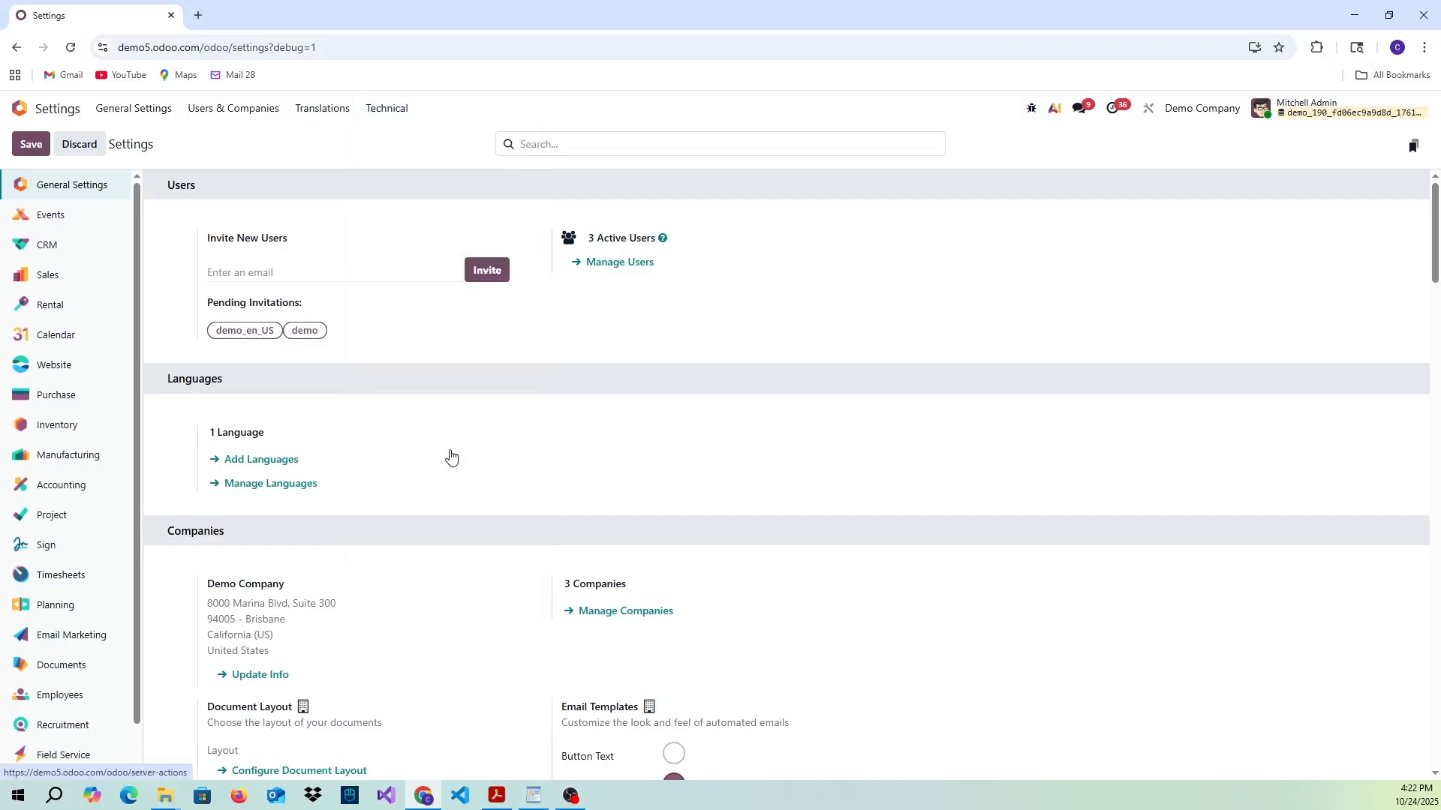
- Create a new server action named "Change Active to True in Sales"
{"action": "left_click", "coordinate": [31, 143]}
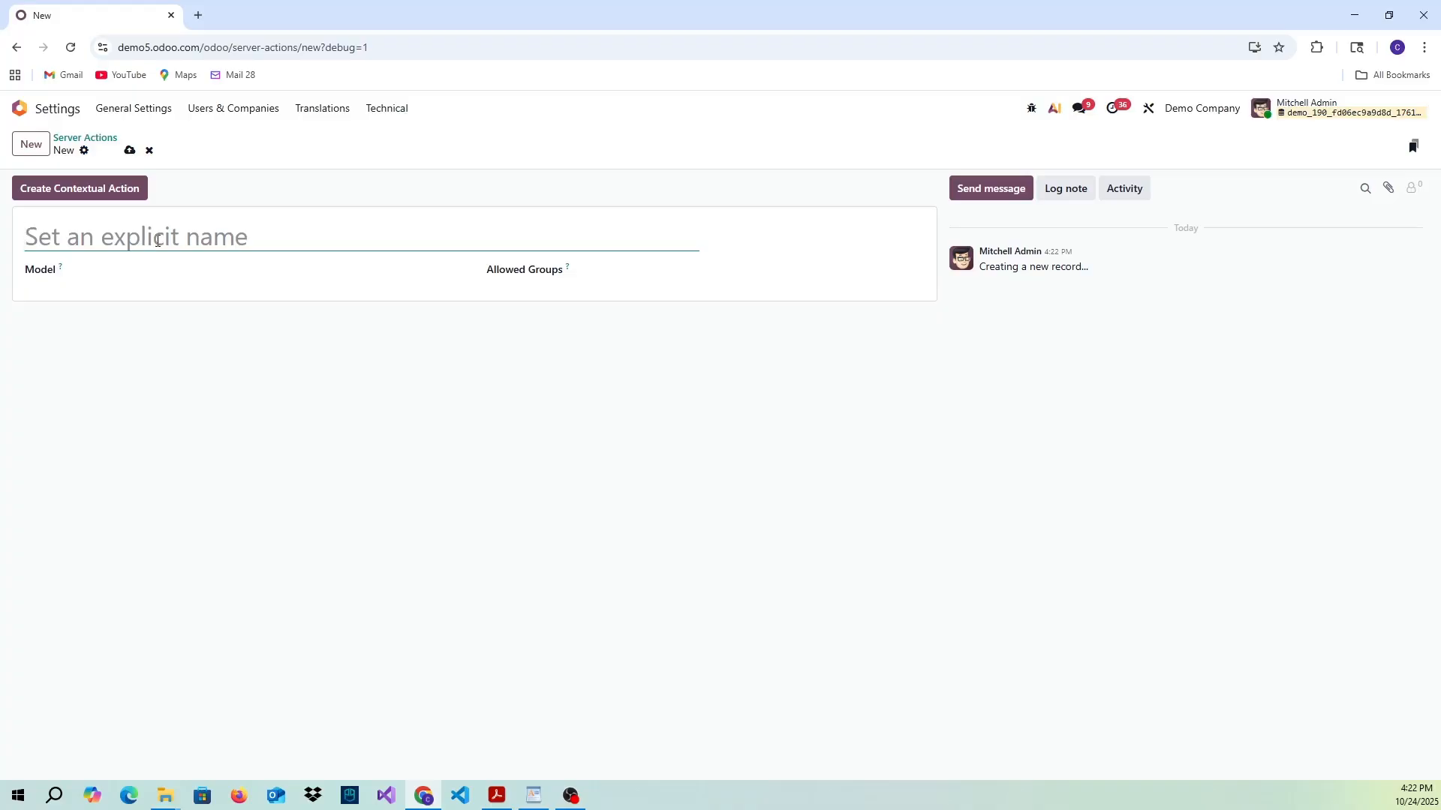
{"action": "type", "text": "Chang"}
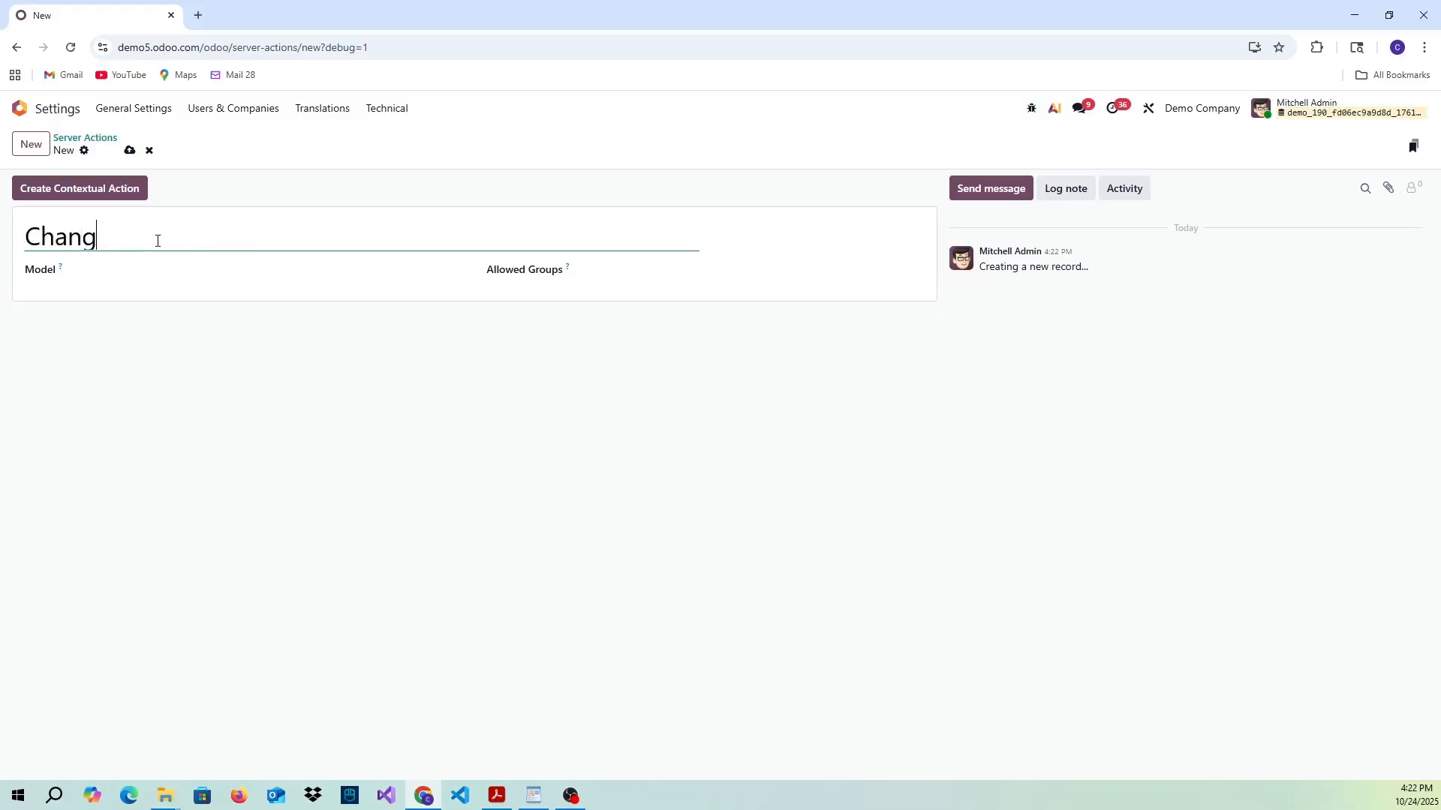
{"action": "type", "text": "e Active to True i"}
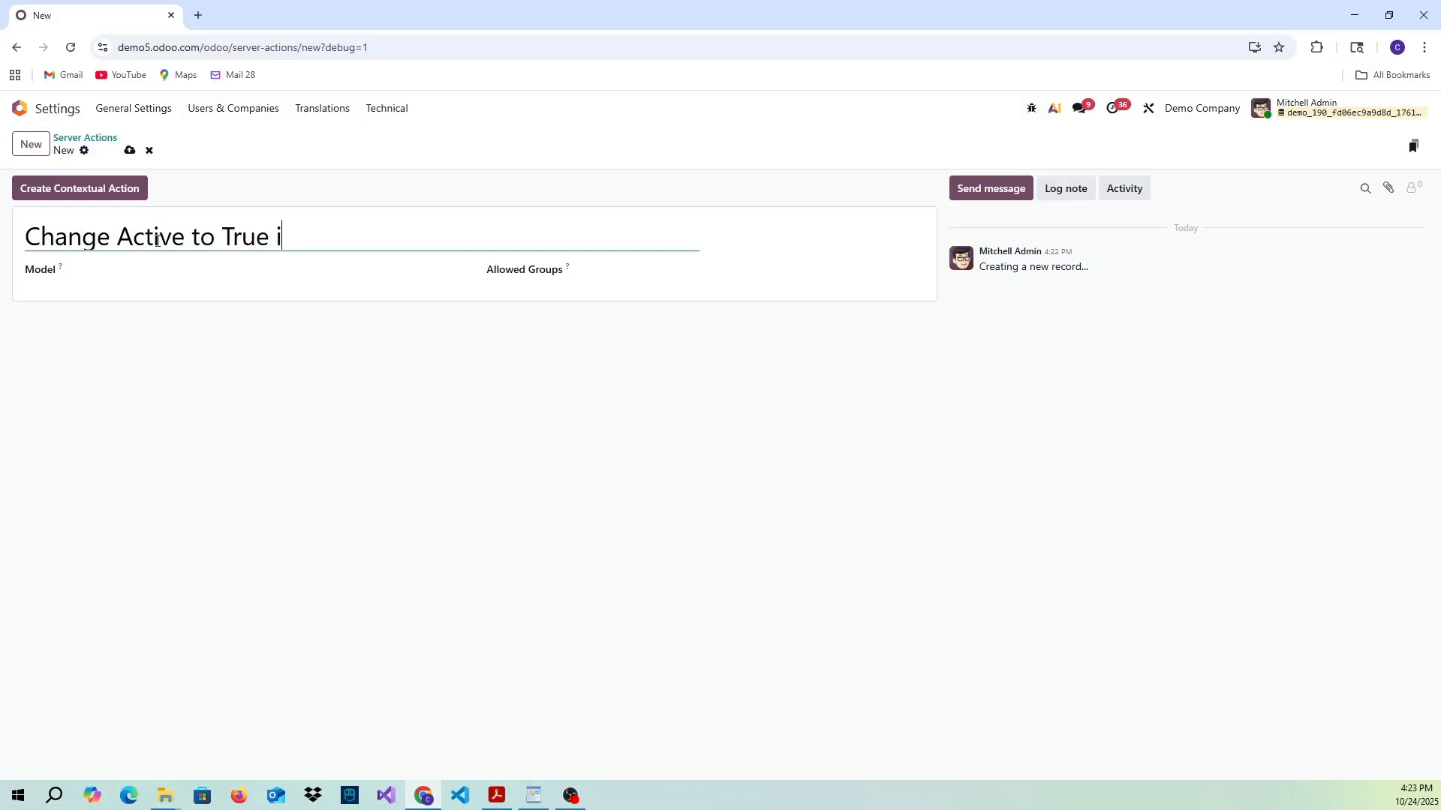
{"action": "type", "text": "n Sales"}
- Set the server action's model to Sales Order and its type to Execute Code
{"action": "left_click", "coordinate": [155, 266]}
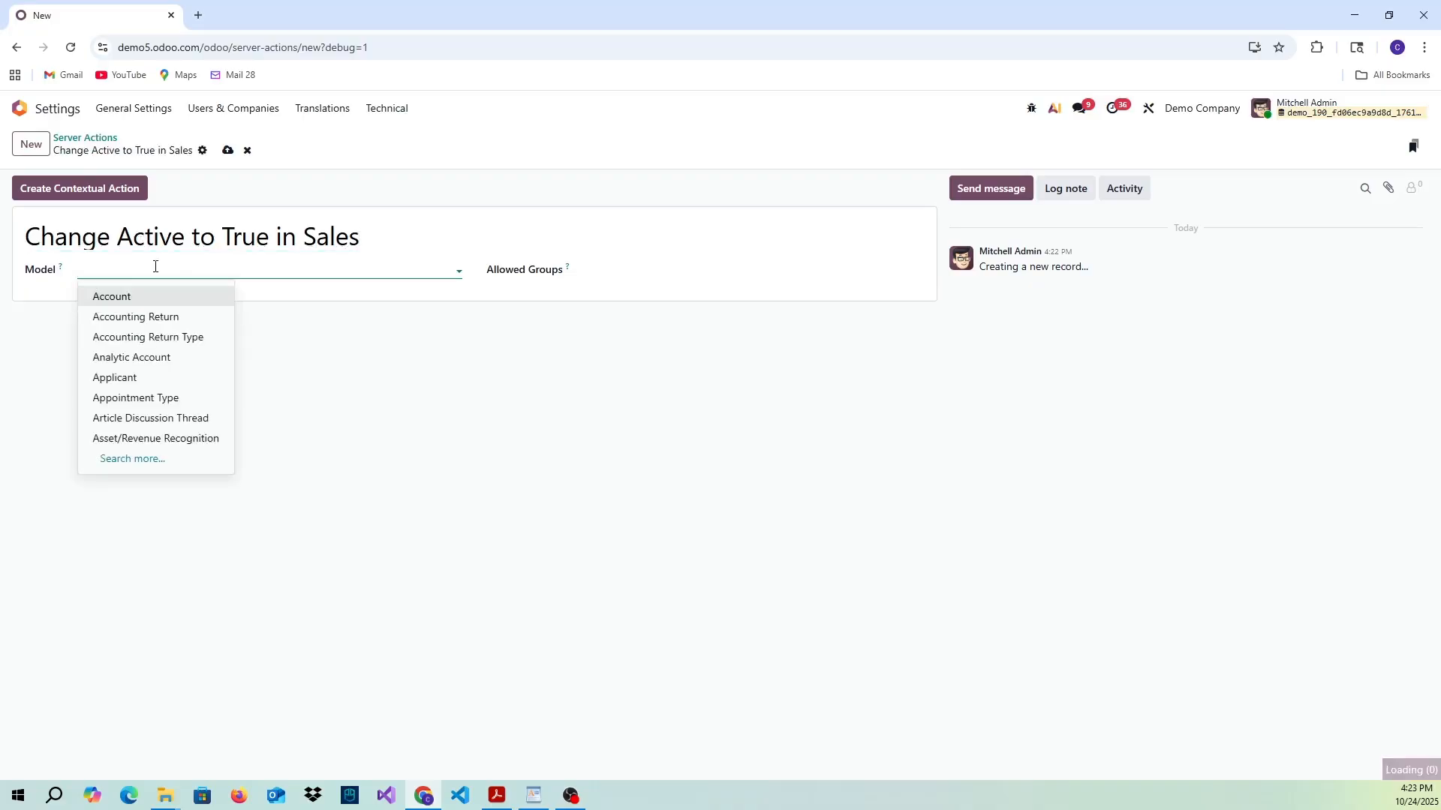
{"action": "type", "text": "sal"}
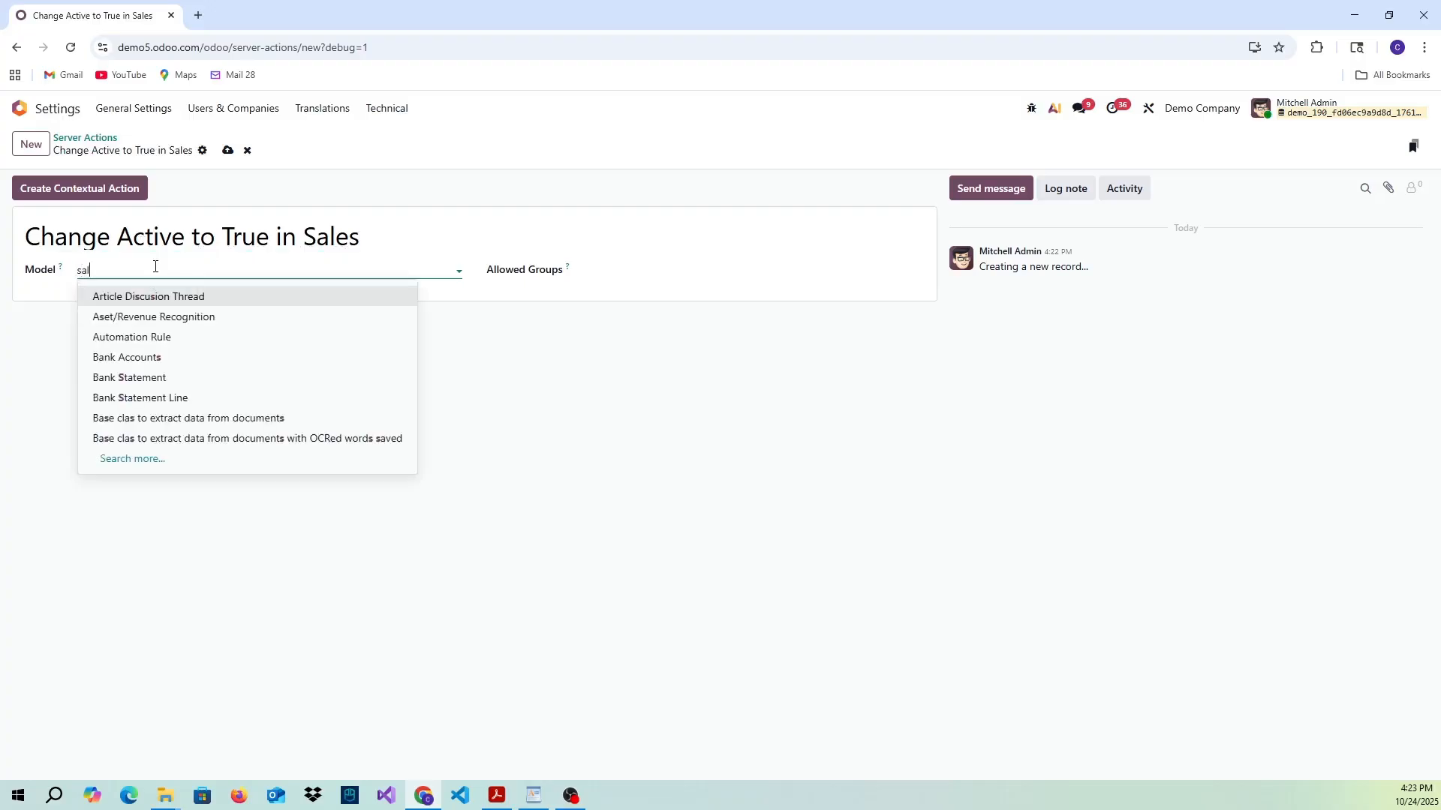
{"action": "type", "text": "es or"}
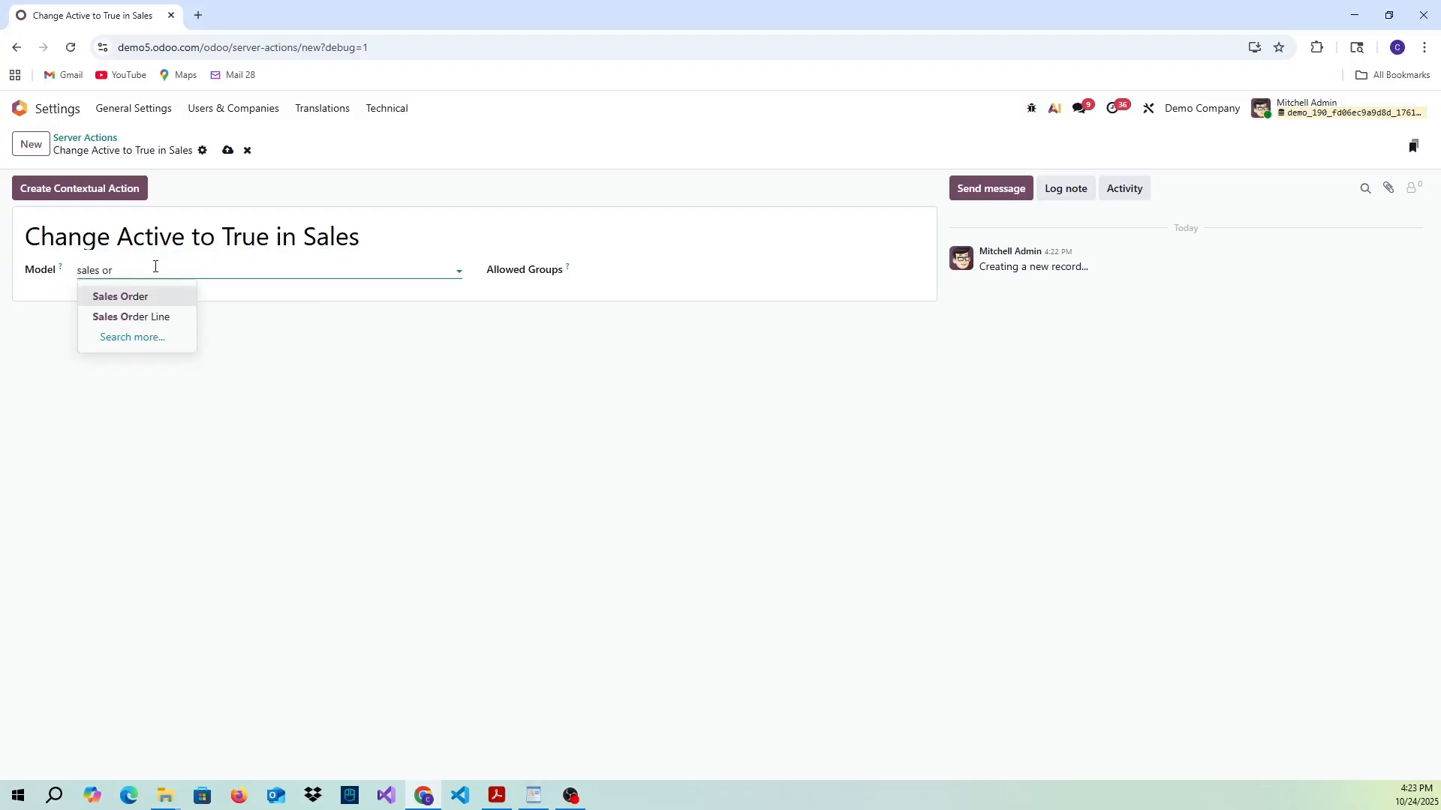
{"action": "left_click", "coordinate": [120, 298]}
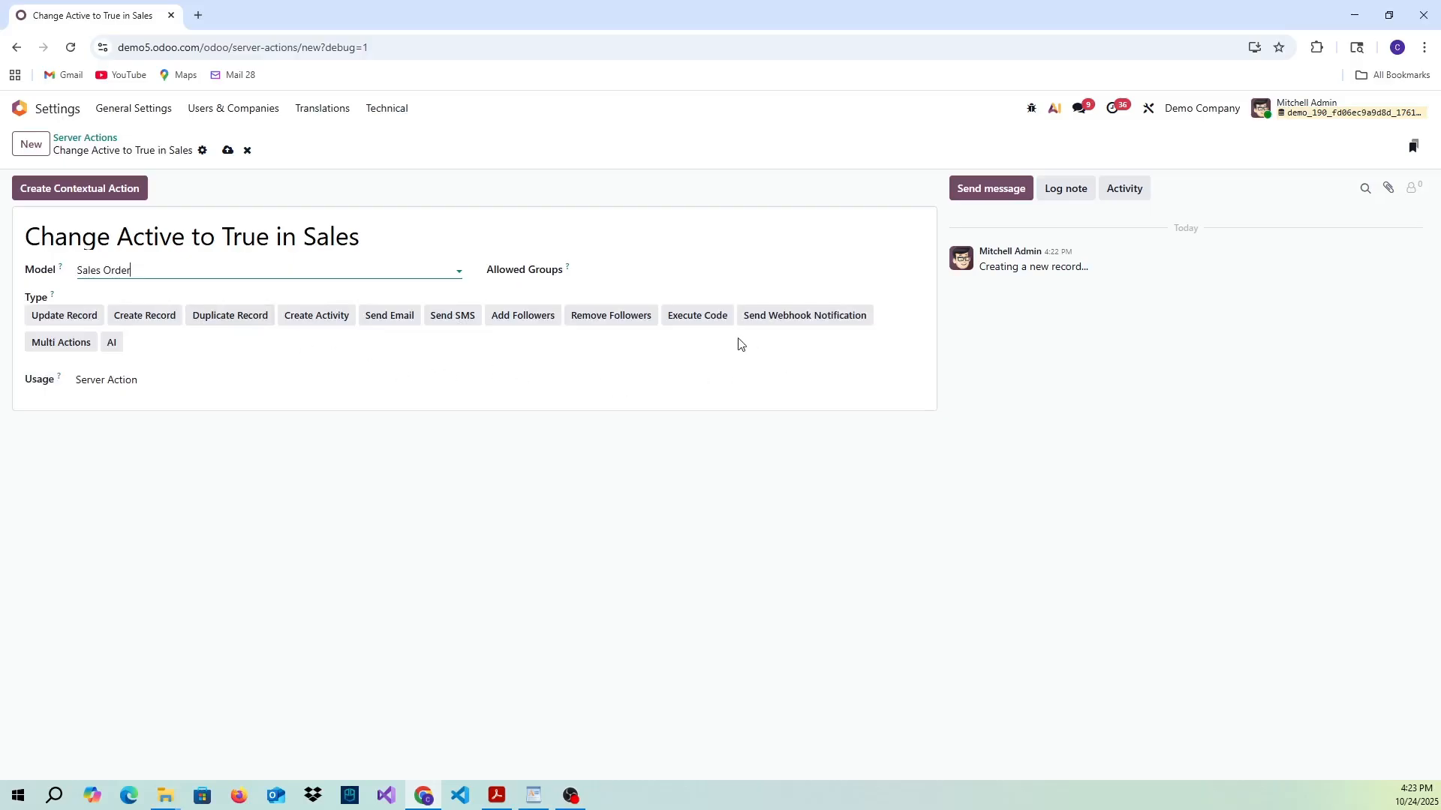
{"action": "left_click", "coordinate": [697, 318]}
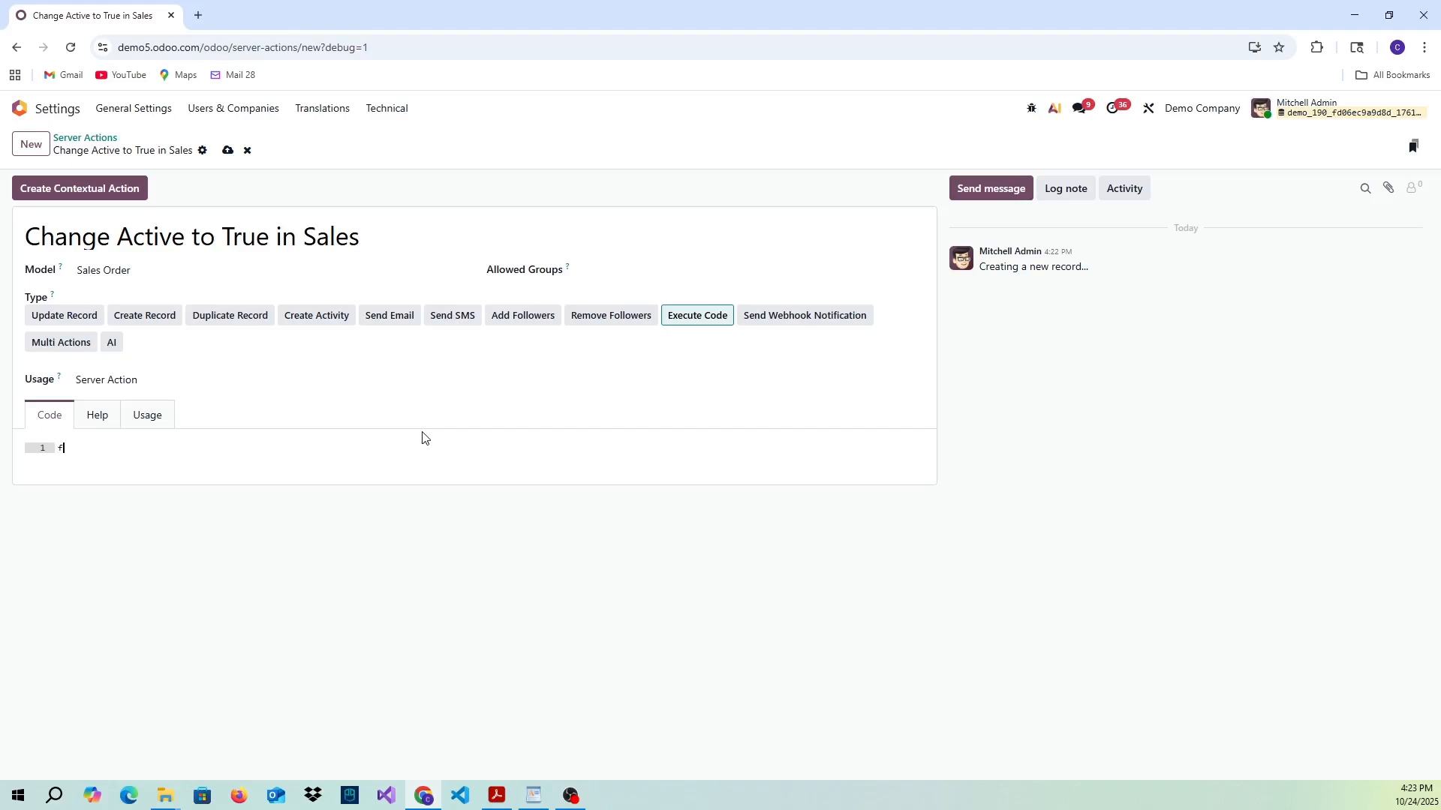
- Write the action's code as "for record in records:" with the indented line "record['x_active'] = True"
{"action": "type", "text": "for record in records:"}
{"action": "key", "text": "Return"}
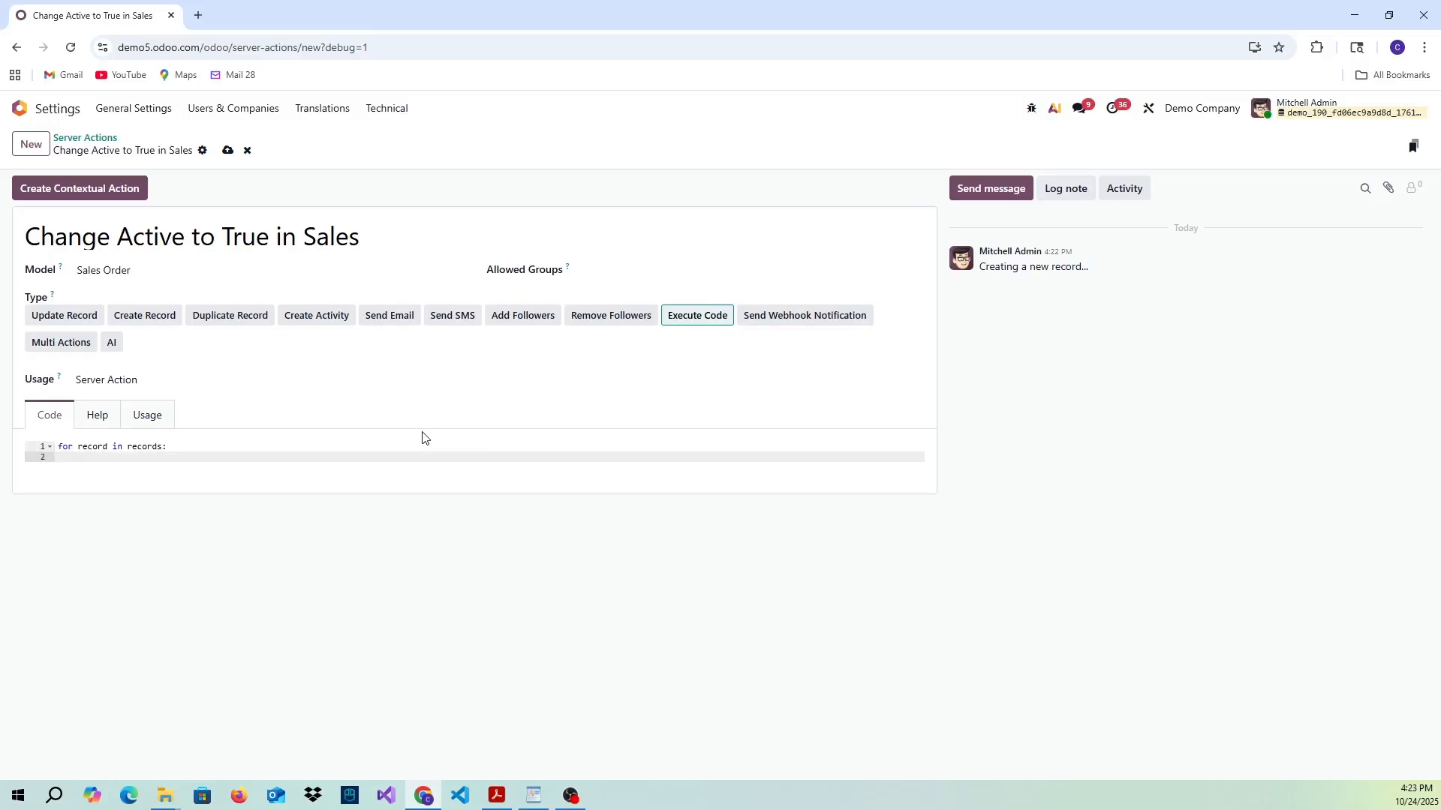
{"action": "type", "text": "record['x_active'] = True"}
- Save the server action, make it available as a contextual action and reload the page
{"action": "left_click", "coordinate": [227, 151]}
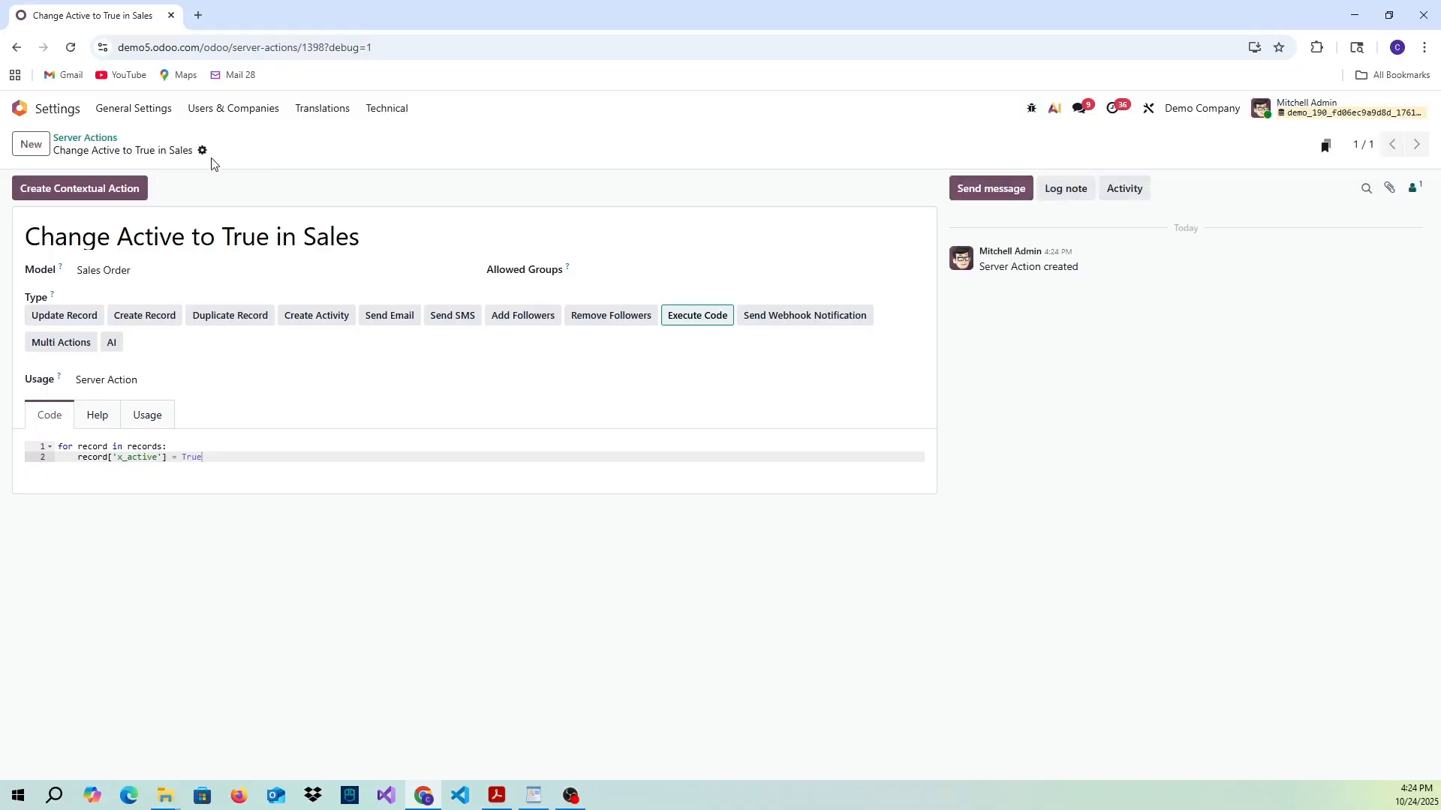
{"action": "left_click", "coordinate": [59, 196]}
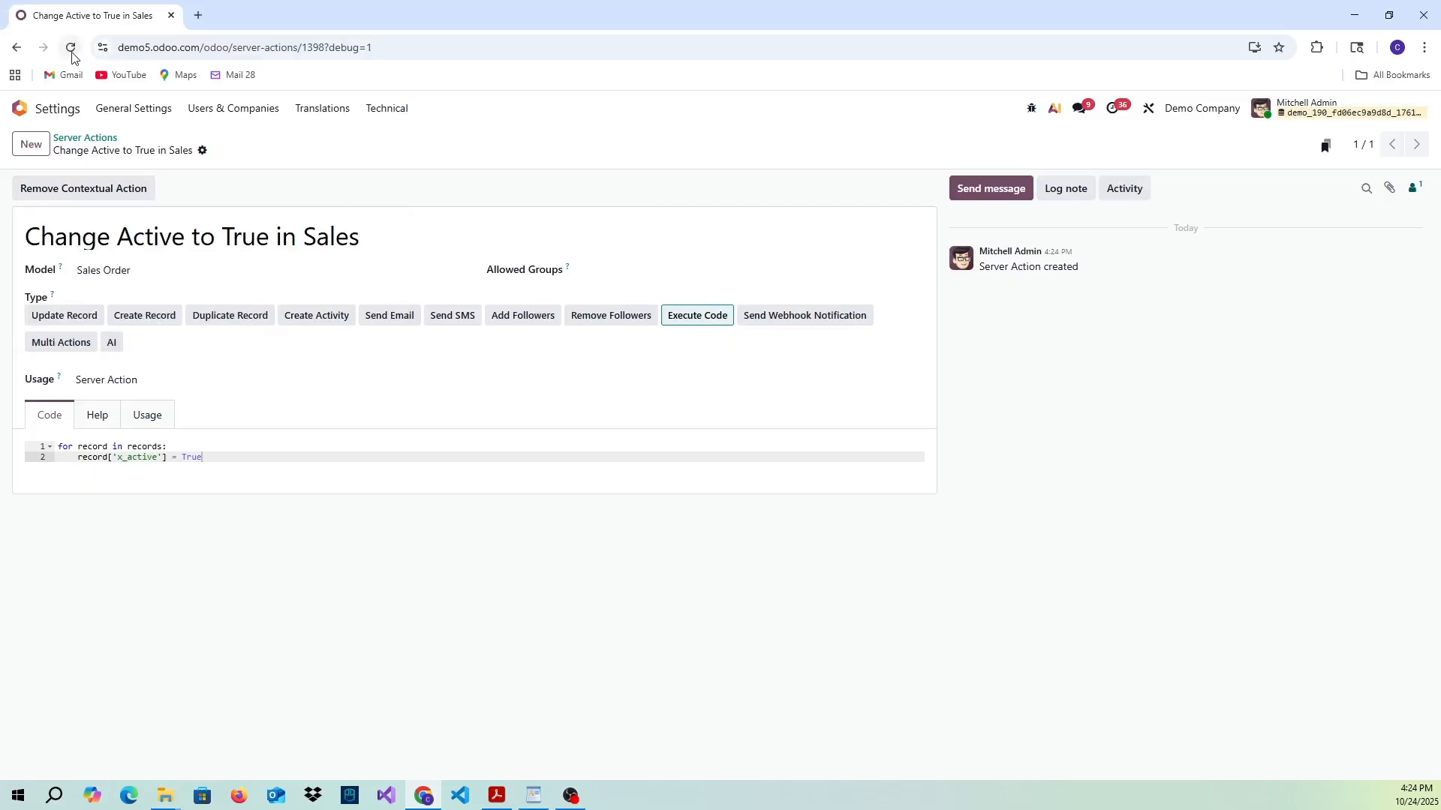
{"action": "left_click", "coordinate": [72, 48]}
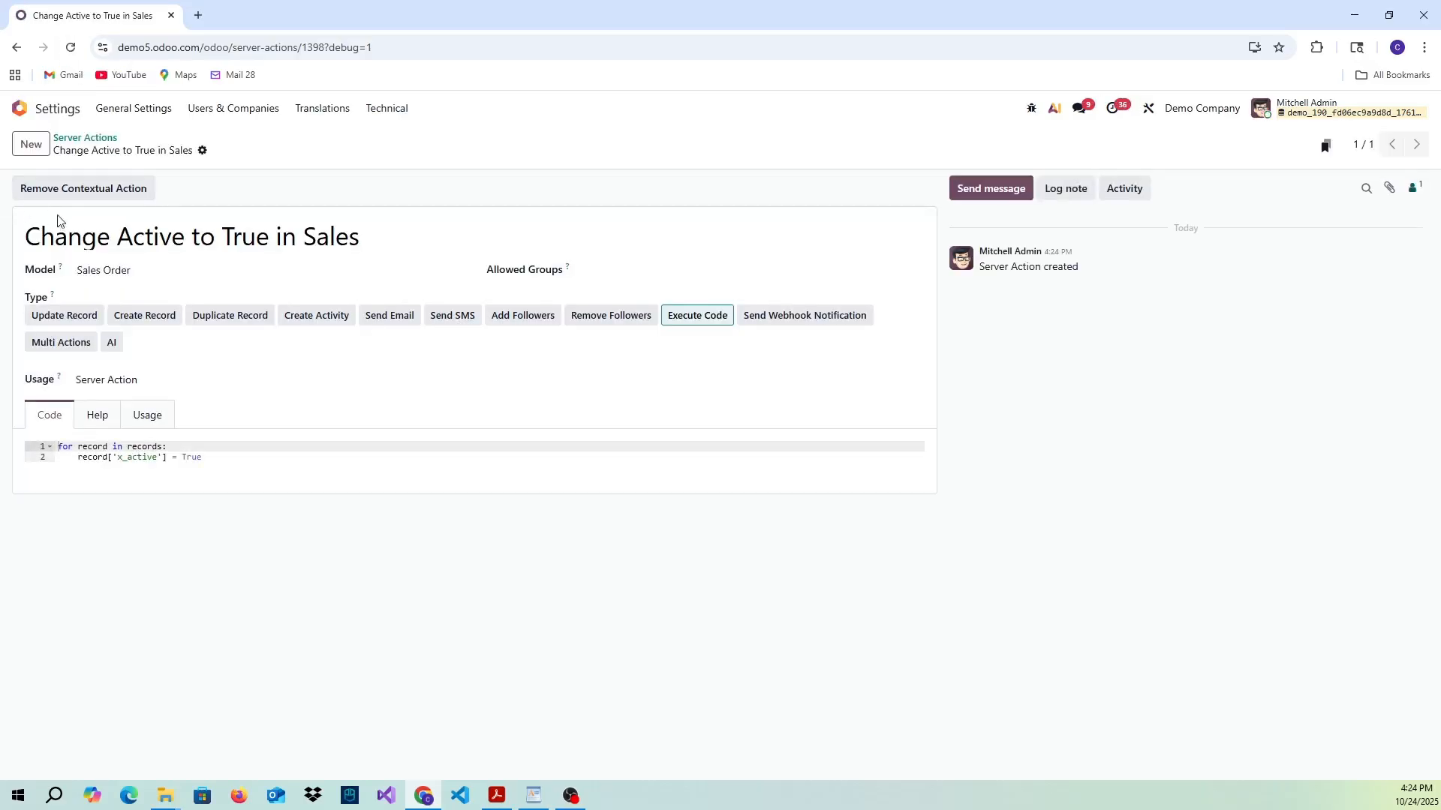
- Return to the Sales quotations and filter them with a custom rule where Active is not set
{"action": "left_click", "coordinate": [33, 114]}
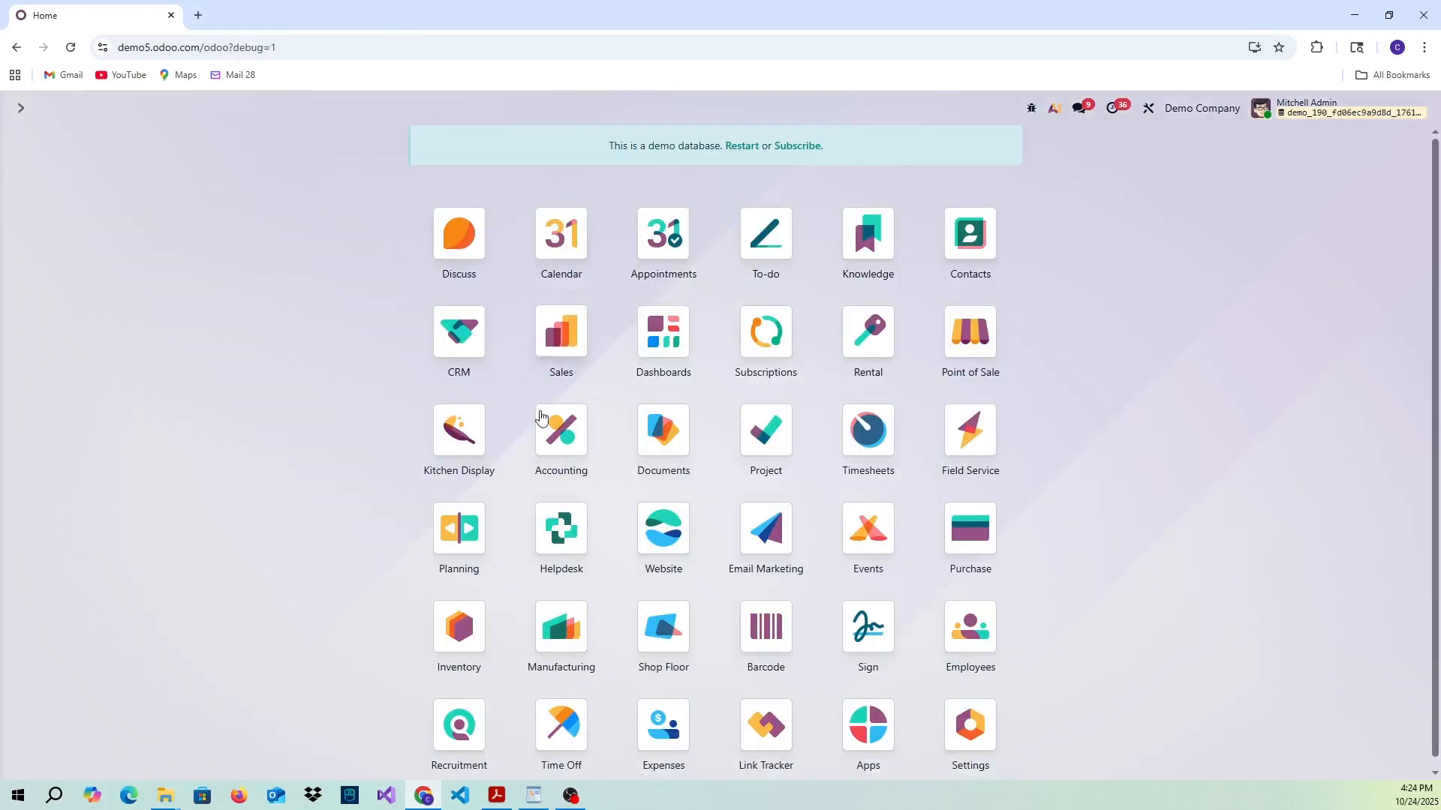
{"action": "left_click", "coordinate": [564, 347]}
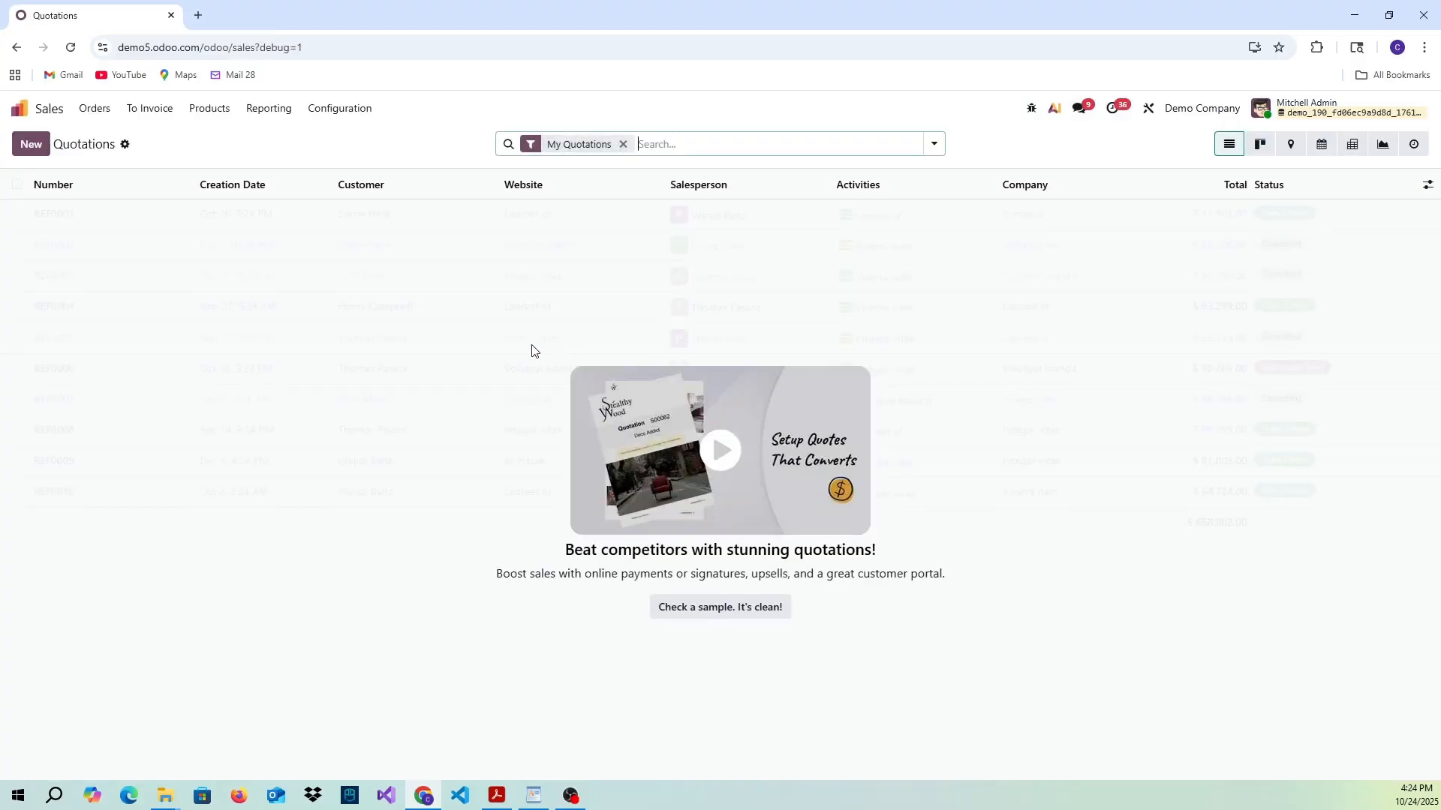
{"action": "left_click", "coordinate": [933, 145]}
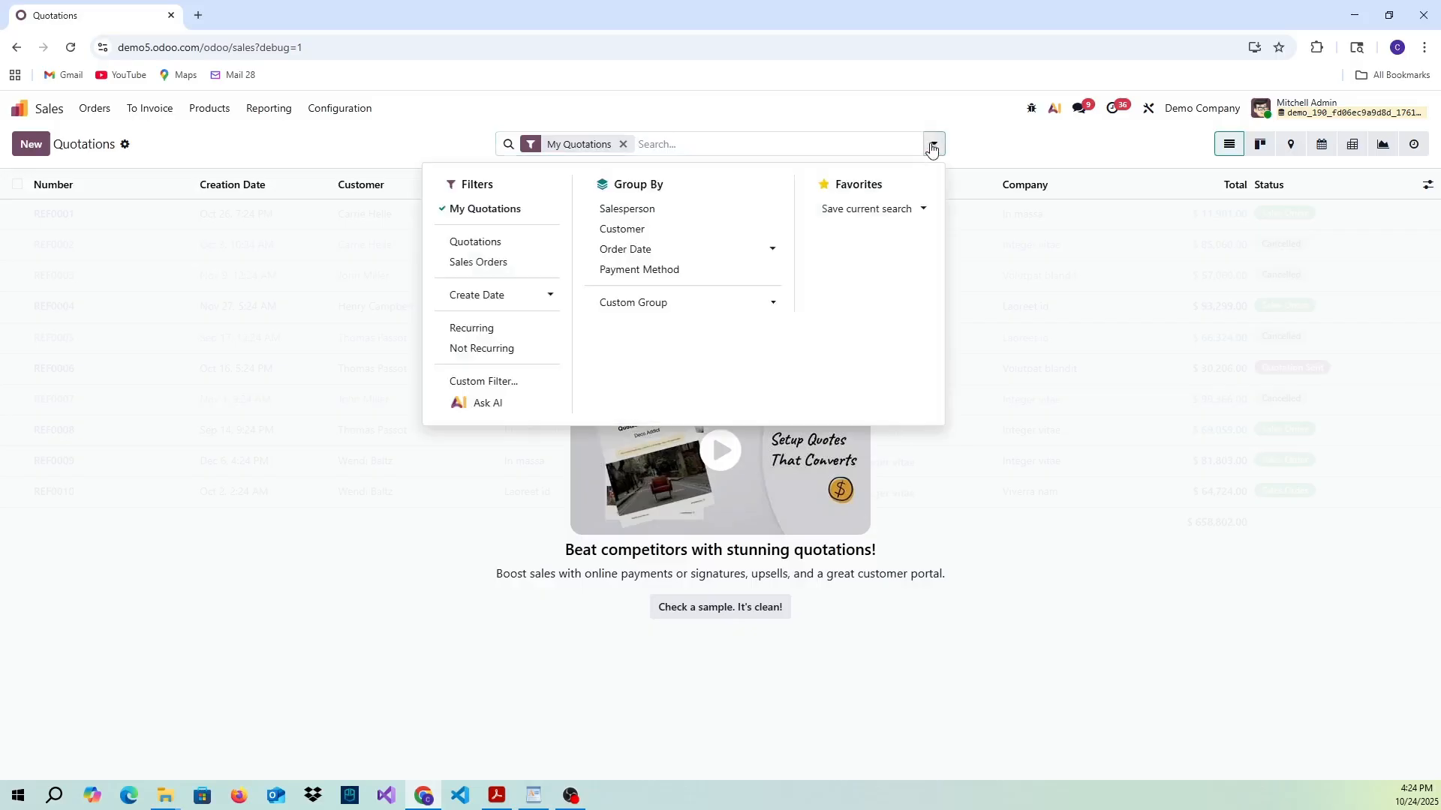
{"action": "left_click", "coordinate": [503, 382]}
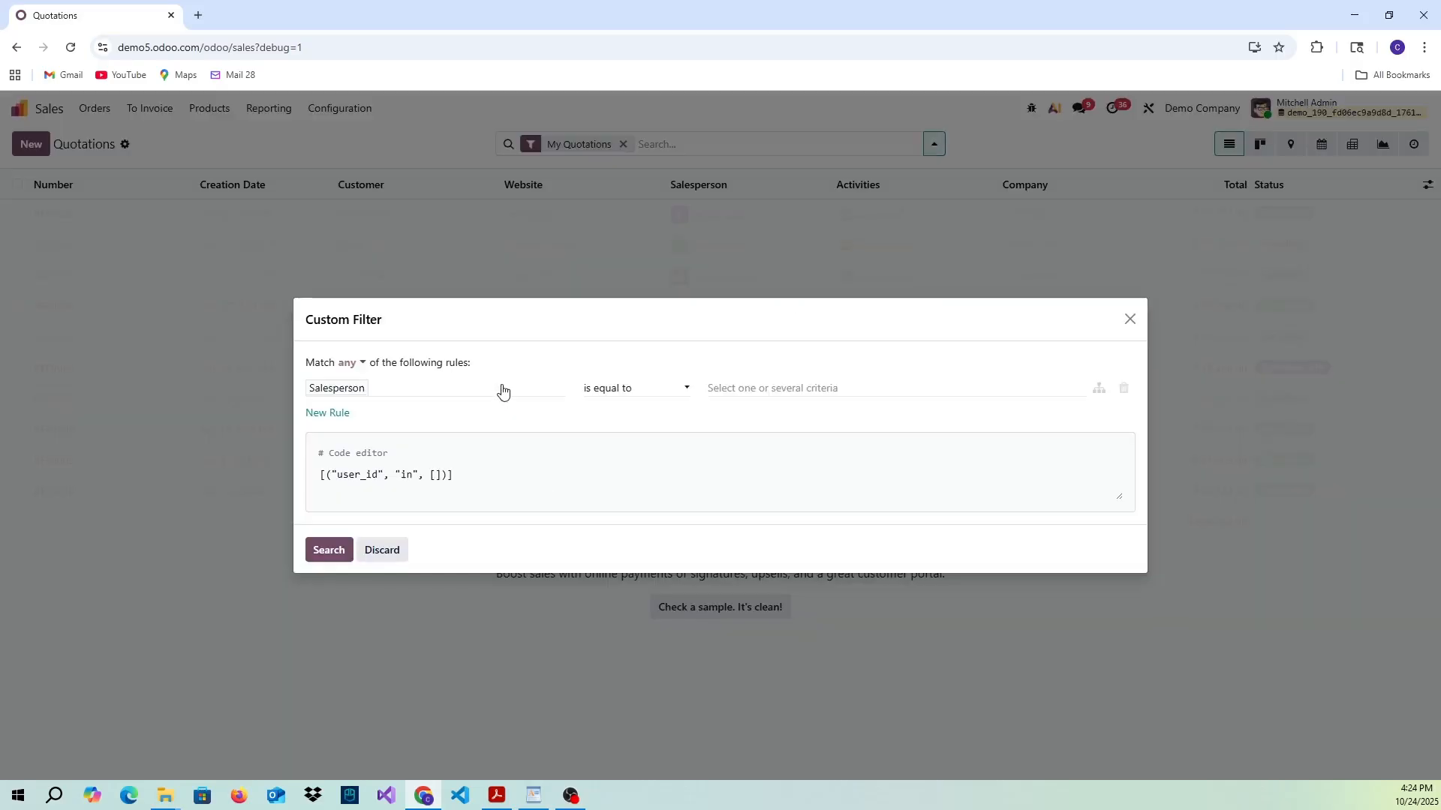
{"action": "left_click", "coordinate": [442, 388]}
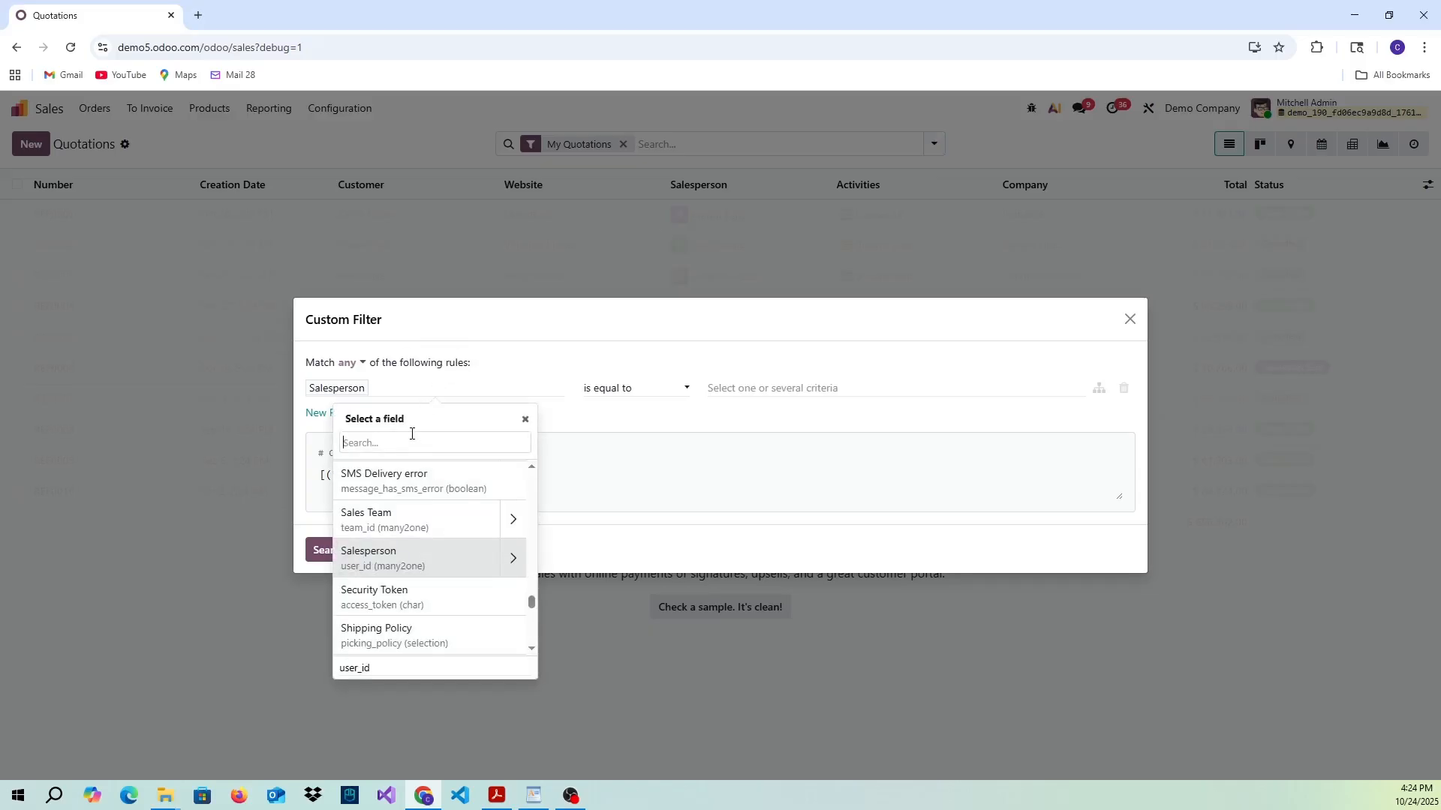
{"action": "type", "text": "ative"}
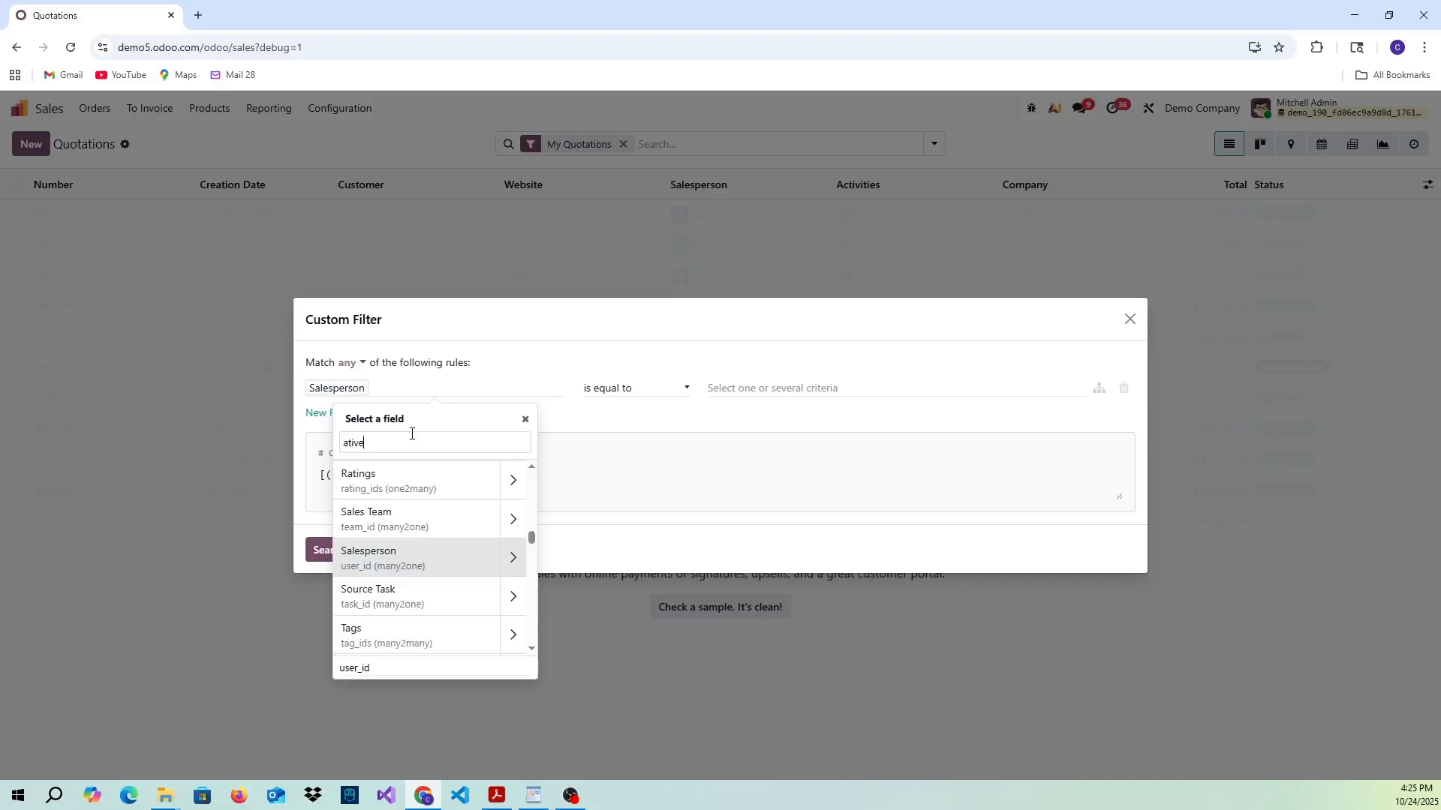
{"action": "left_click", "coordinate": [419, 477]}
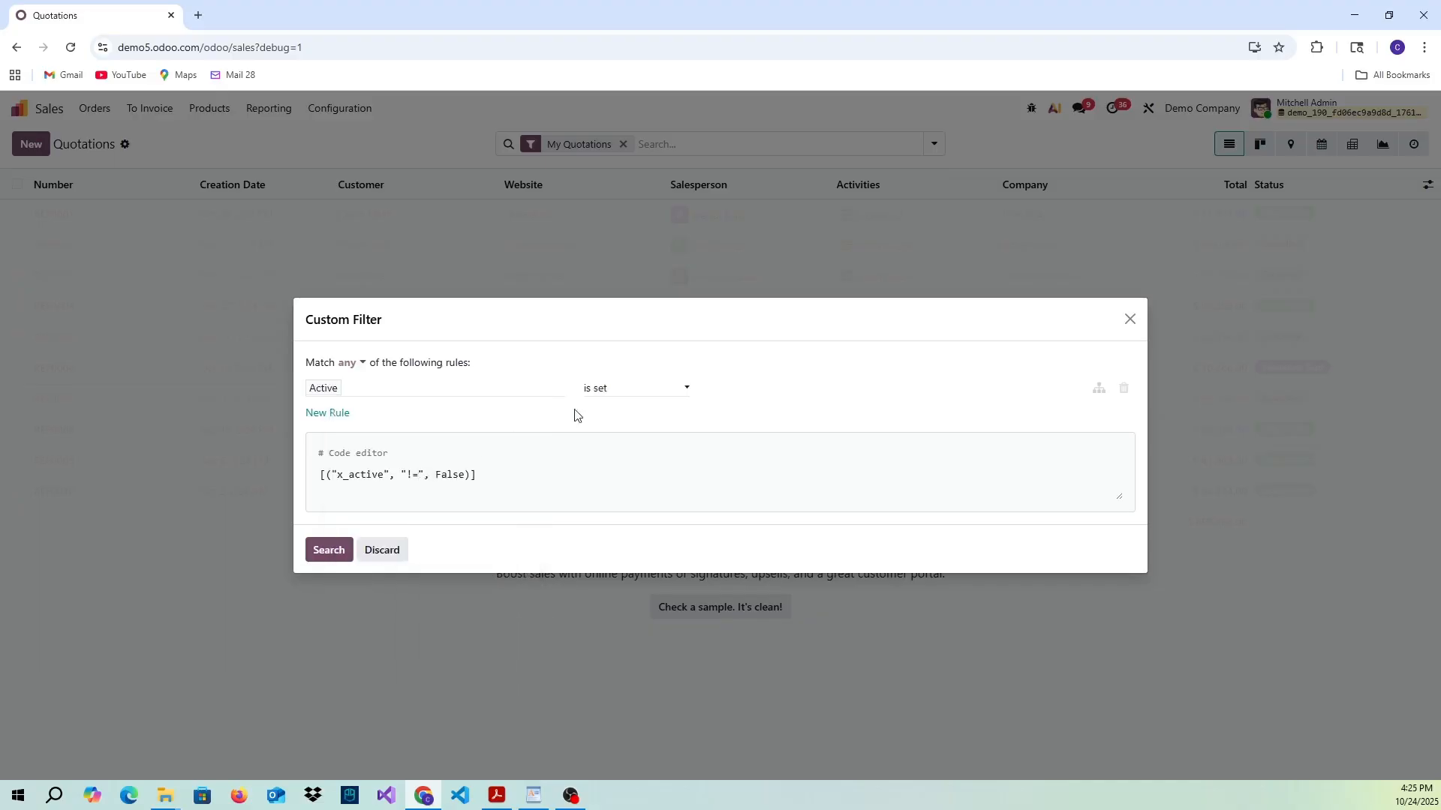
{"action": "left_click", "coordinate": [635, 392]}
{"action": "left_click", "coordinate": [619, 426]}
{"action": "left_click", "coordinate": [327, 551]}
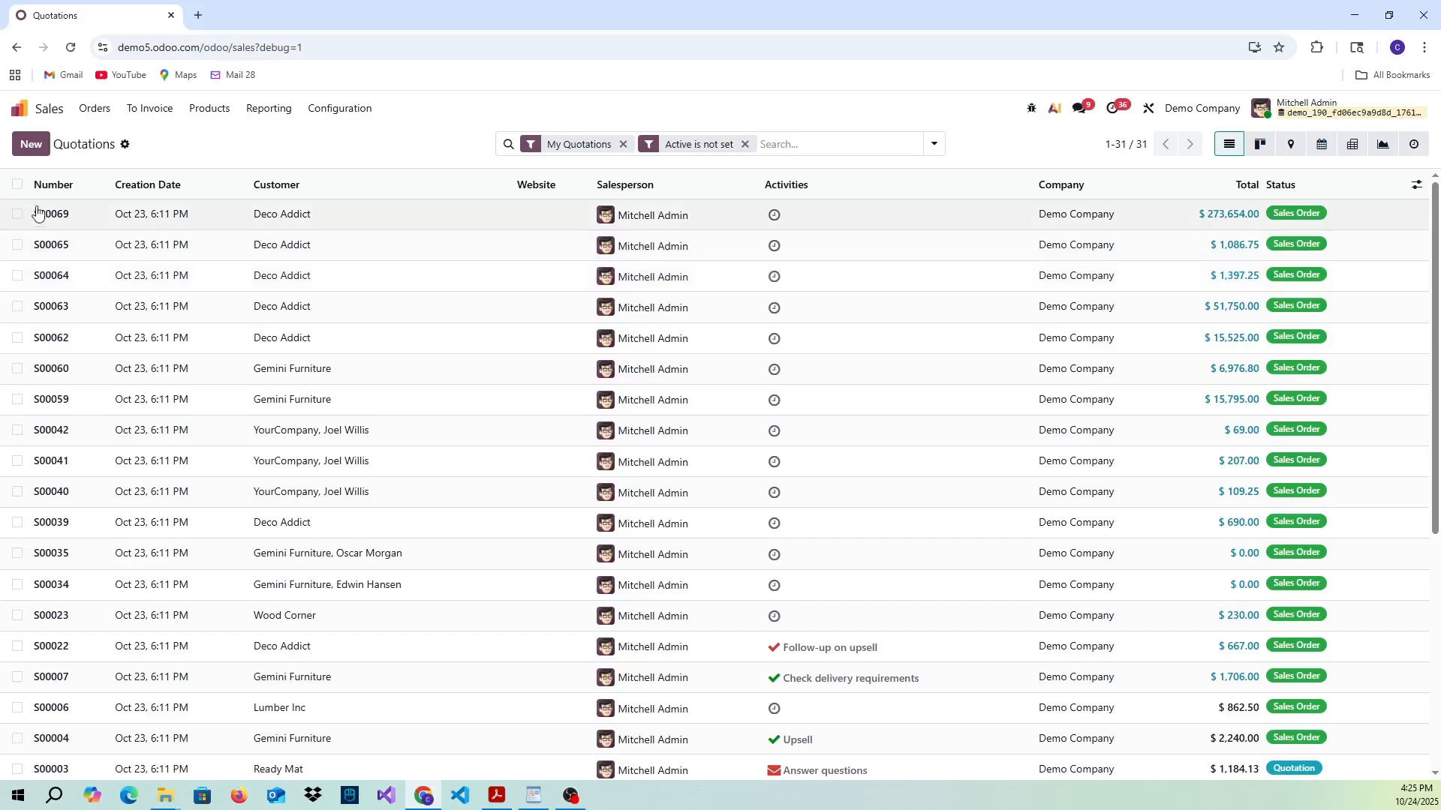
- Run the "Change Active to True in Sales" action on all filtered quotations, clear the "Active is not set" filter and reopen Sales
{"action": "left_click", "coordinate": [17, 186]}
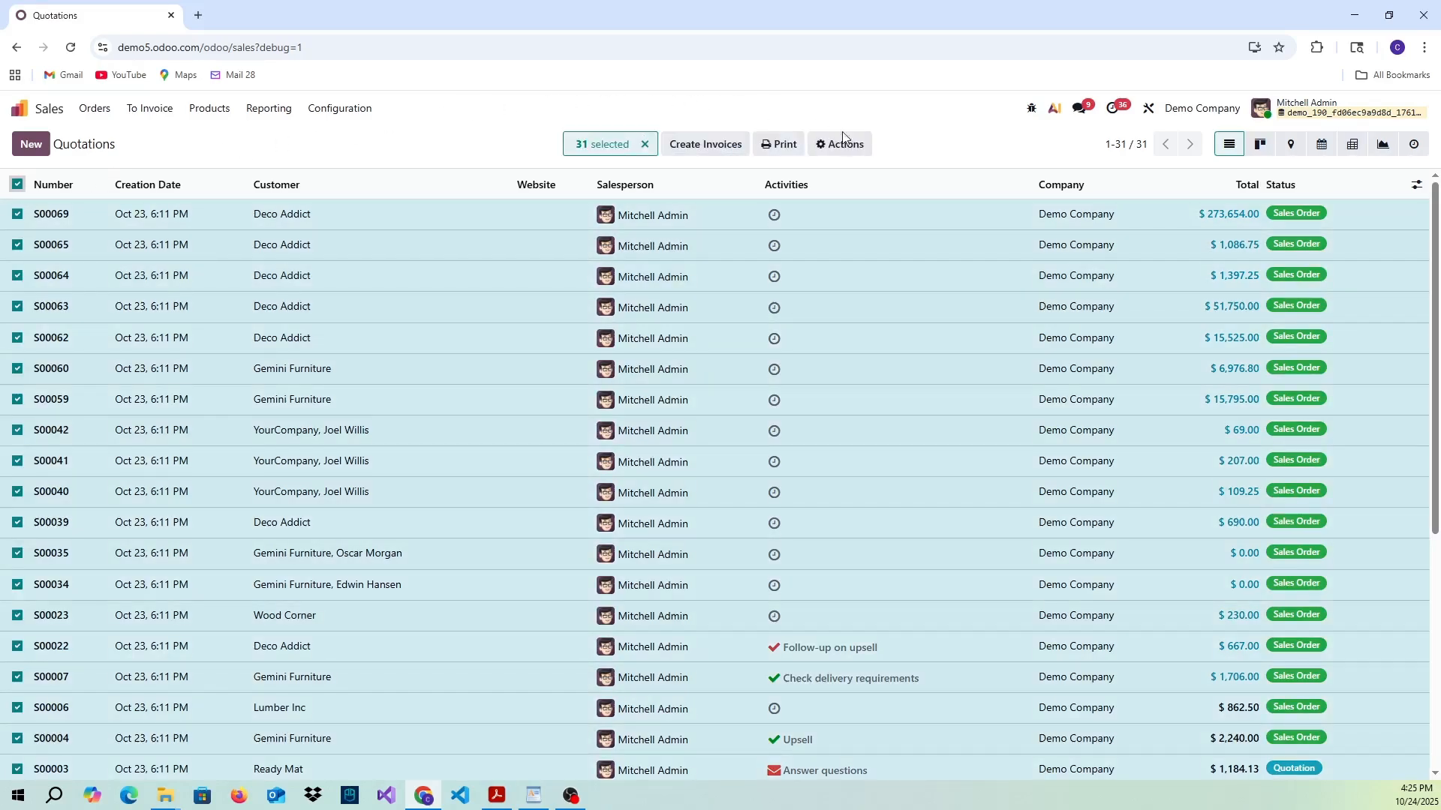
{"action": "left_click", "coordinate": [853, 160]}
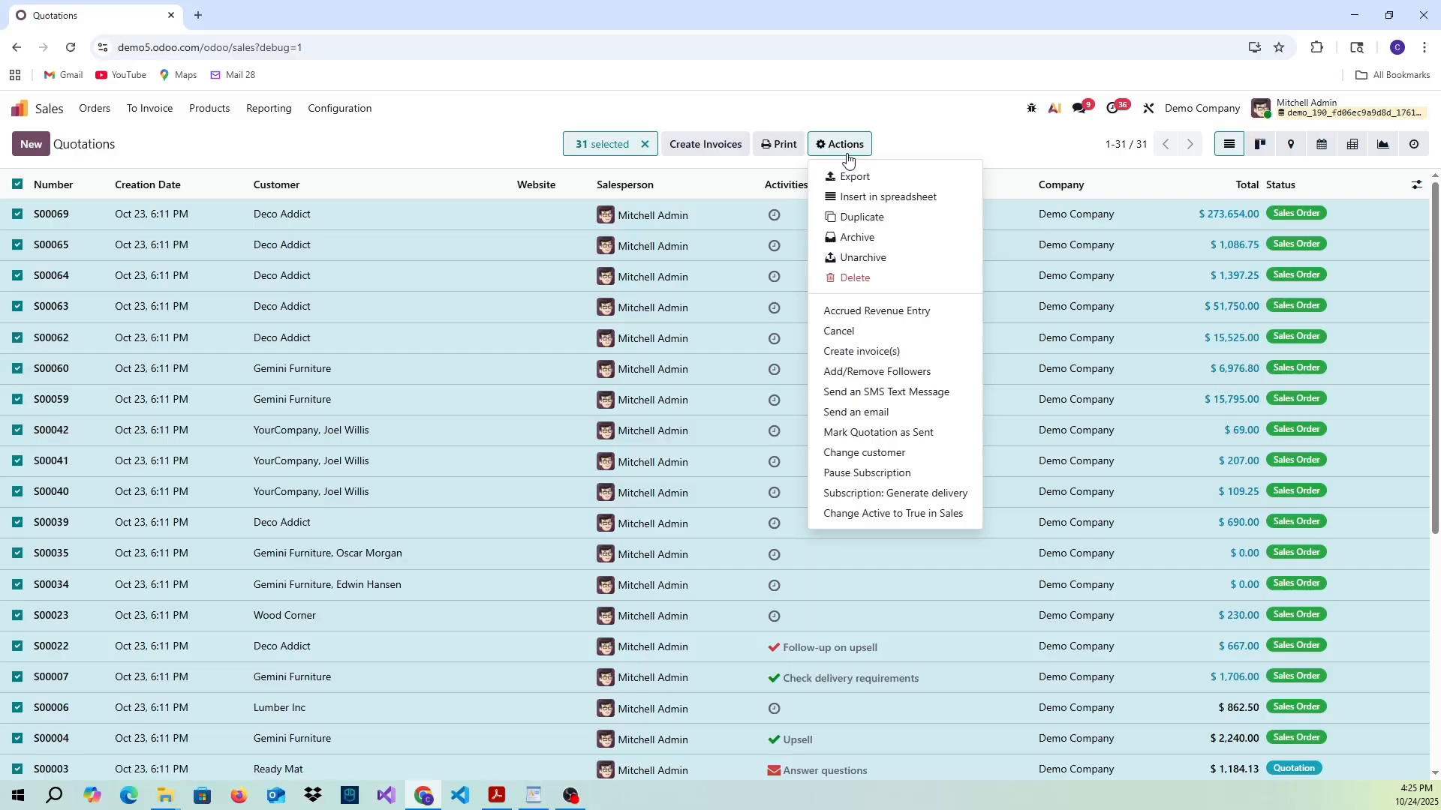
{"action": "left_click", "coordinate": [936, 518]}
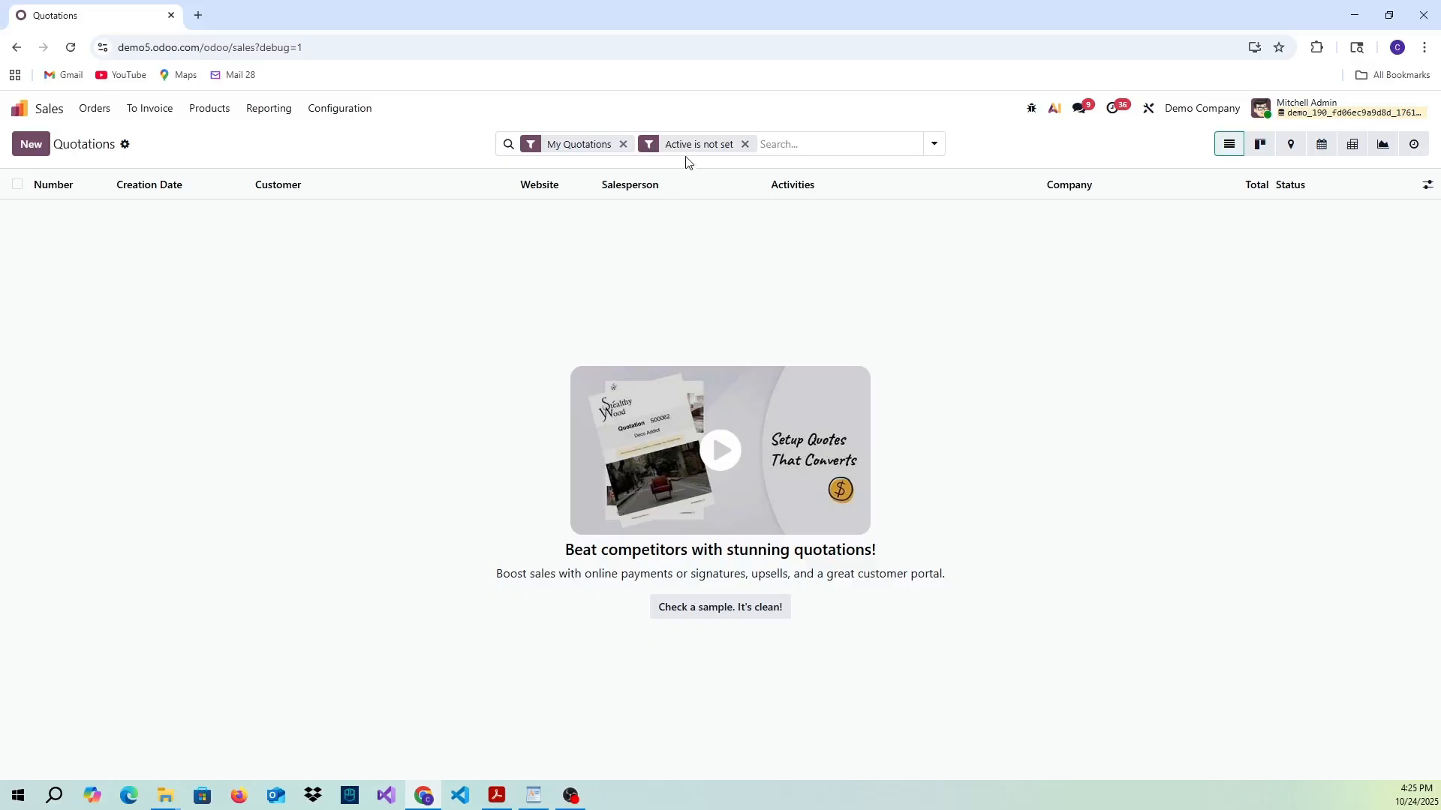
{"action": "left_click", "coordinate": [745, 144]}
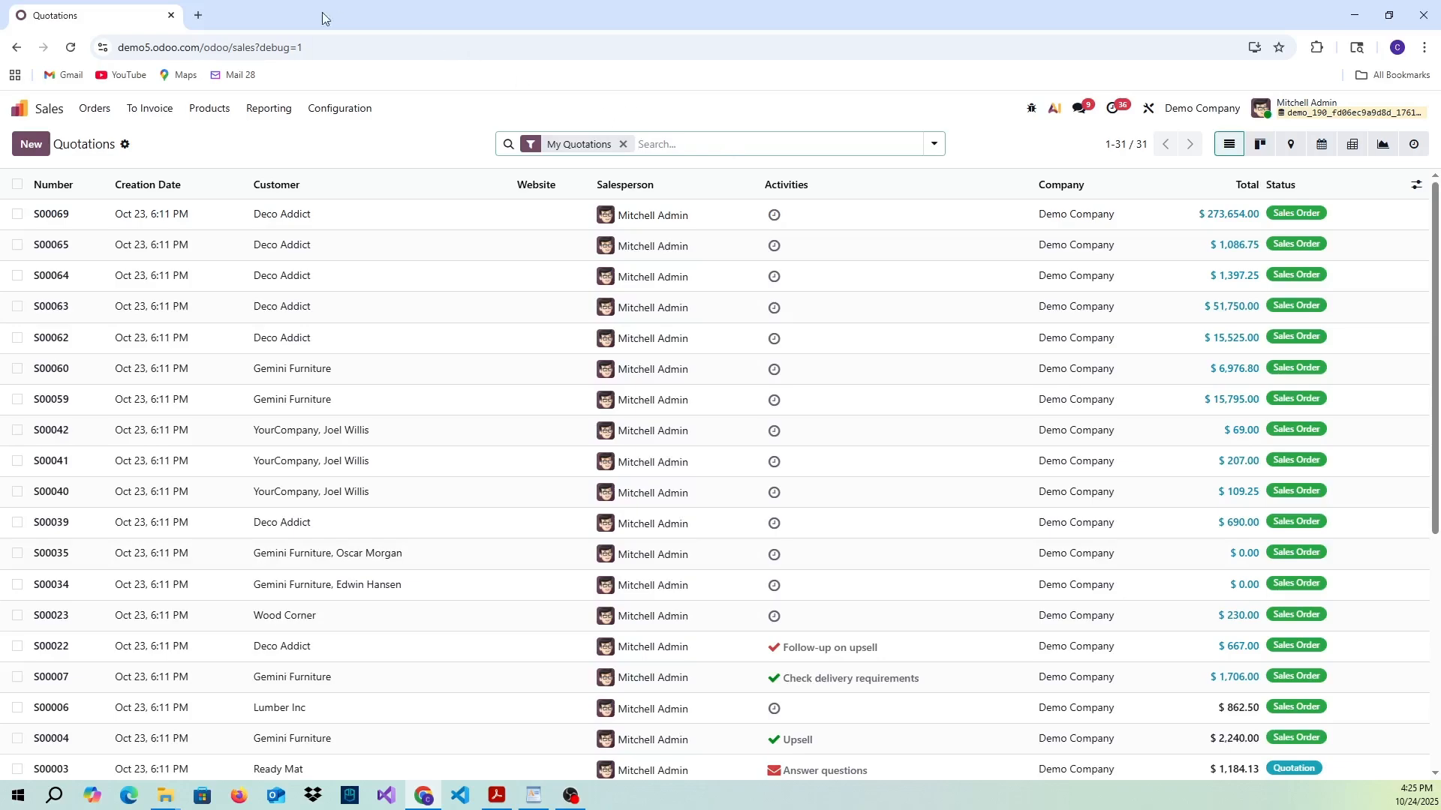
{"action": "left_click", "coordinate": [21, 113]}
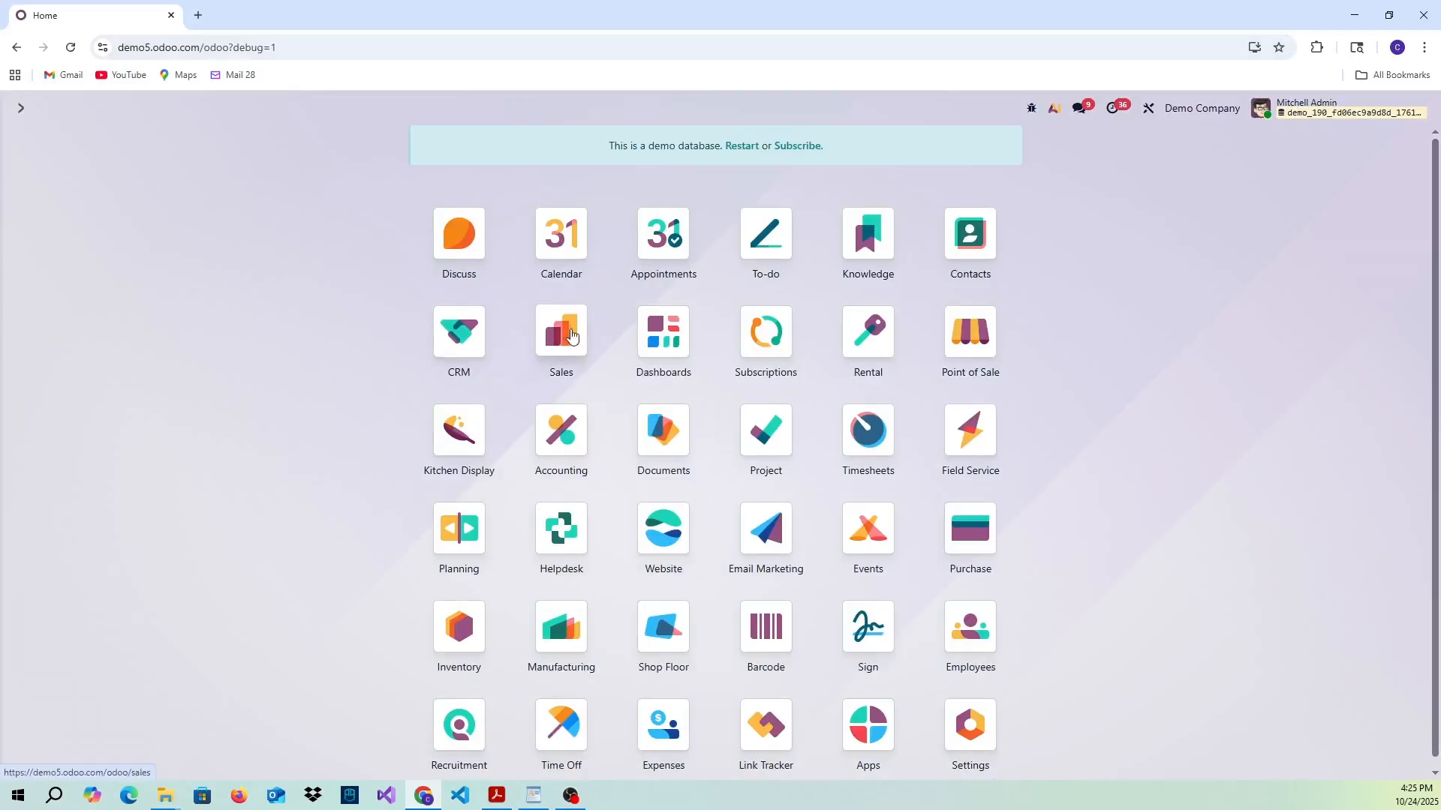
{"action": "left_click", "coordinate": [572, 335]}
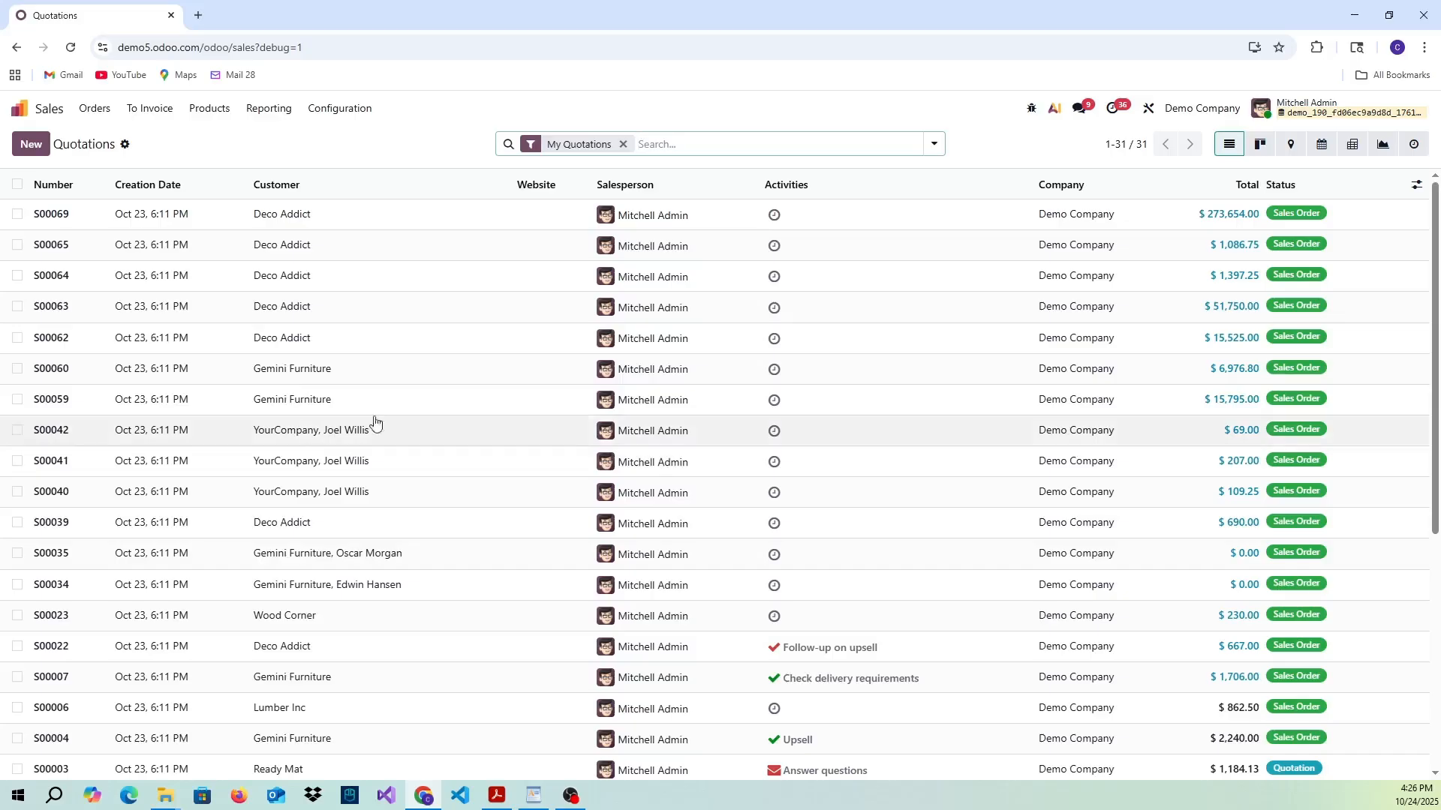
- Create and save a new quotation with a customer selected and the product Cabinet with Doors on its order line
{"action": "left_click", "coordinate": [35, 153]}
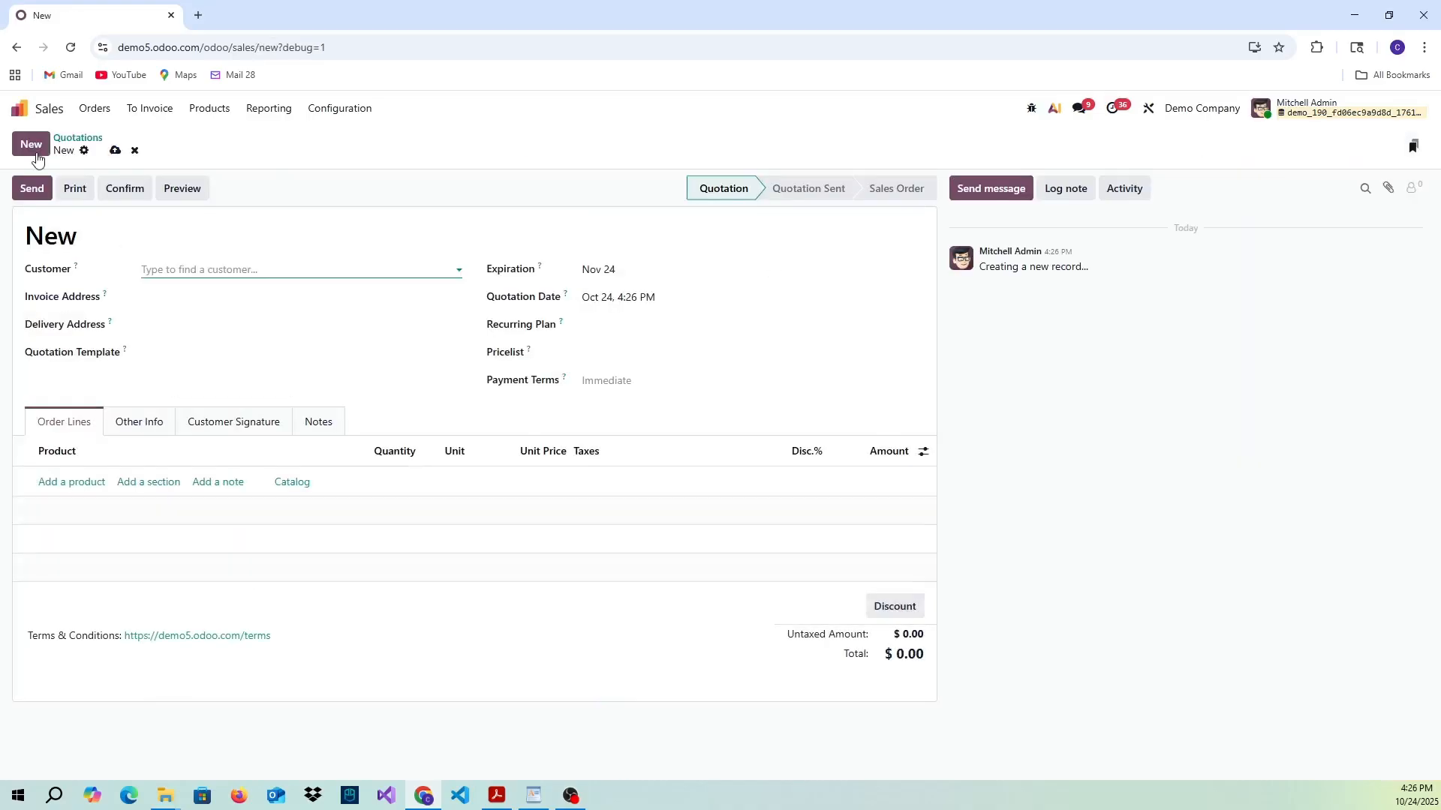
{"action": "left_click", "coordinate": [193, 272]}
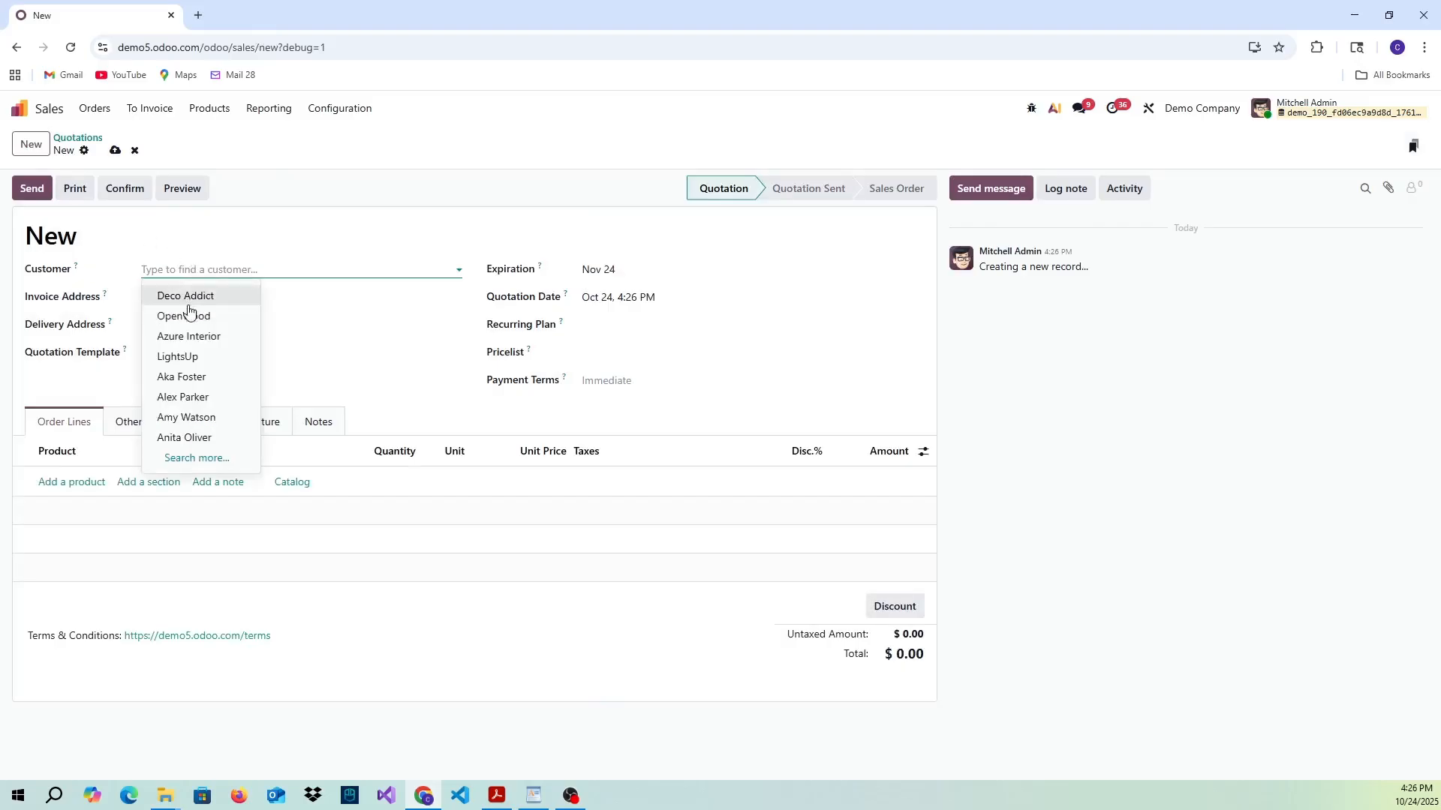
{"action": "left_click", "coordinate": [193, 379]}
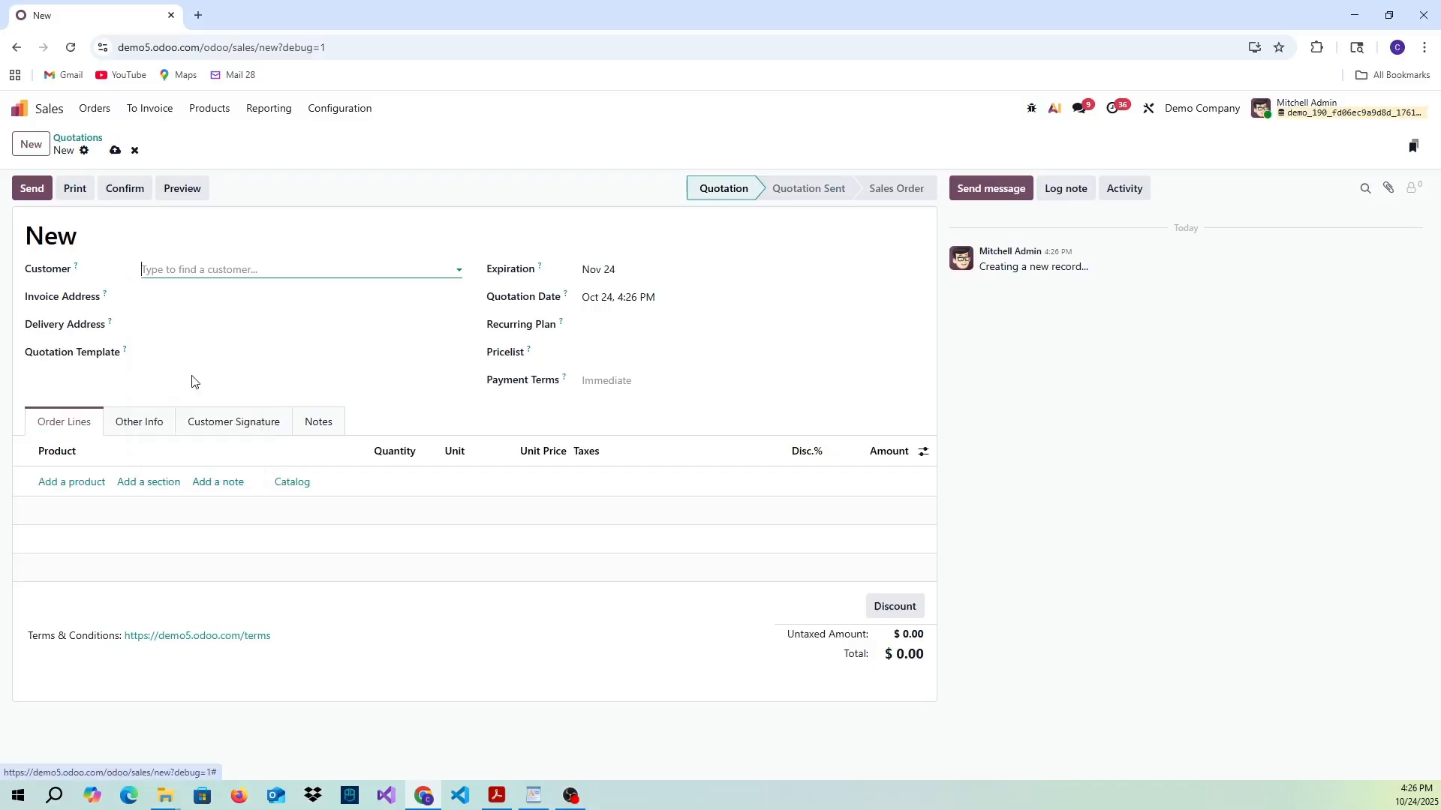
{"action": "left_click", "coordinate": [80, 487]}
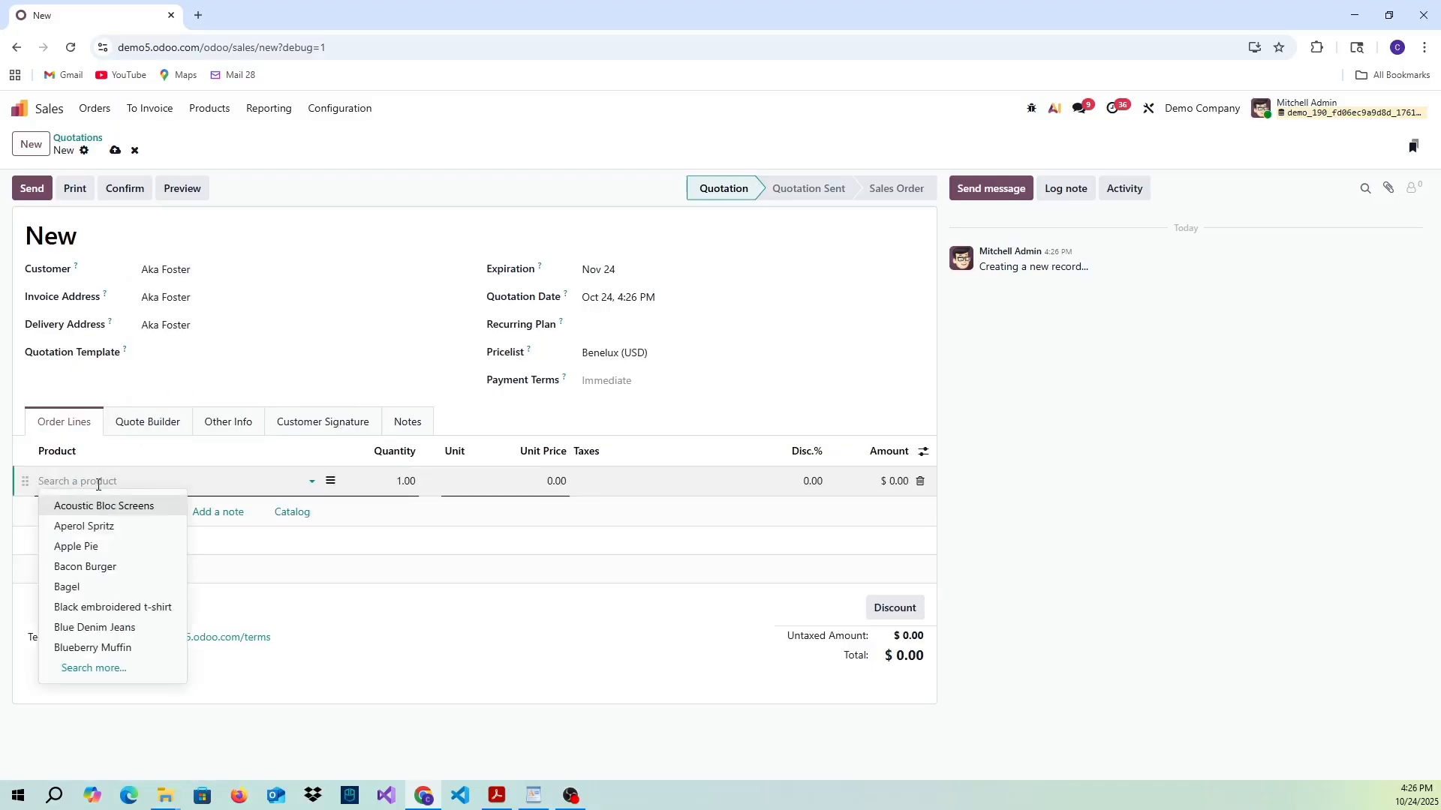
{"action": "type", "text": "cabi"}
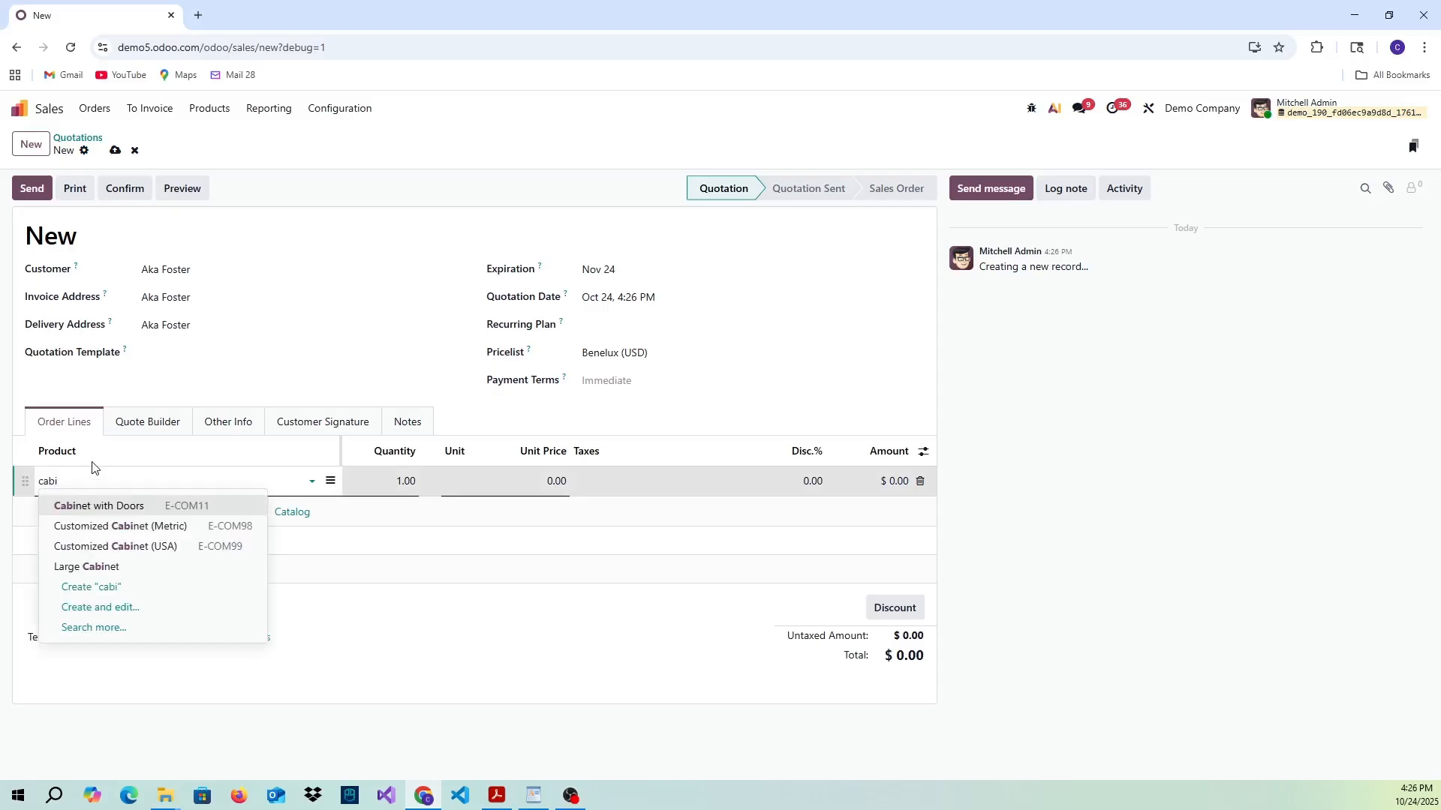
{"action": "left_click", "coordinate": [137, 506]}
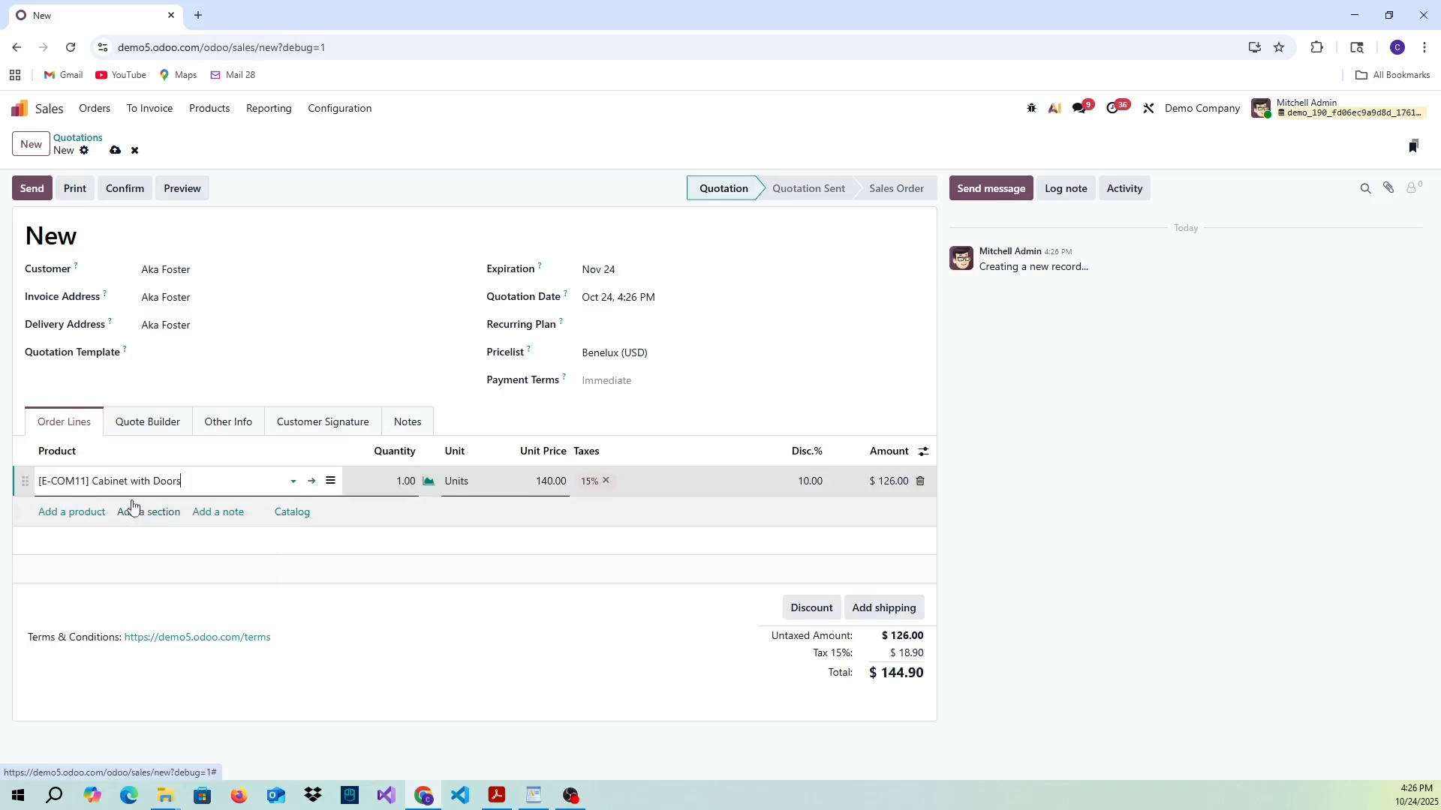
{"action": "left_click", "coordinate": [115, 151]}
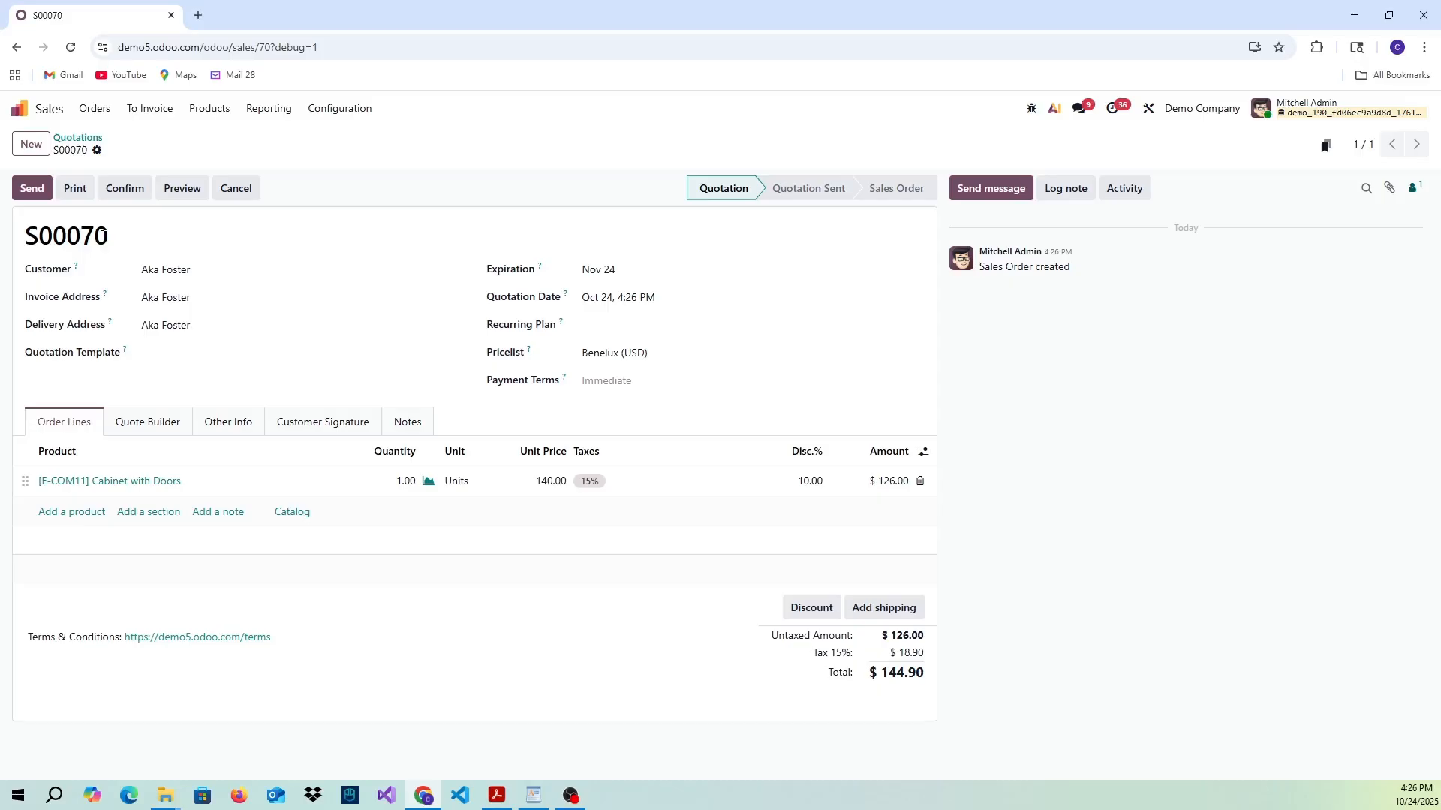
- Go back to the quotations list and search it with a custom filter where Active is not set
{"action": "left_click", "coordinate": [95, 143]}
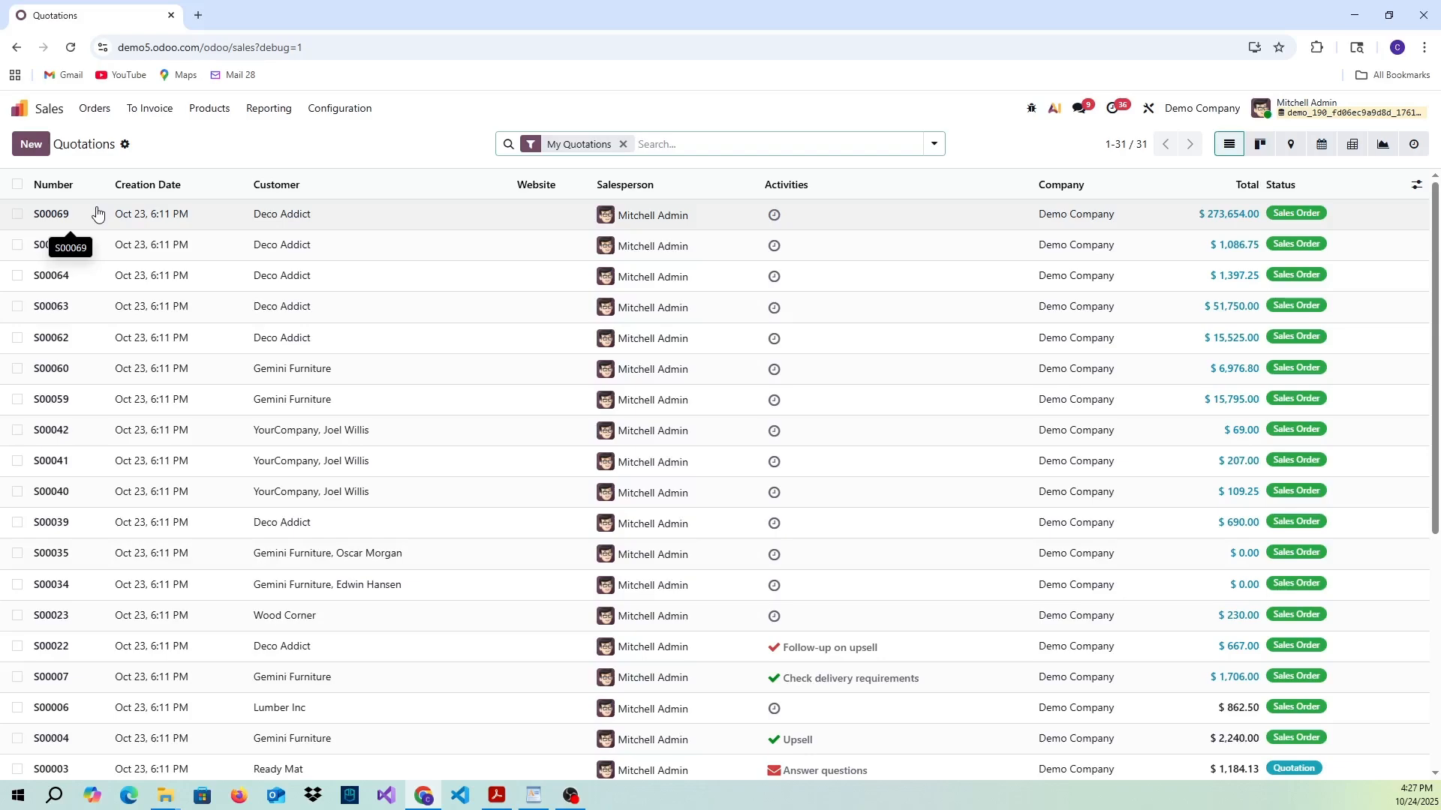
{"action": "left_click", "coordinate": [933, 144]}
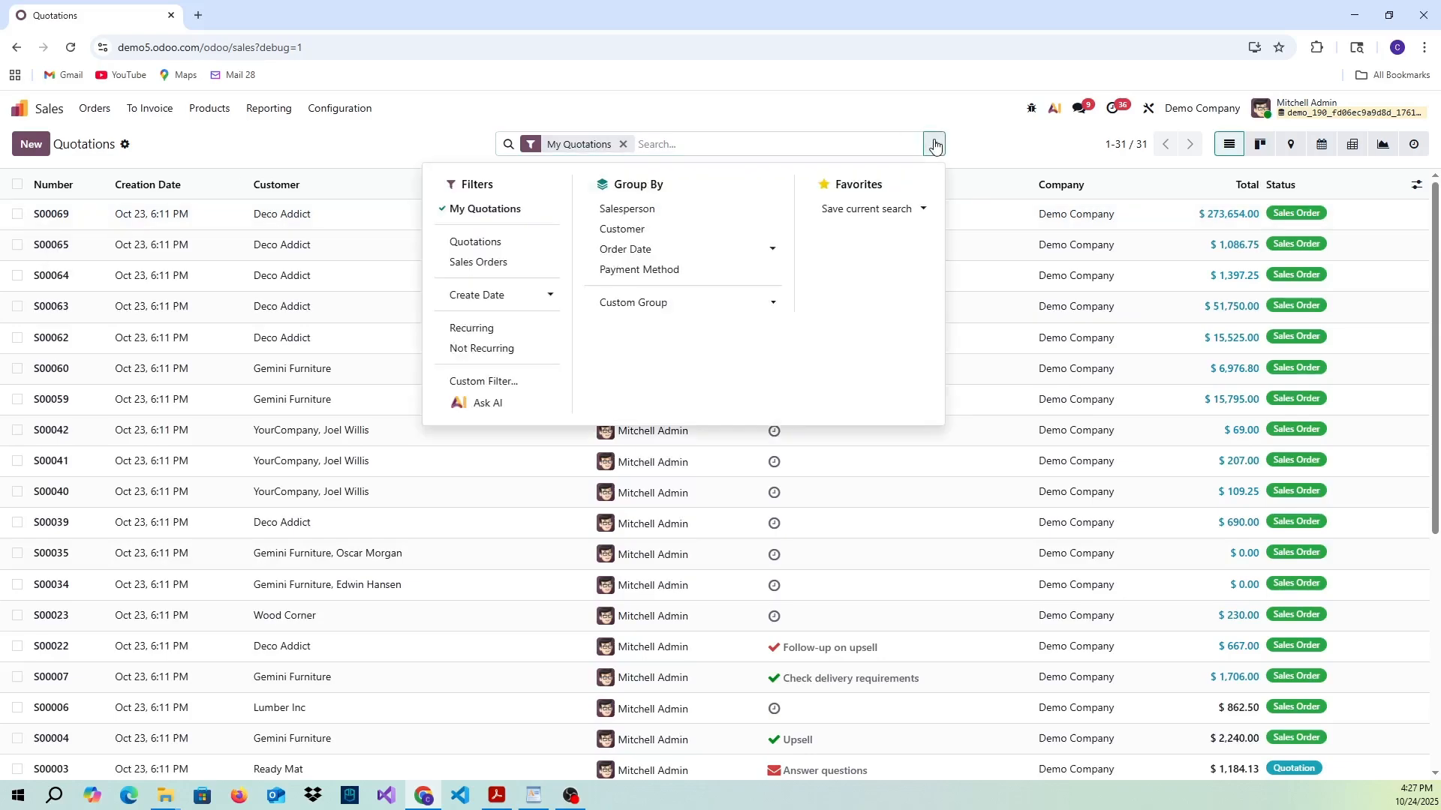
{"action": "left_click", "coordinate": [518, 381]}
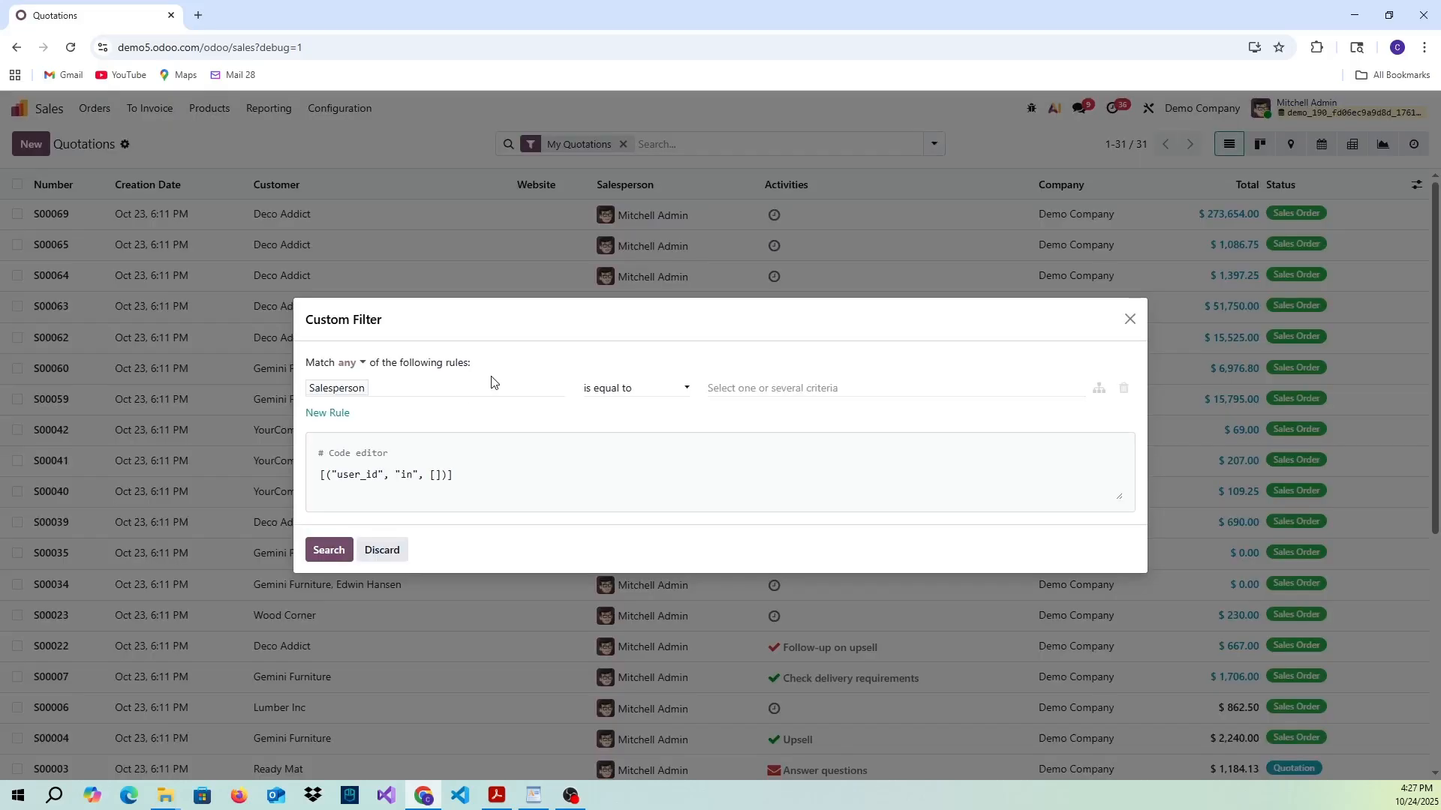
{"action": "left_click", "coordinate": [446, 396]}
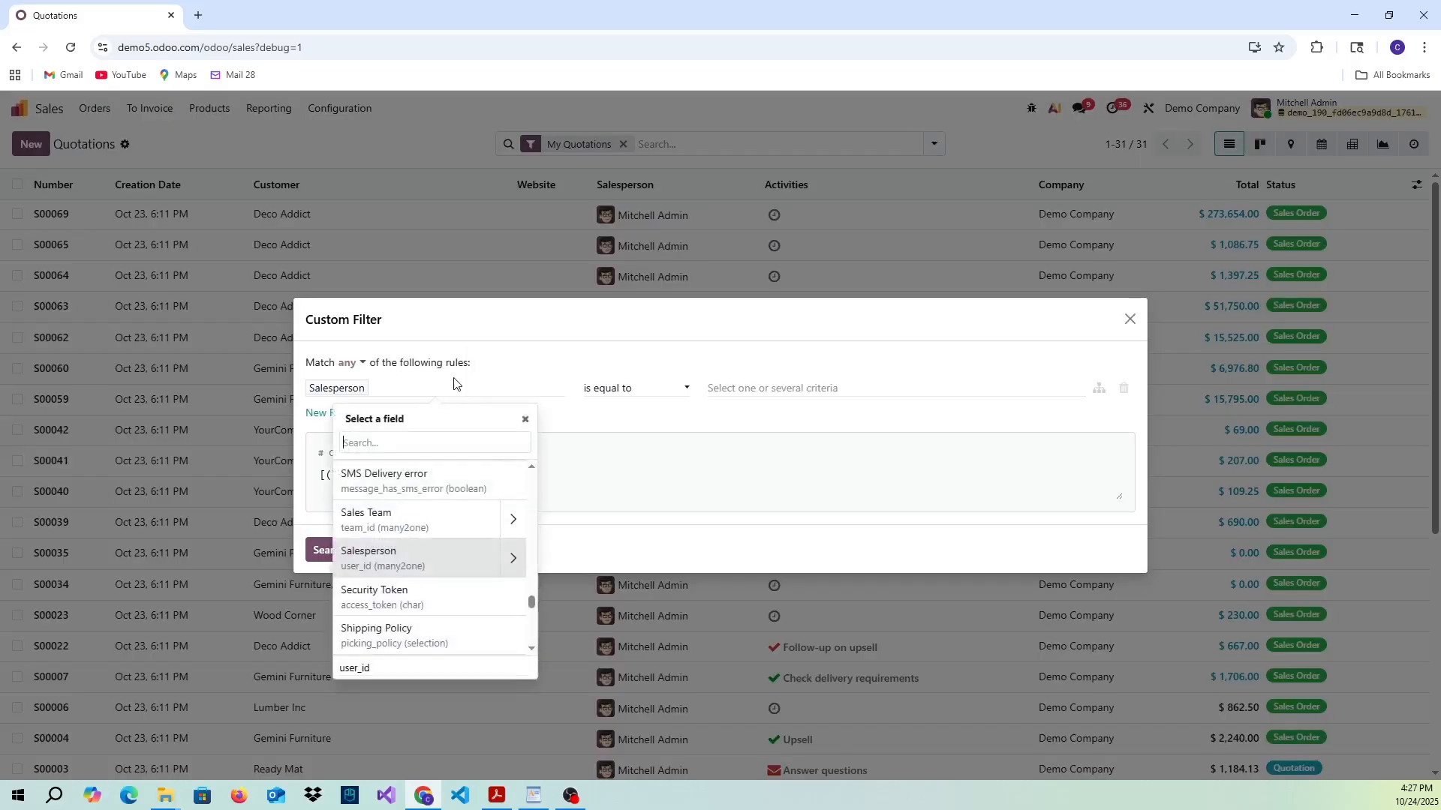
{"action": "type", "text": "active"}
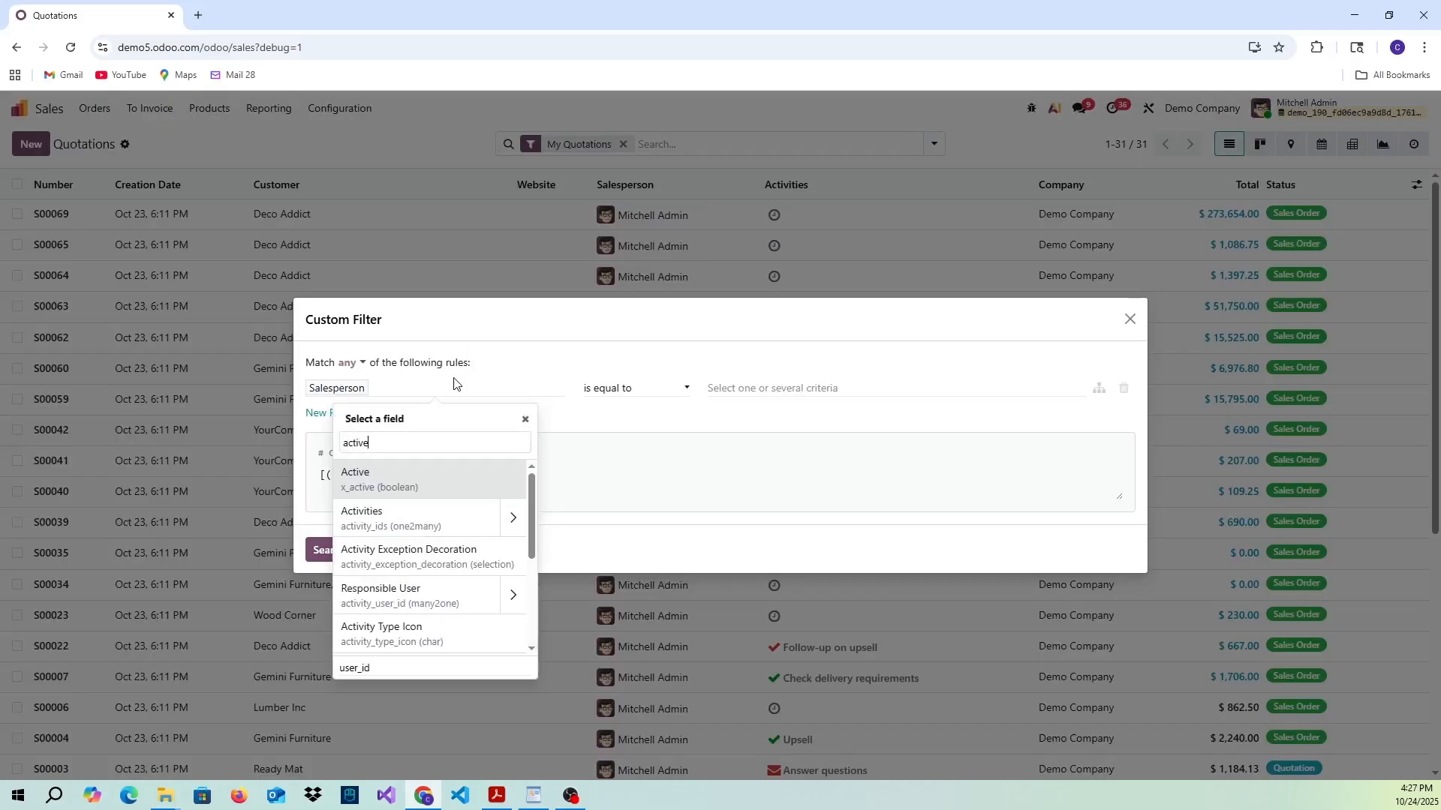
{"action": "left_click", "coordinate": [441, 487]}
{"action": "left_click", "coordinate": [636, 388]}
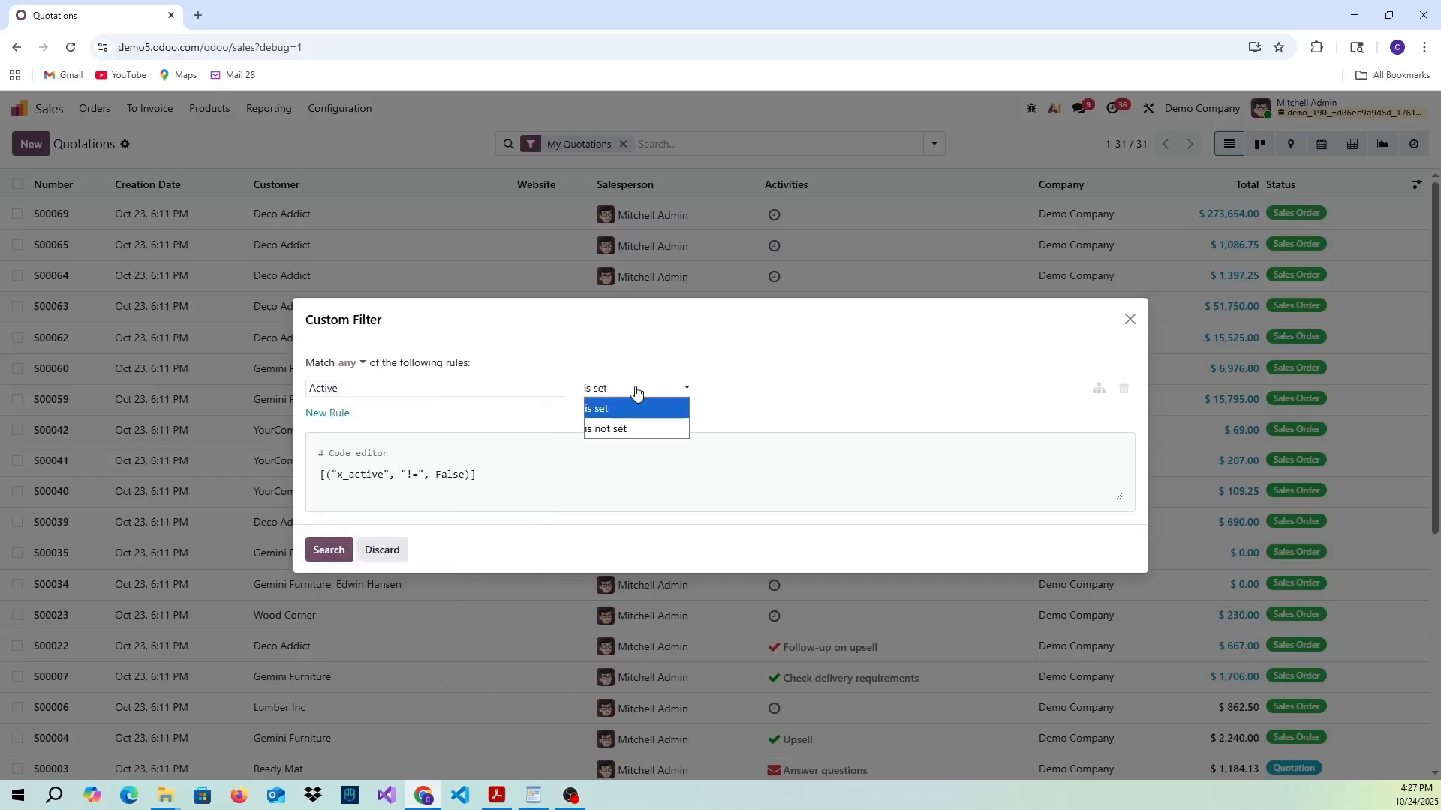
{"action": "left_click", "coordinate": [625, 423]}
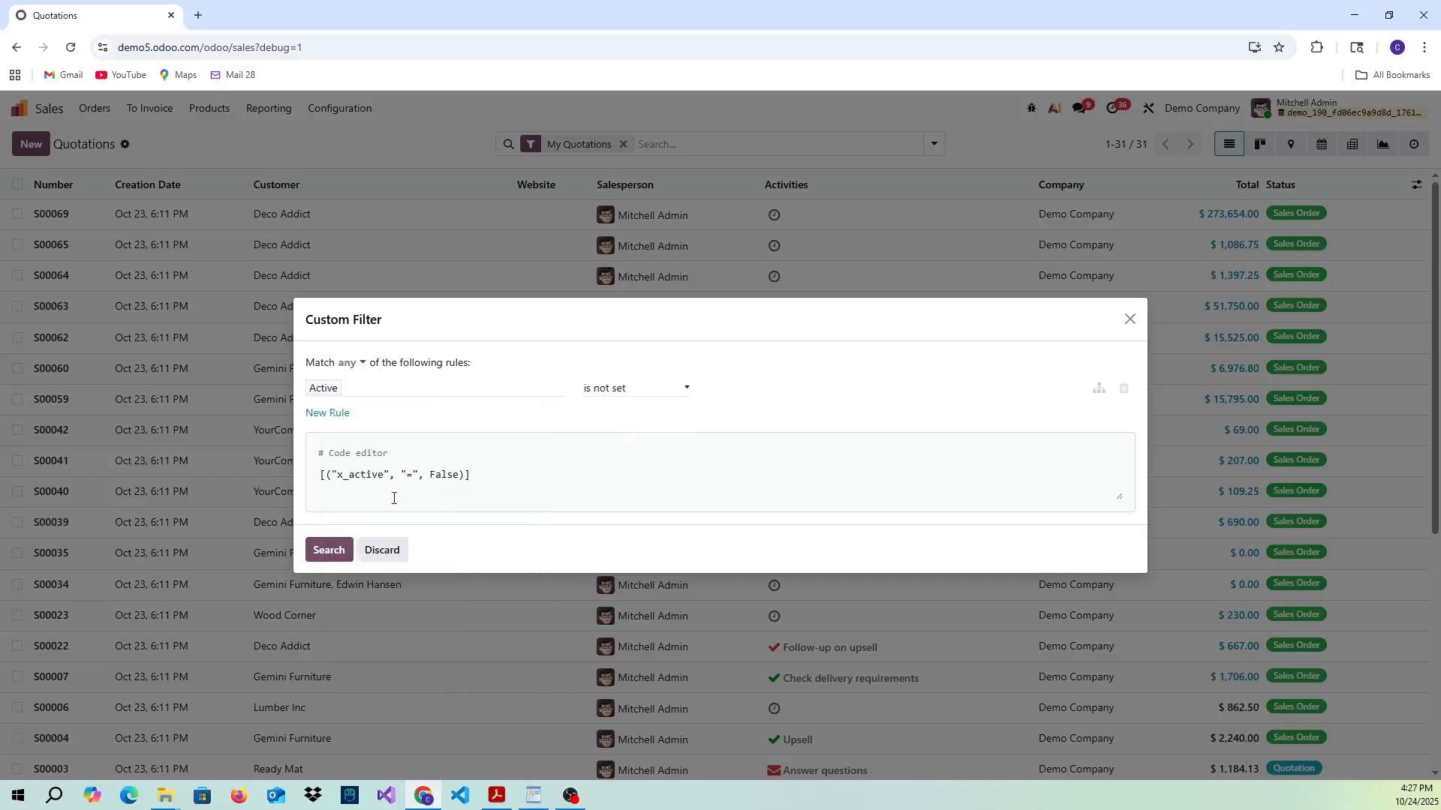
{"action": "left_click", "coordinate": [329, 550]}
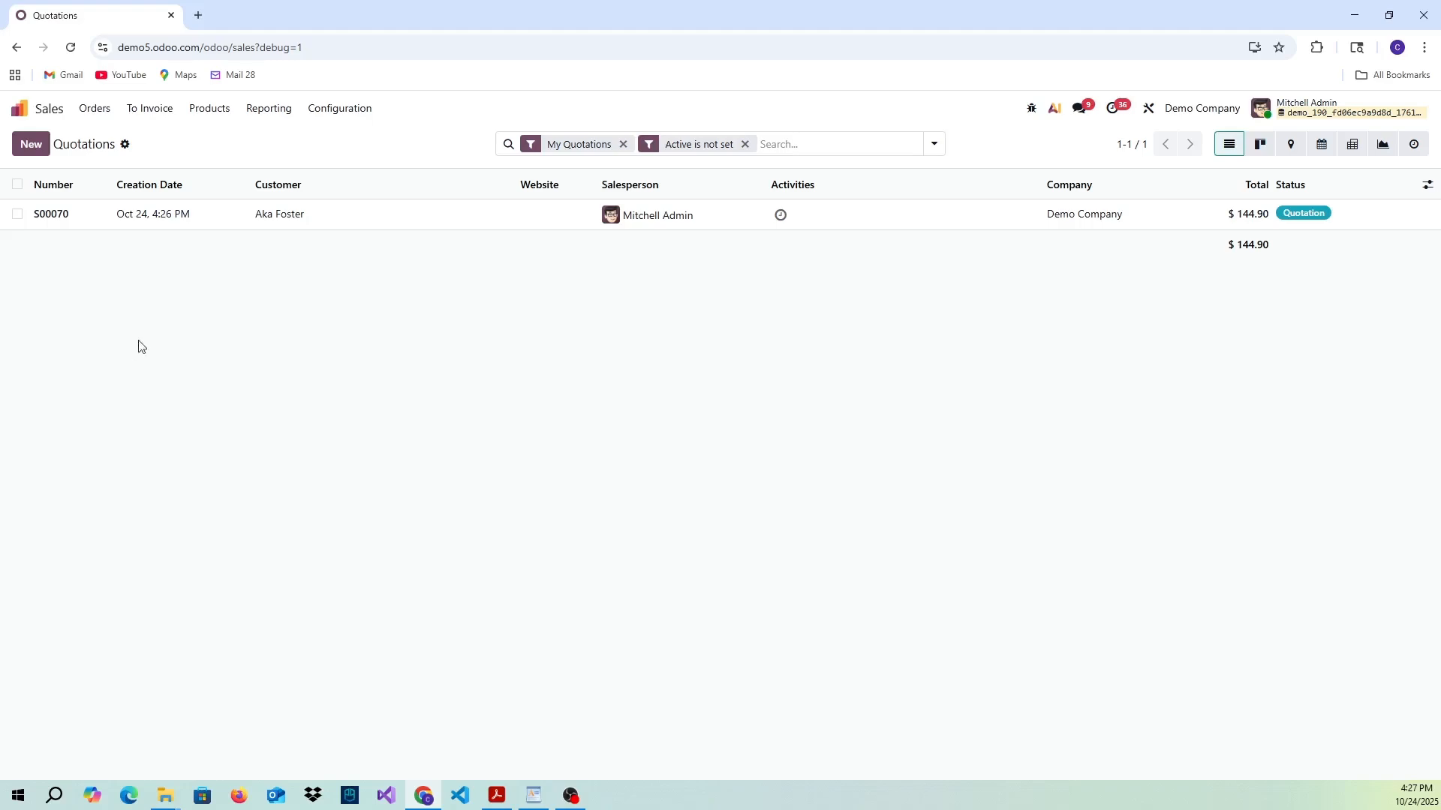
- Open the User-defined Defaults in the technical settings and start a new record
{"action": "left_click", "coordinate": [21, 110]}
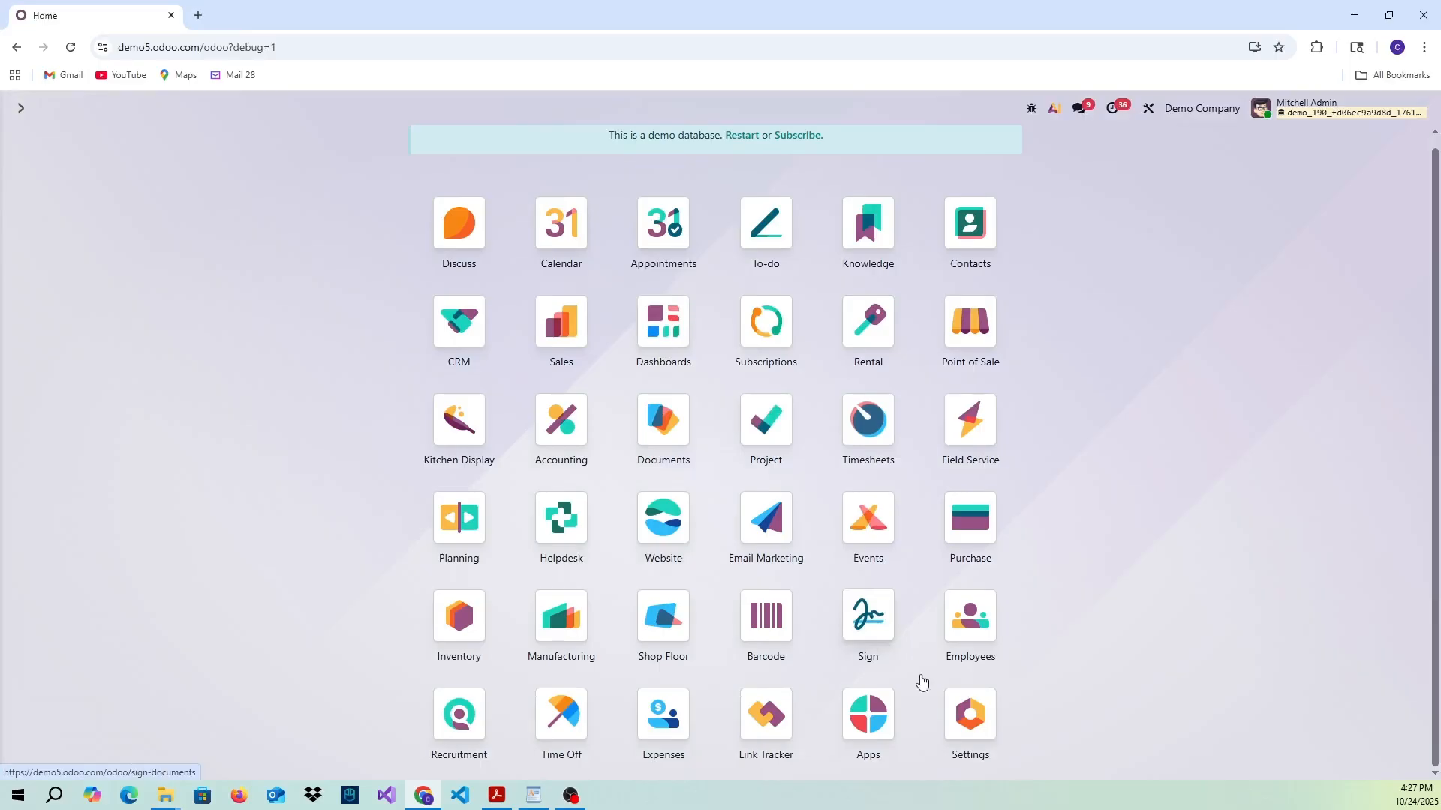
{"action": "left_click", "coordinate": [968, 709]}
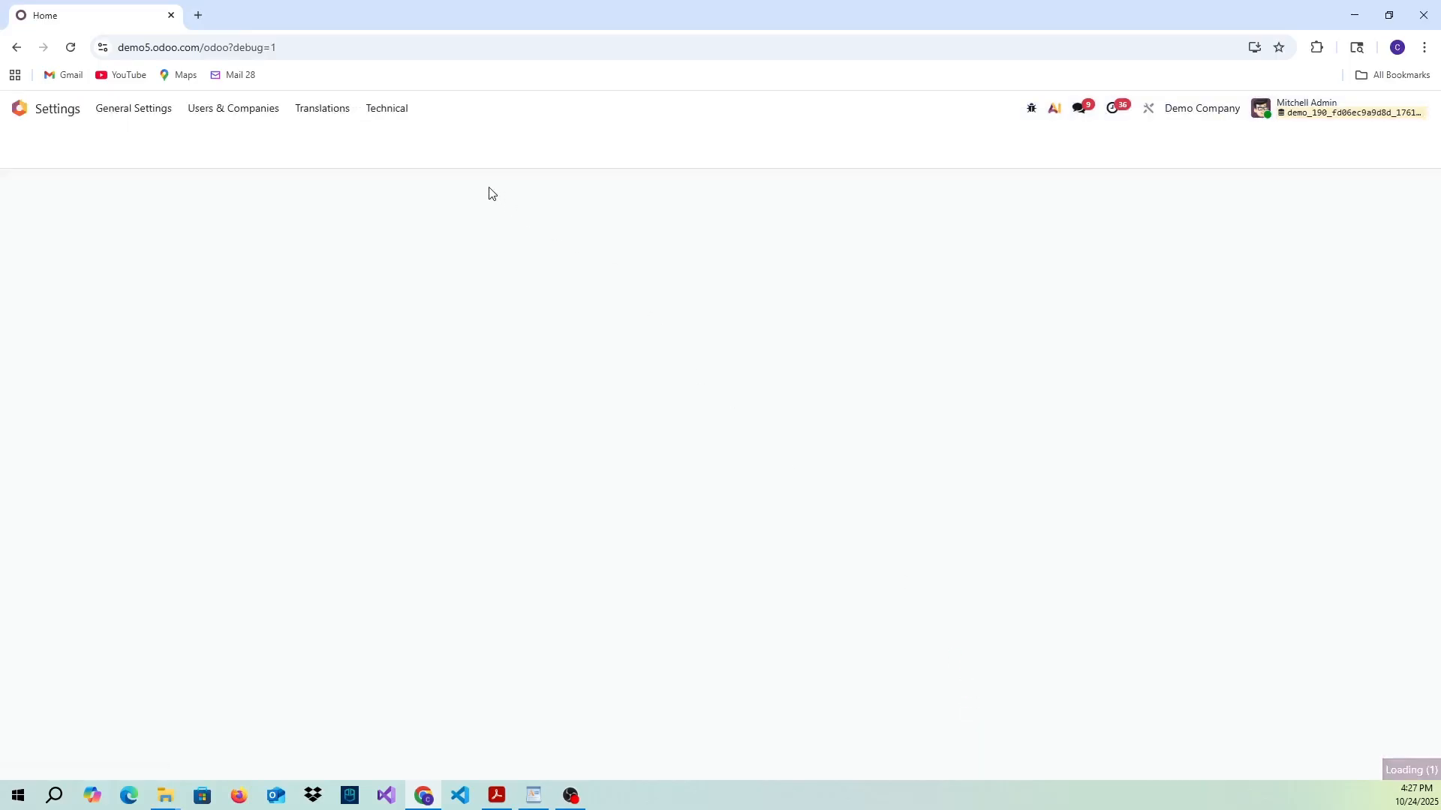
{"action": "left_click", "coordinate": [388, 110]}
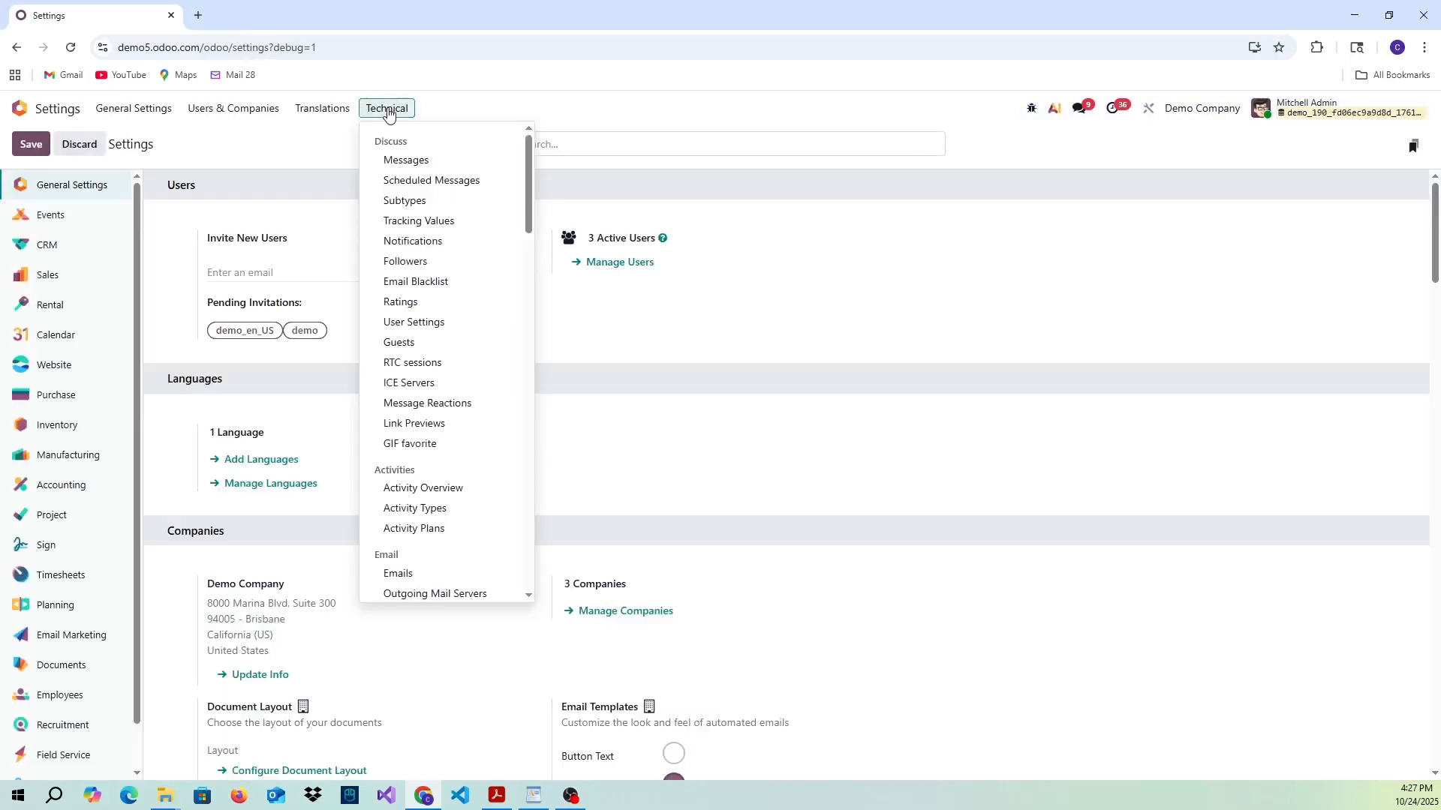
{"action": "scroll", "coordinate": [430, 270], "scroll_direction": "down", "scroll_amount": 1}
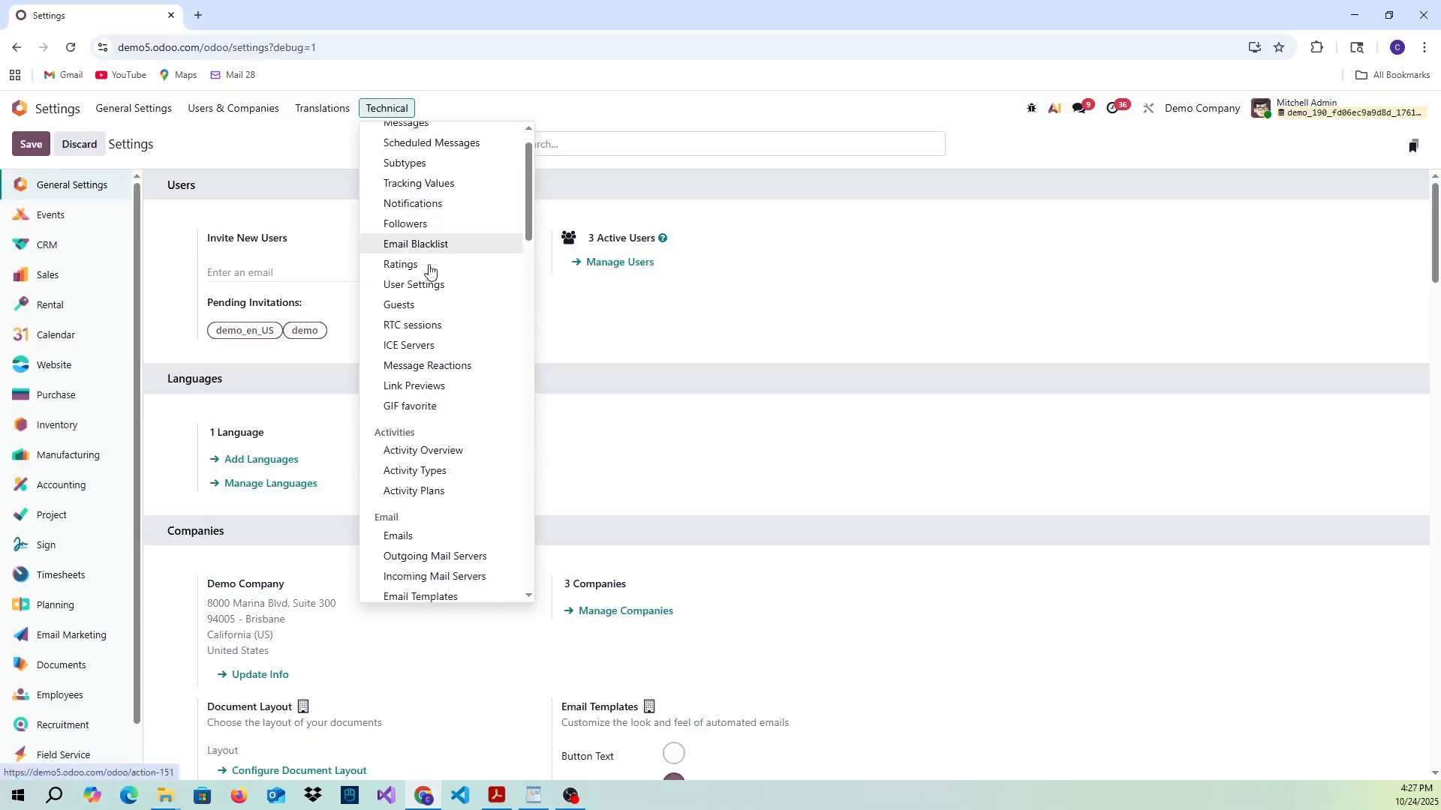
{"action": "scroll", "coordinate": [430, 270], "scroll_direction": "down", "scroll_amount": 7}
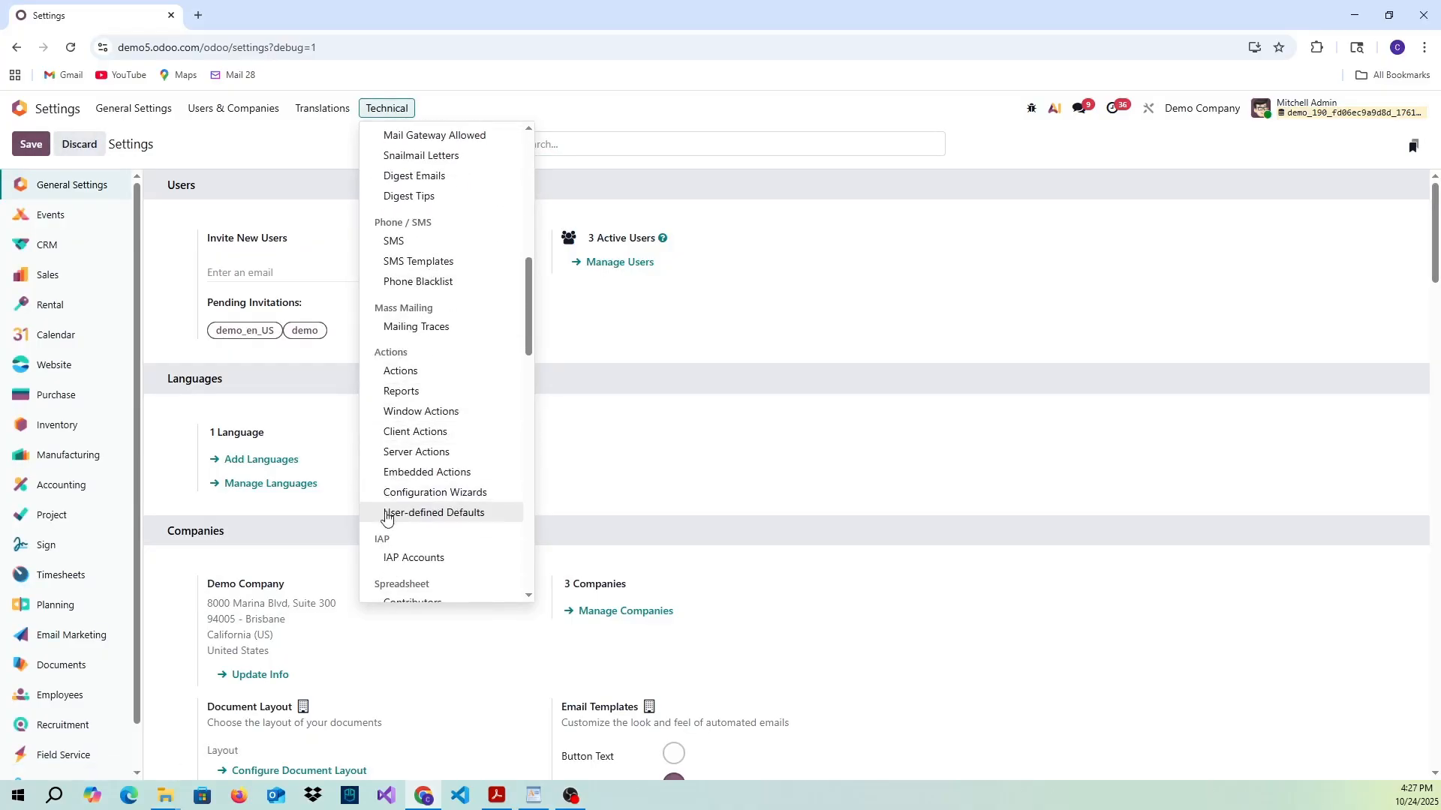
{"action": "left_click", "coordinate": [455, 518]}
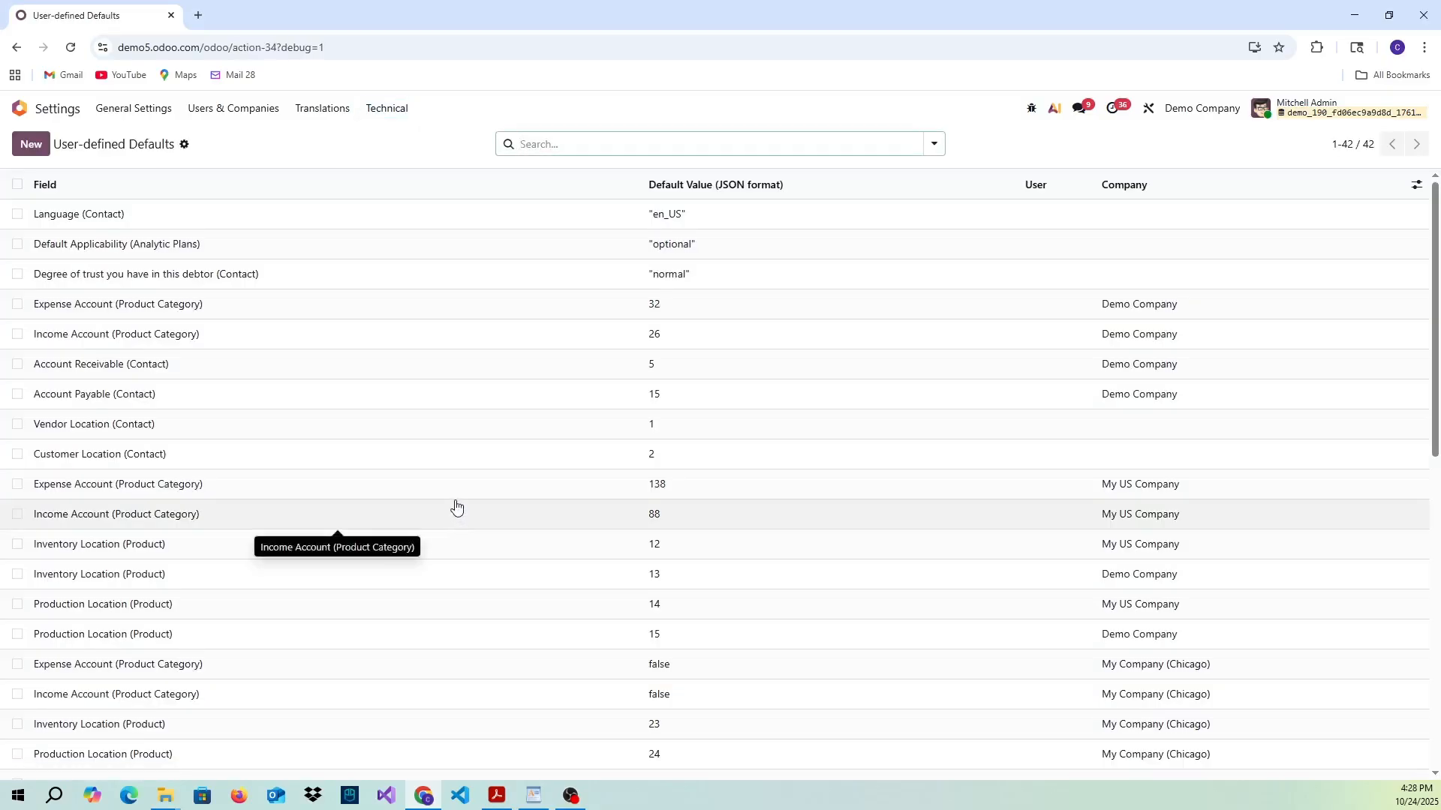
{"action": "left_click", "coordinate": [23, 150]}
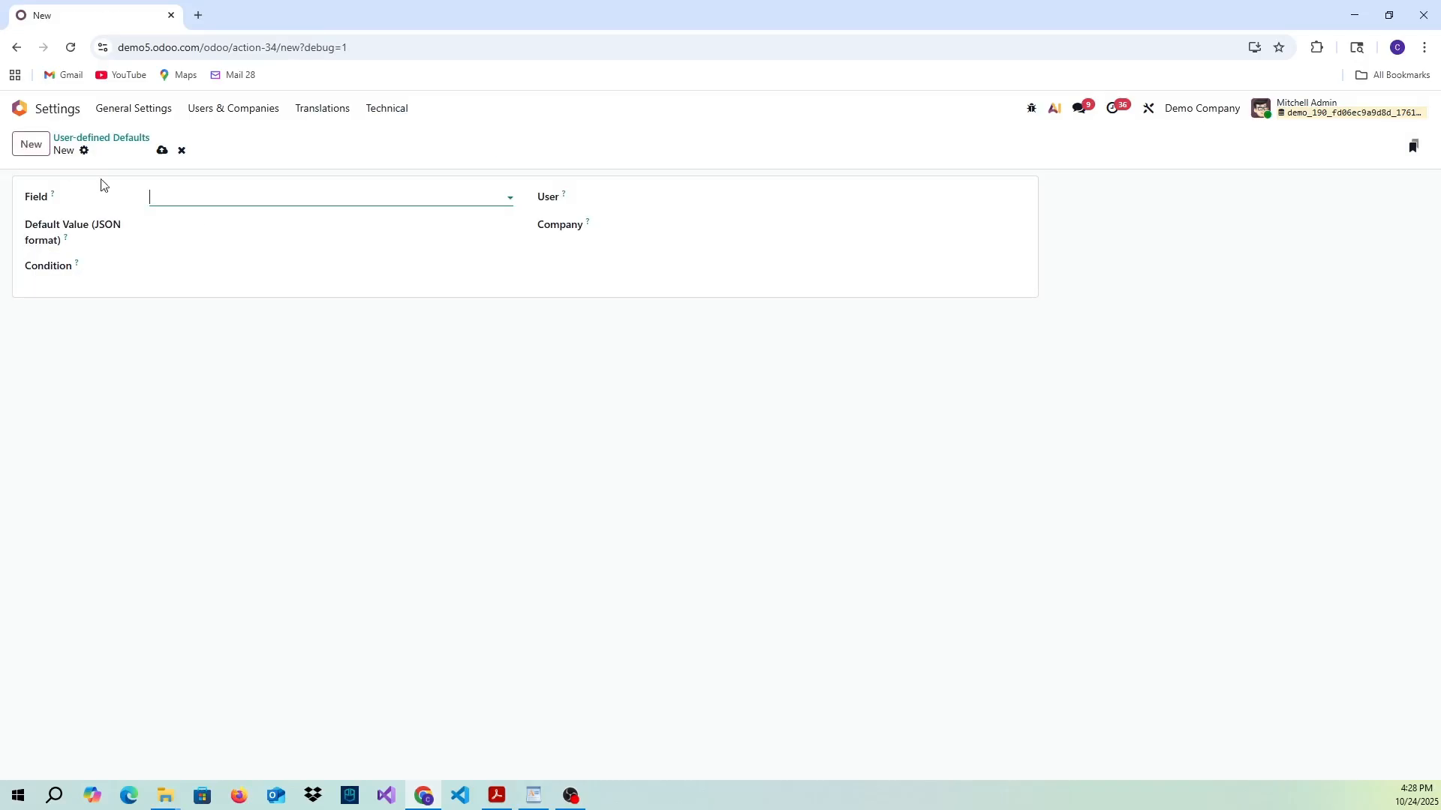
- Search the fields for "active" and set the default's field to x_active of the Sales Order model
{"action": "left_click", "coordinate": [201, 196]}
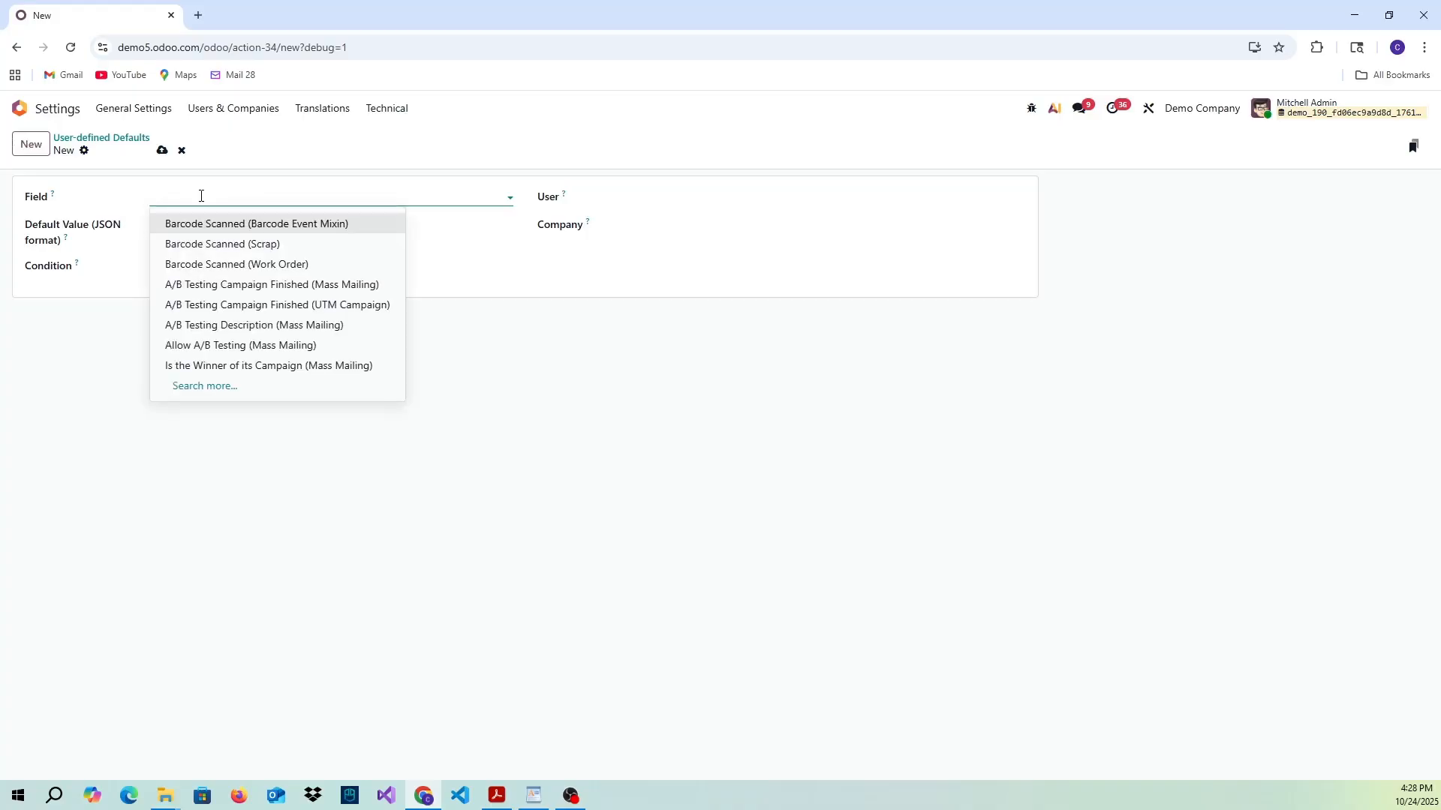
{"action": "type", "text": "active"}
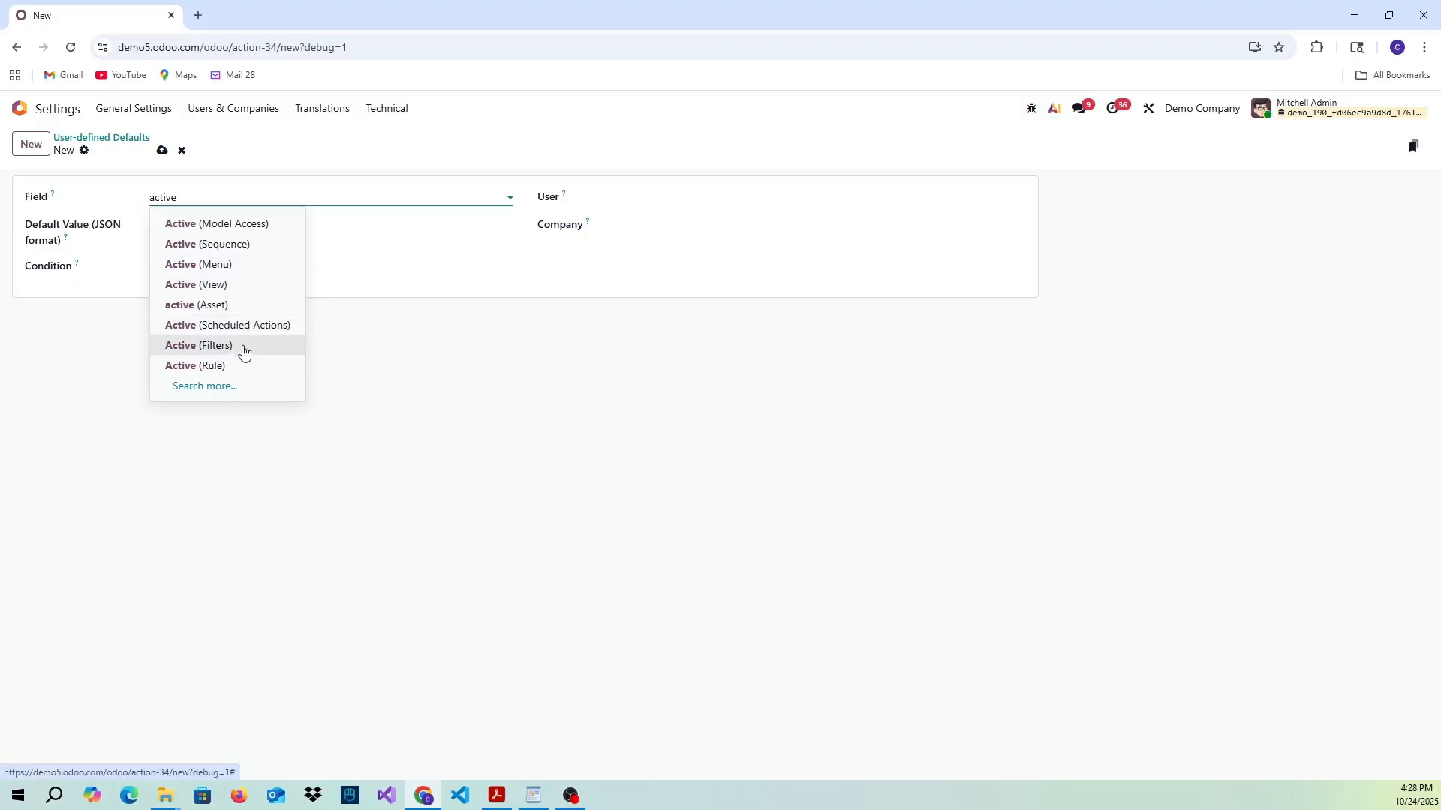
{"action": "left_click", "coordinate": [226, 386]}
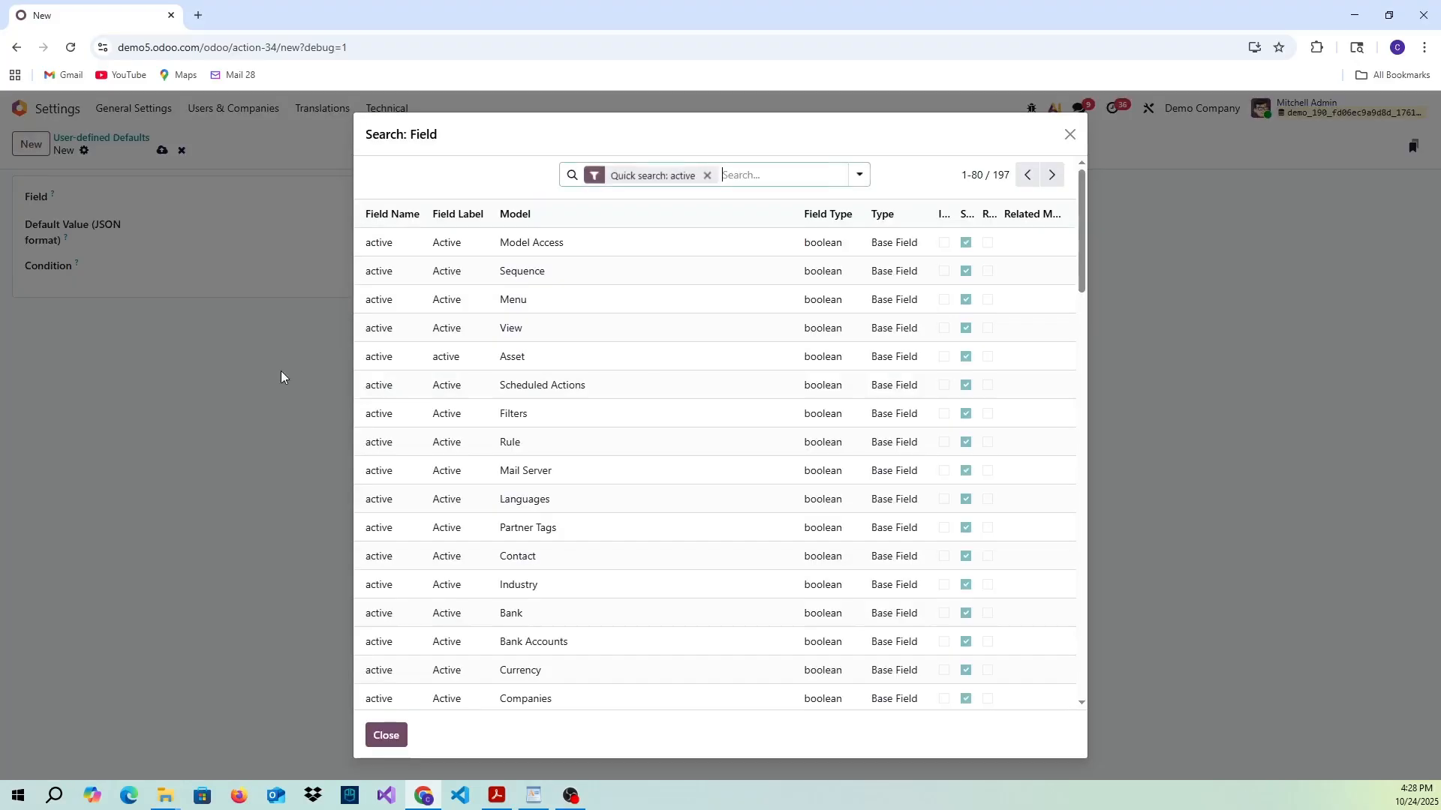
{"action": "left_click", "coordinate": [1028, 174]}
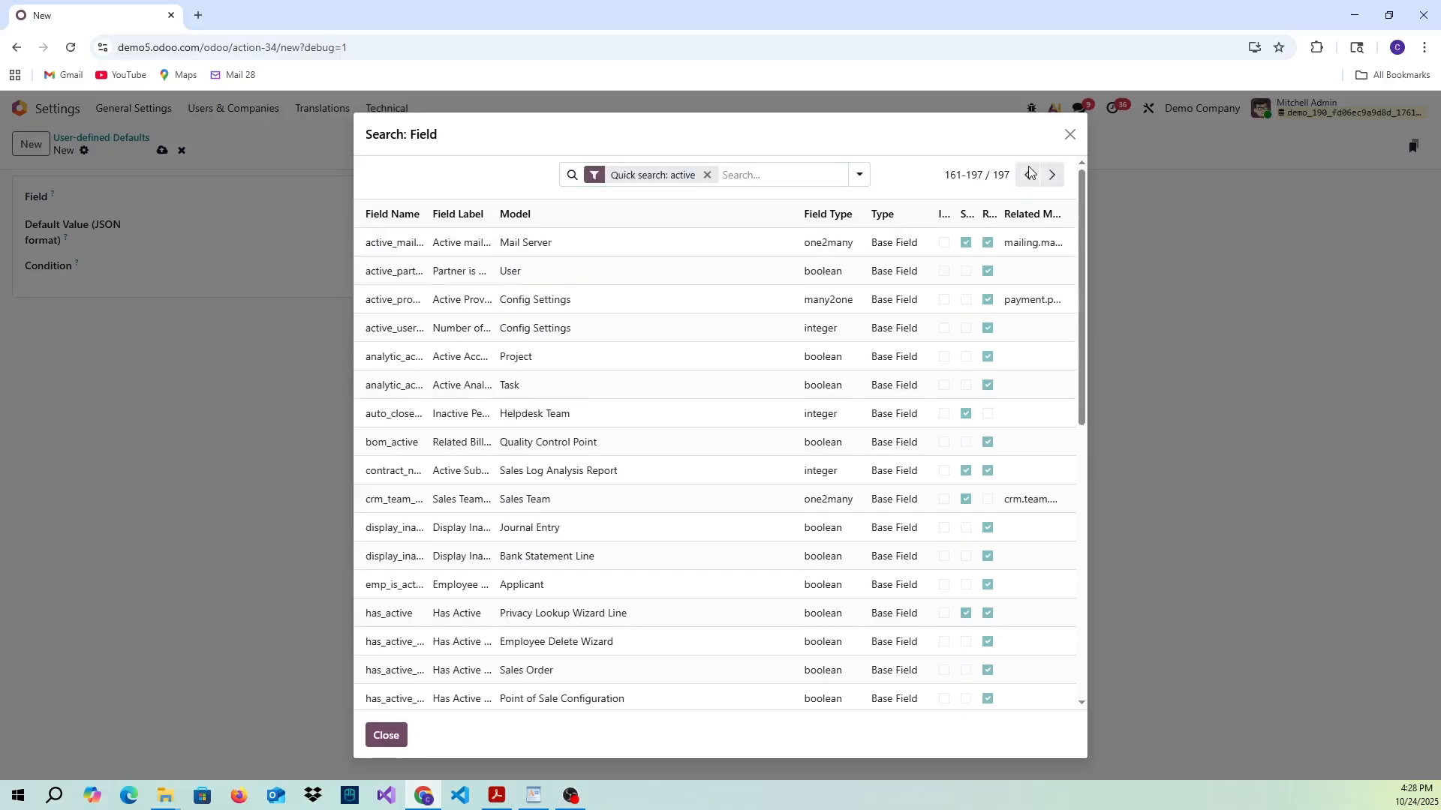
{"action": "scroll", "coordinate": [798, 360], "scroll_direction": "down", "scroll_amount": 8}
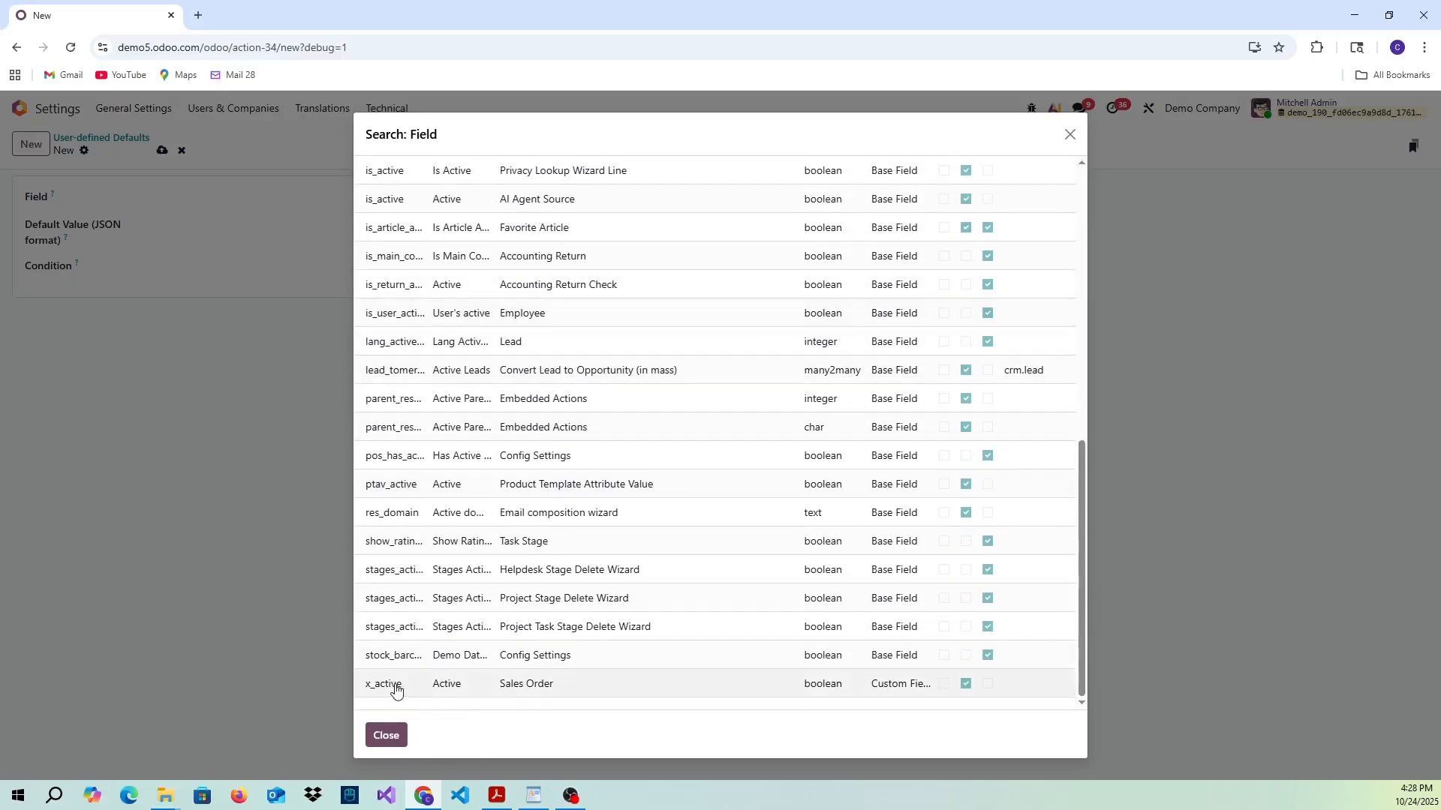
{"action": "left_click", "coordinate": [507, 685]}
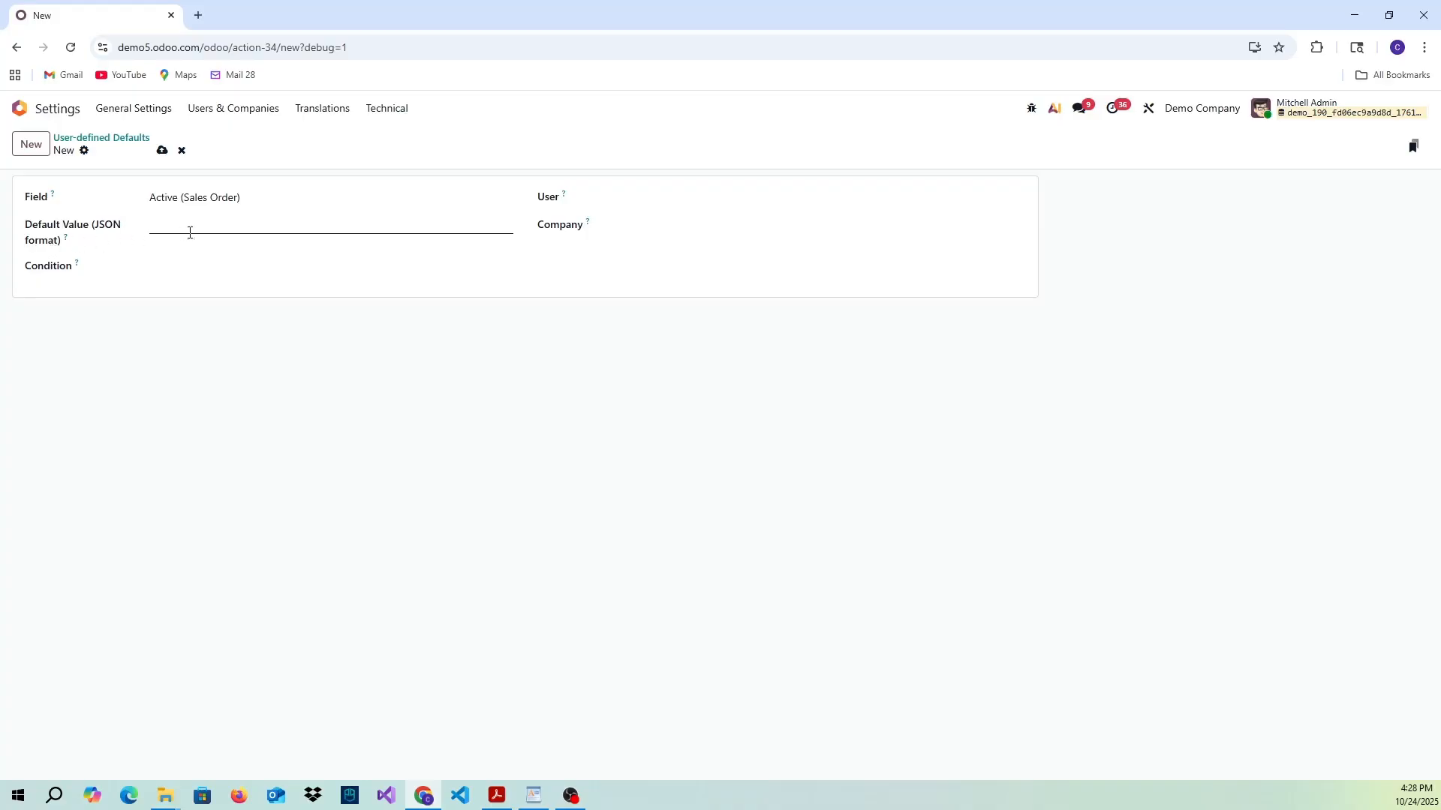
- Set the JSON default value to true and save the user-defined default
{"action": "left_click", "coordinate": [220, 230]}
{"action": "type", "text": "true"}
{"action": "left_click", "coordinate": [161, 151]}
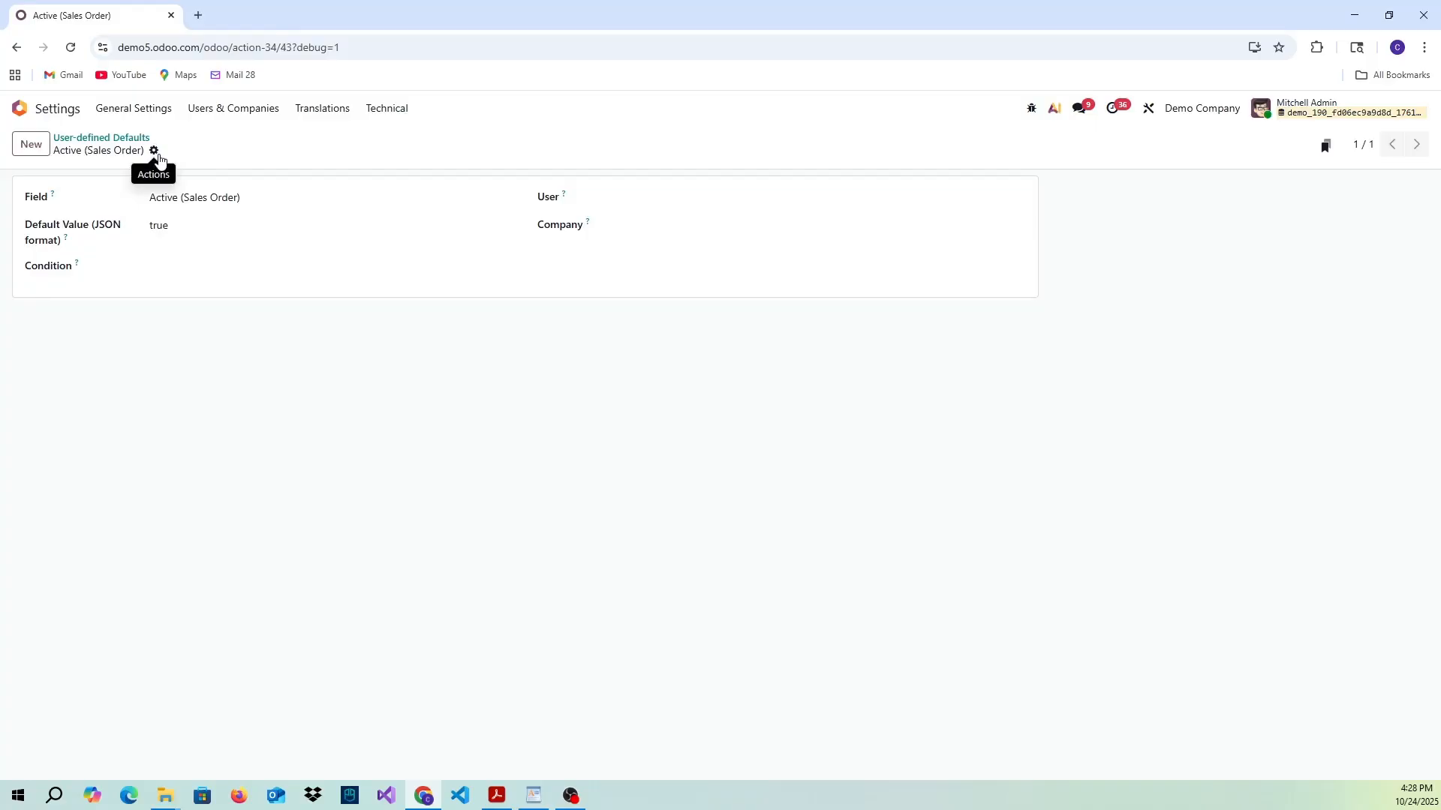
- Switch to the Sales app and start a new quotation with an existing contact selected as the customer
{"action": "left_click", "coordinate": [23, 108]}
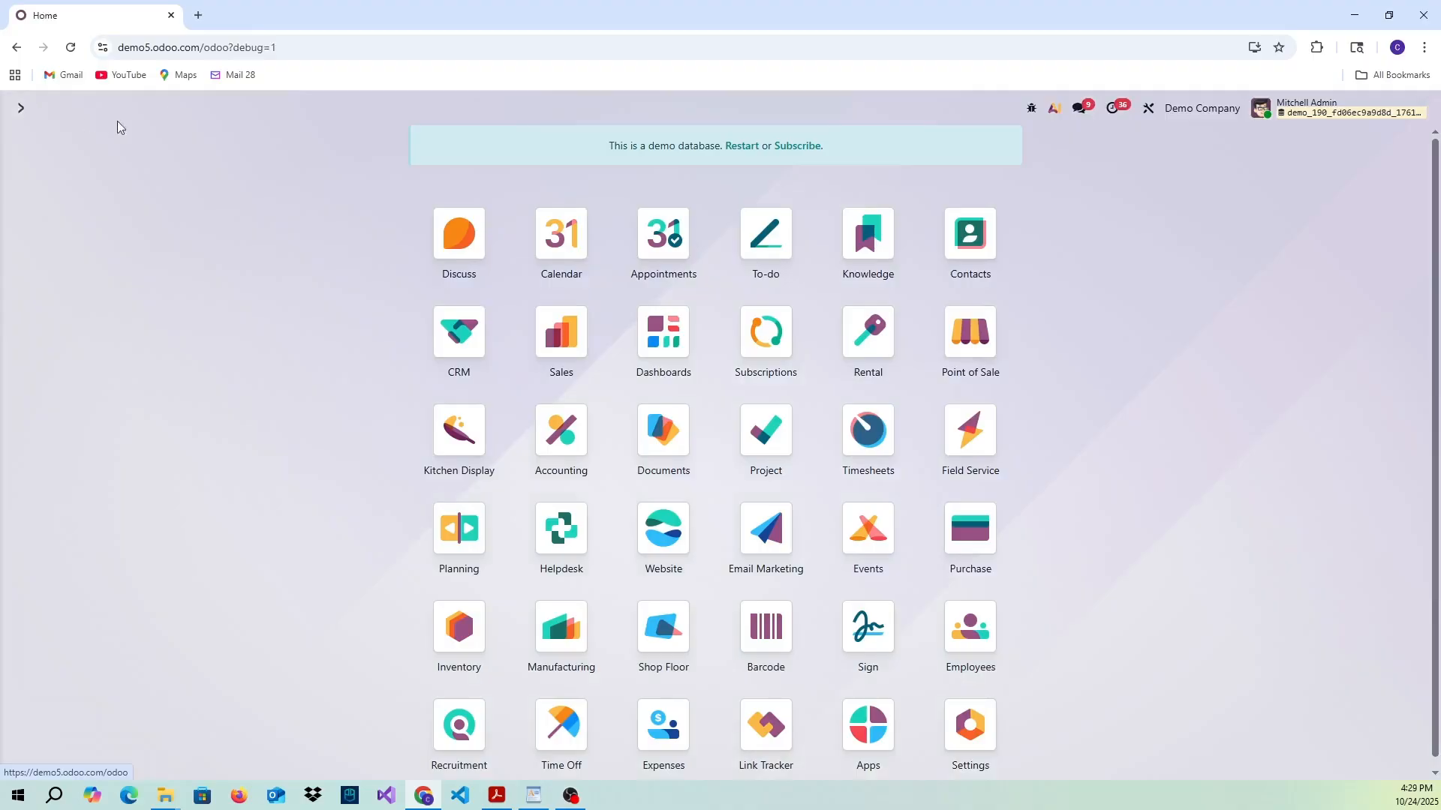
{"action": "left_click", "coordinate": [572, 330]}
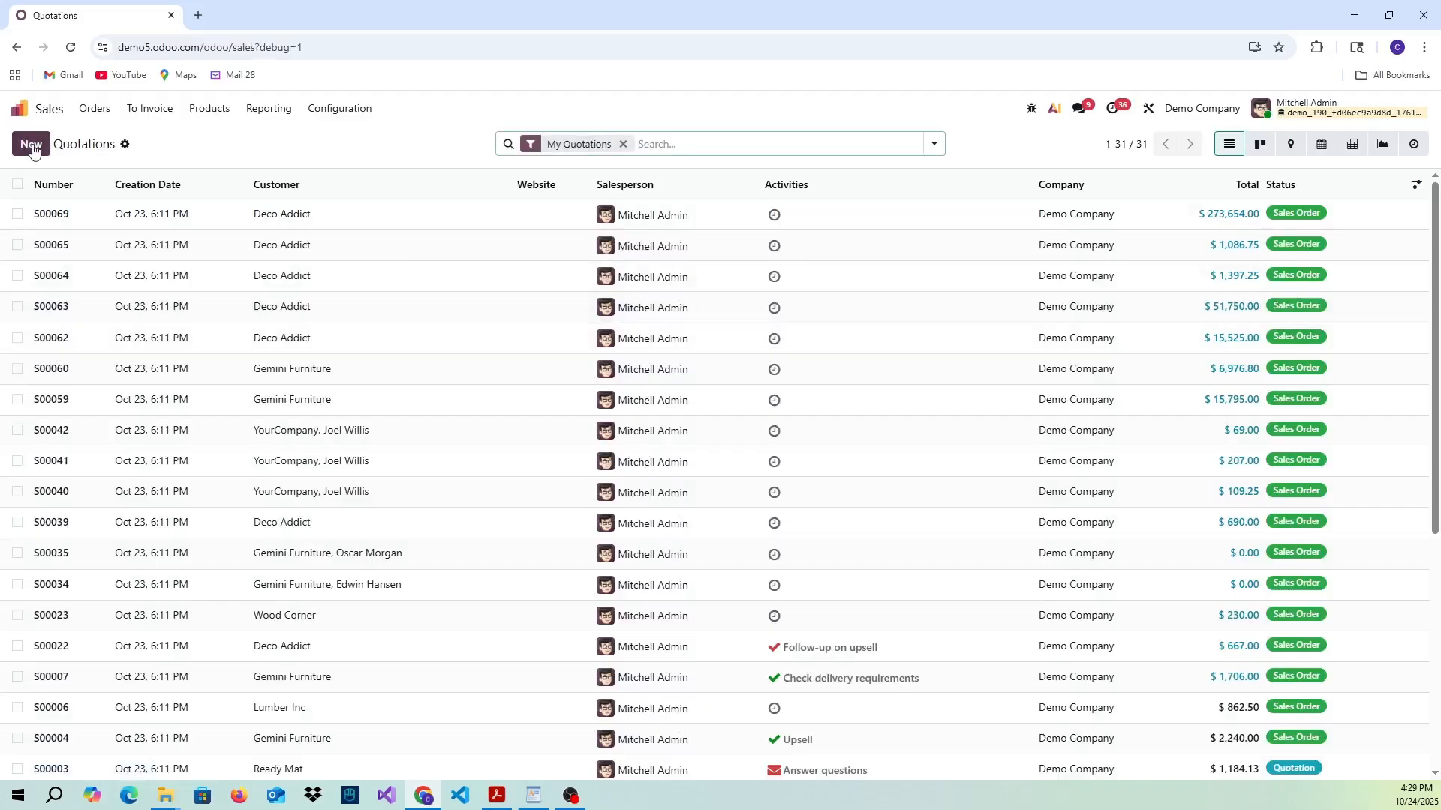
{"action": "left_click", "coordinate": [32, 147]}
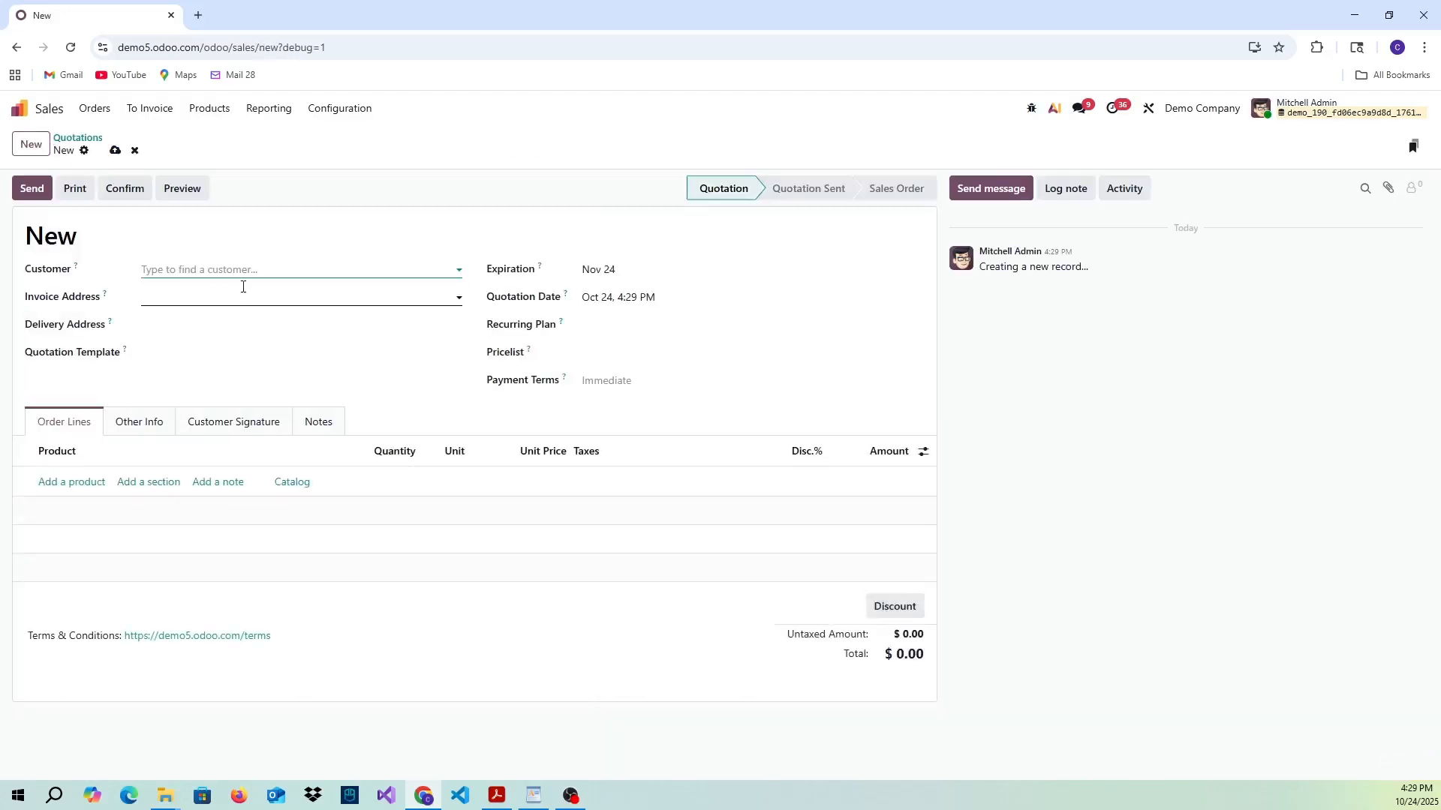
{"action": "left_click", "coordinate": [256, 272]}
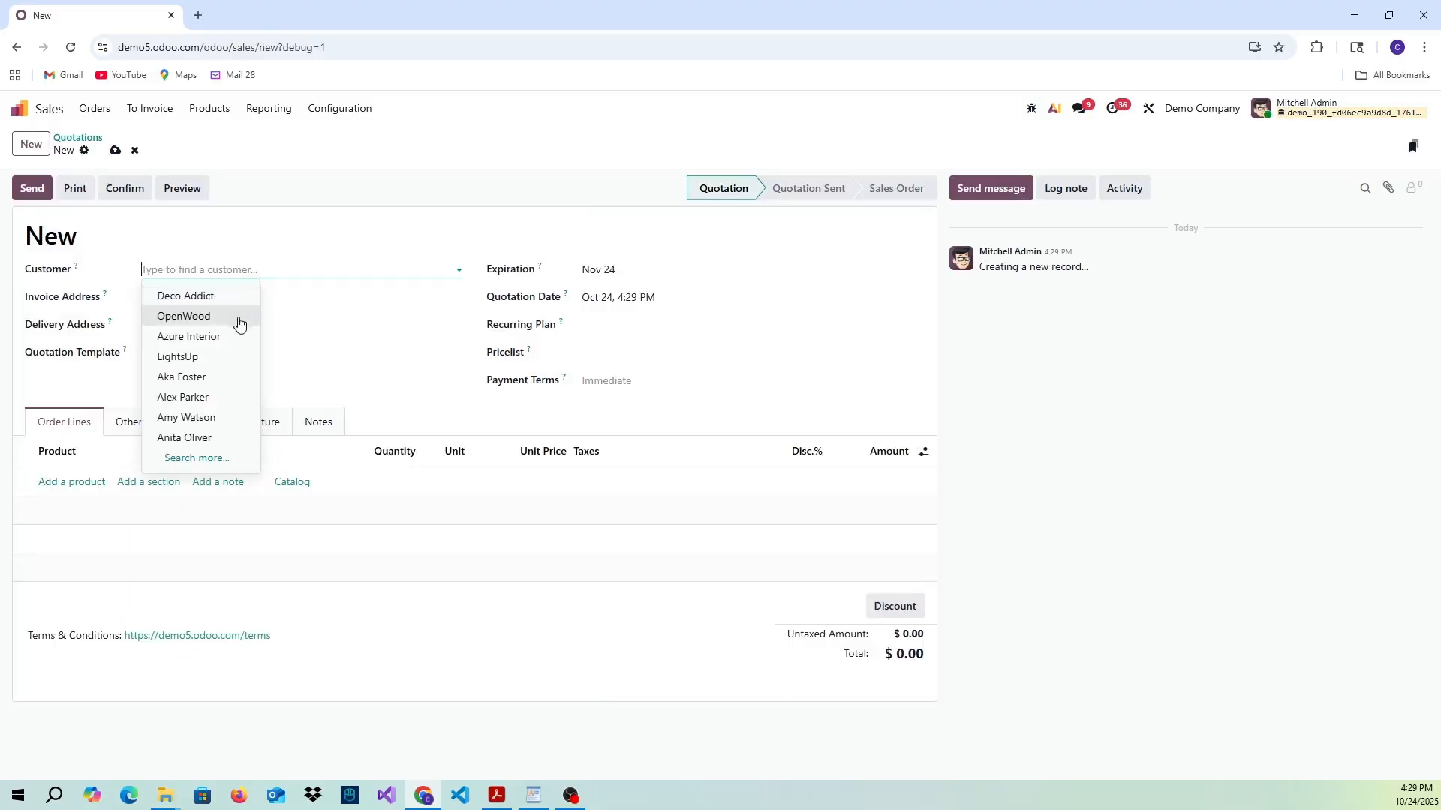
{"action": "left_click", "coordinate": [208, 398]}
- Add the product Cabinet with Doors (E-COM11) to the order lines and save the quotation
{"action": "left_click", "coordinate": [71, 483]}
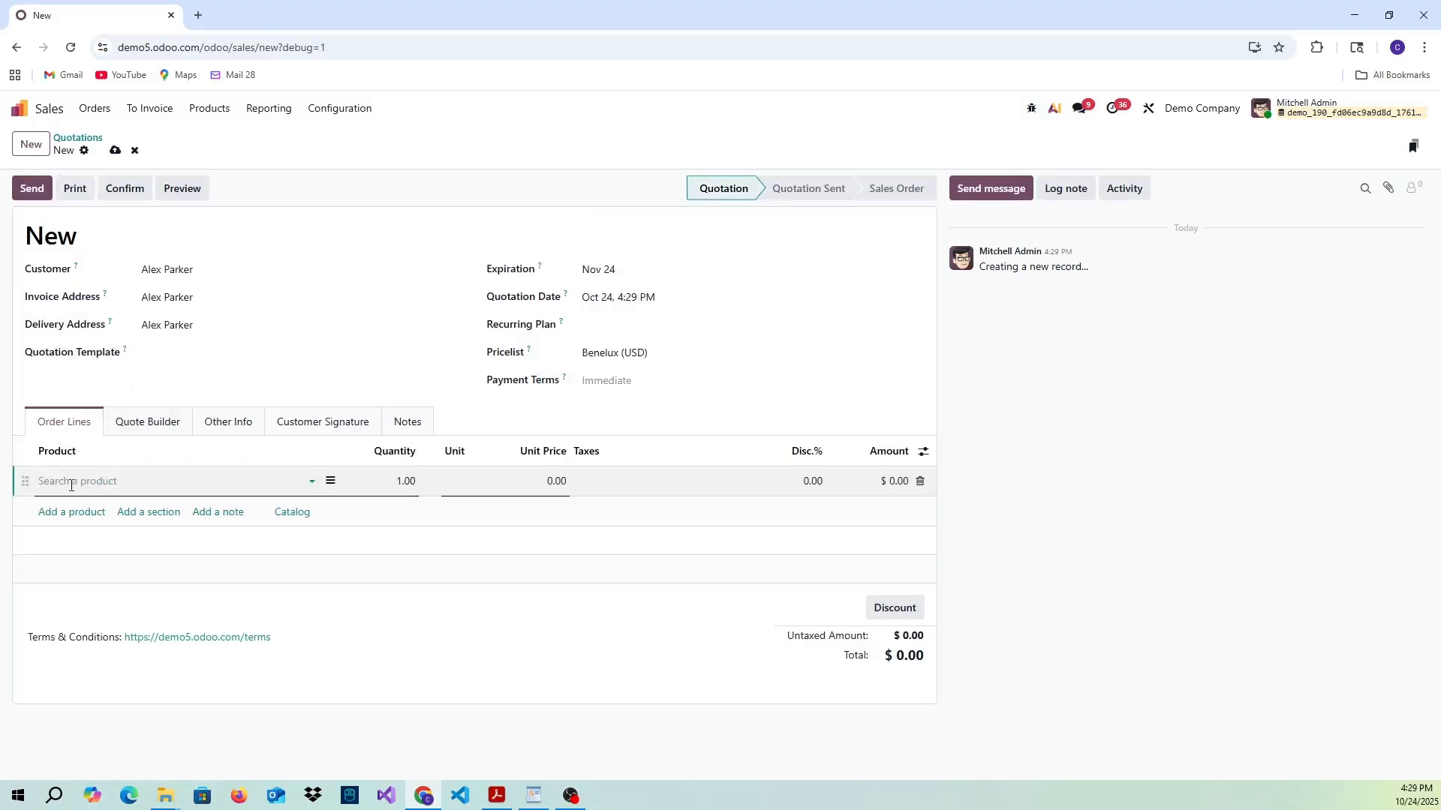
{"action": "type", "text": "cabit"}
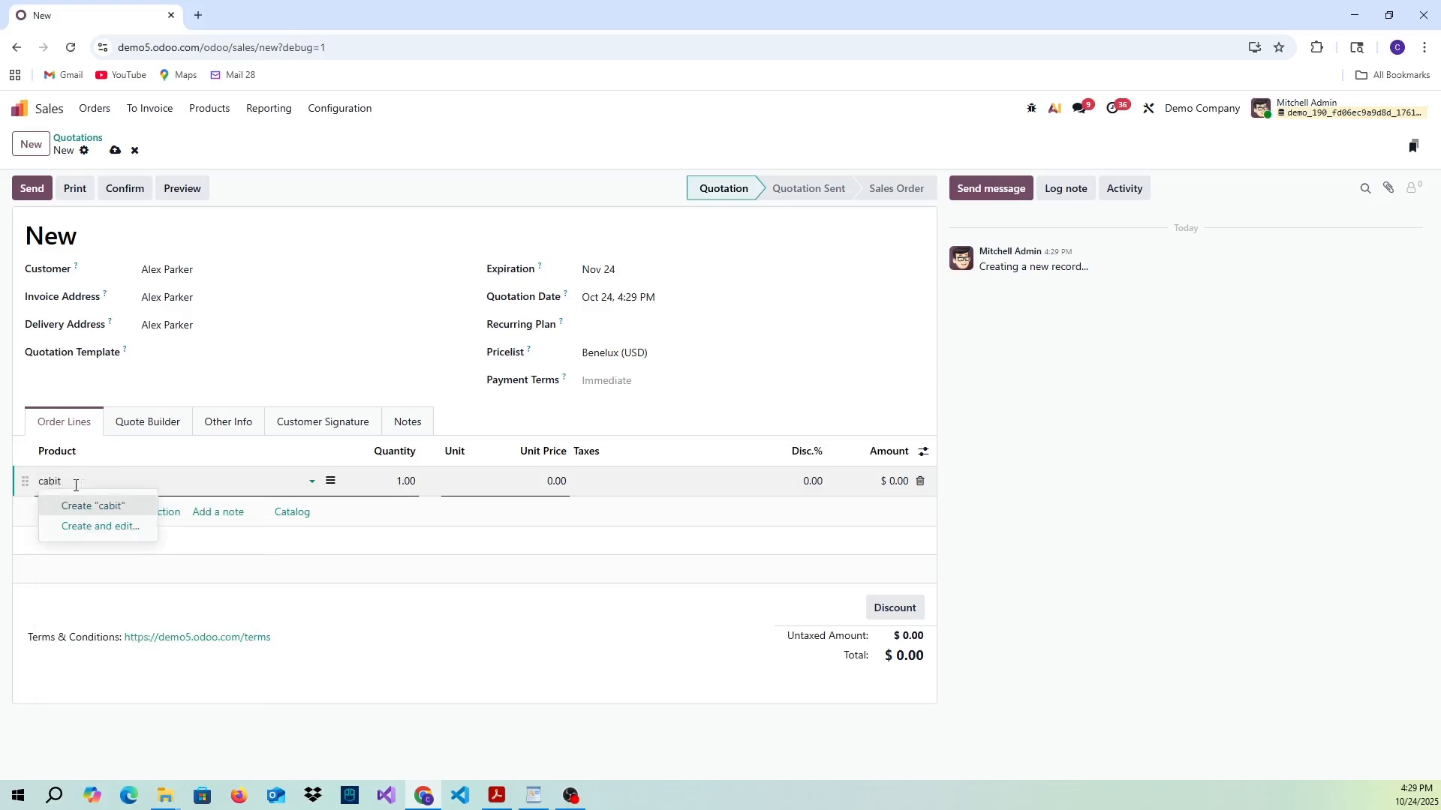
{"action": "key", "text": "BackSpace"}
{"action": "type", "text": "n"}
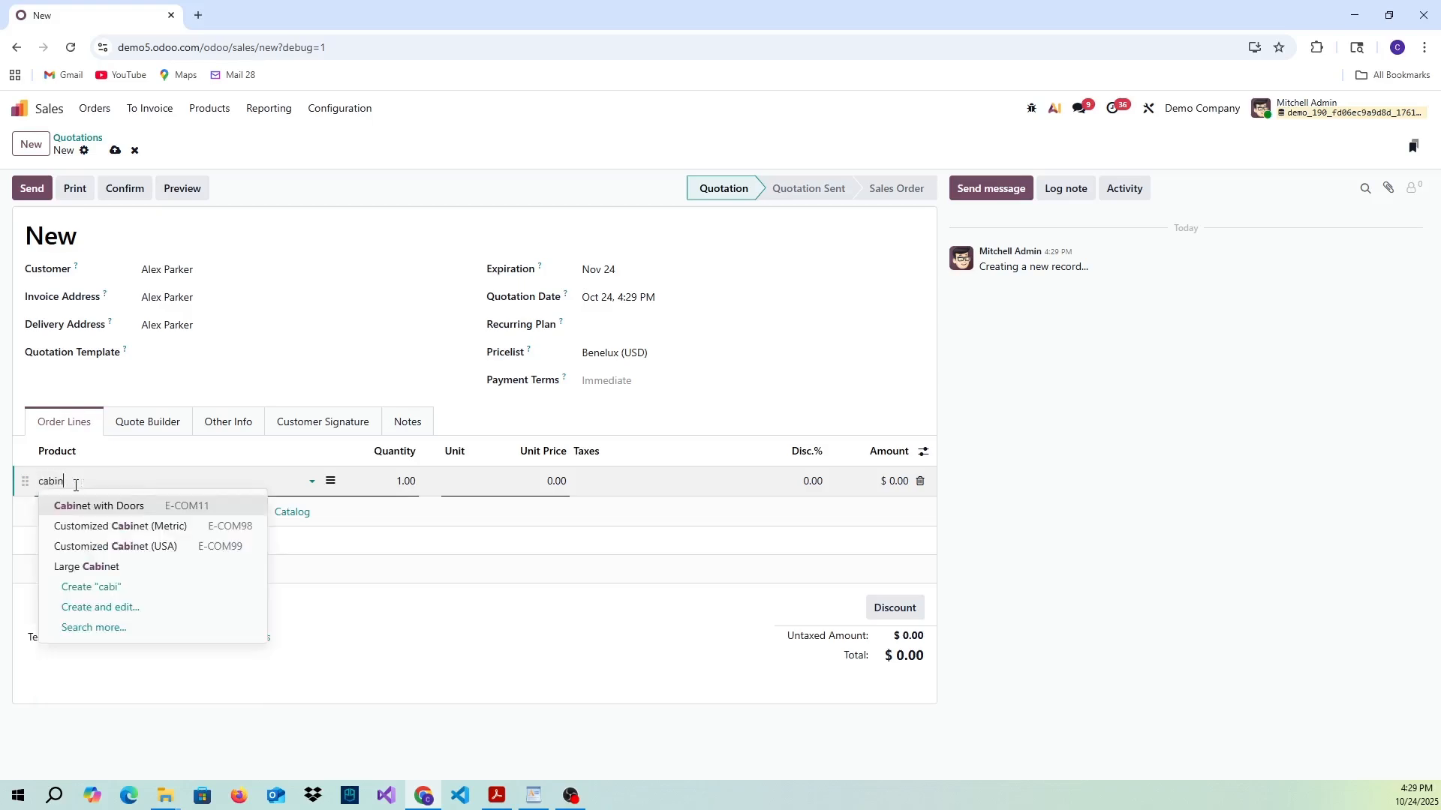
{"action": "left_click", "coordinate": [155, 507]}
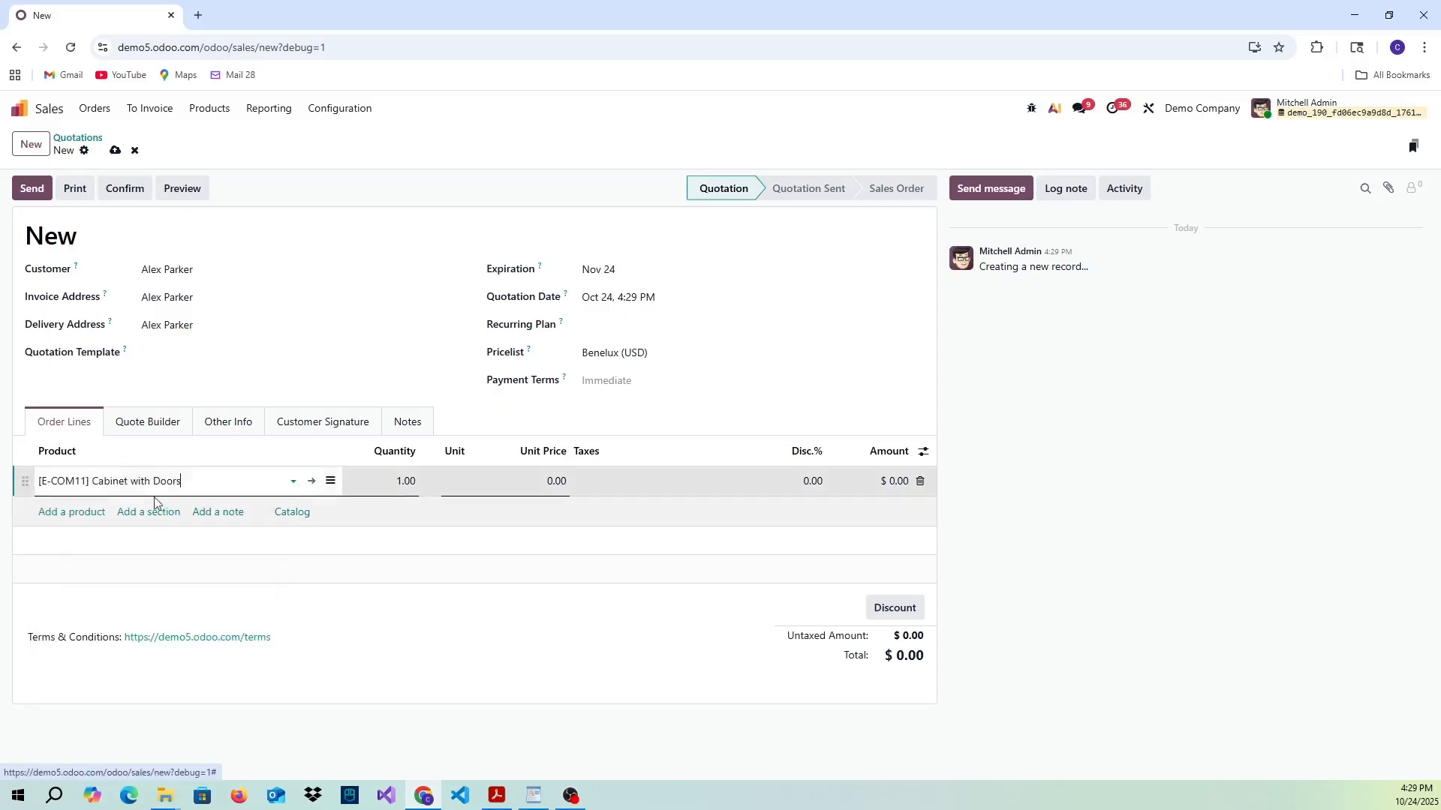
{"action": "left_click", "coordinate": [115, 153]}
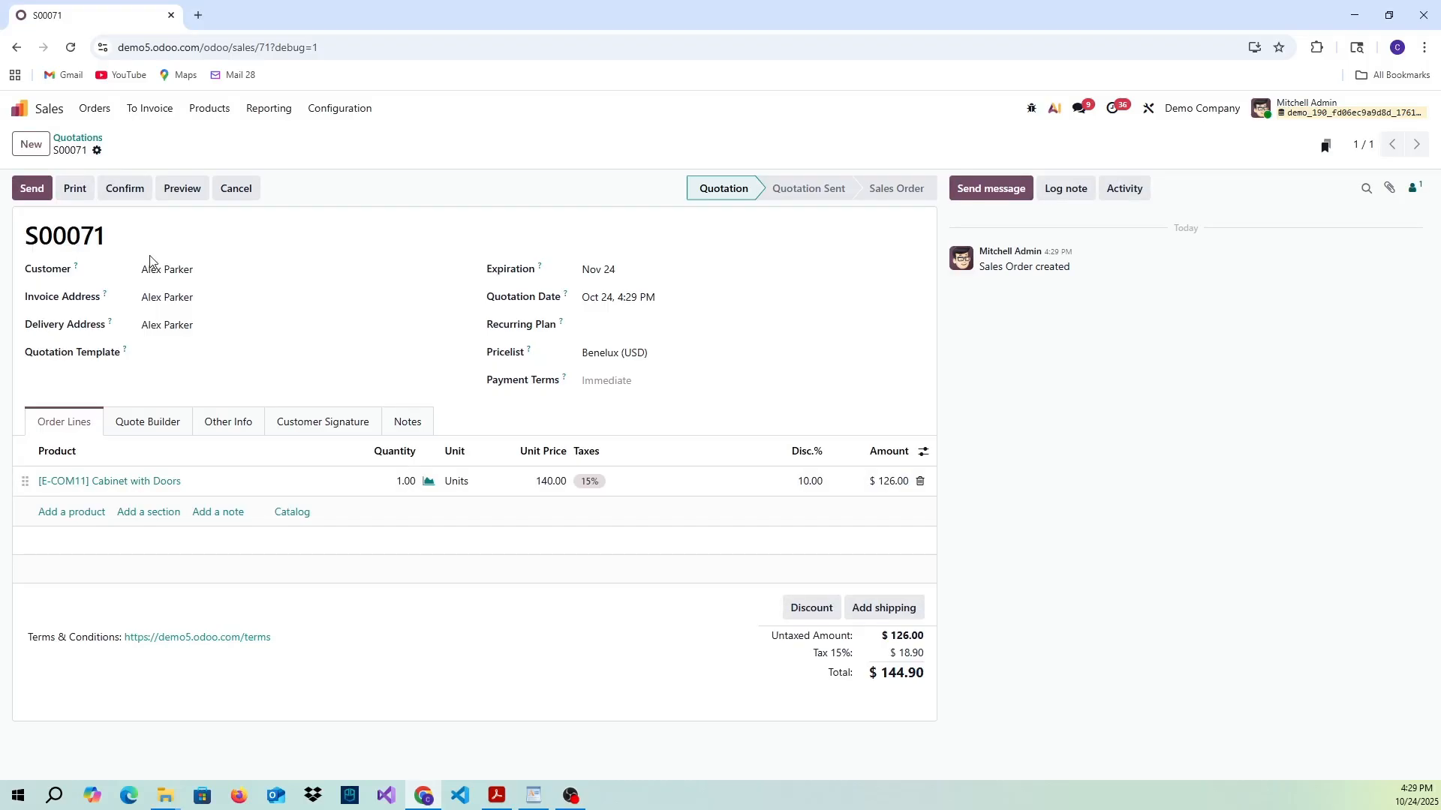
- Return to the quotations list and reload it by reopening the Sales app from the home screen
{"action": "left_click", "coordinate": [98, 142]}
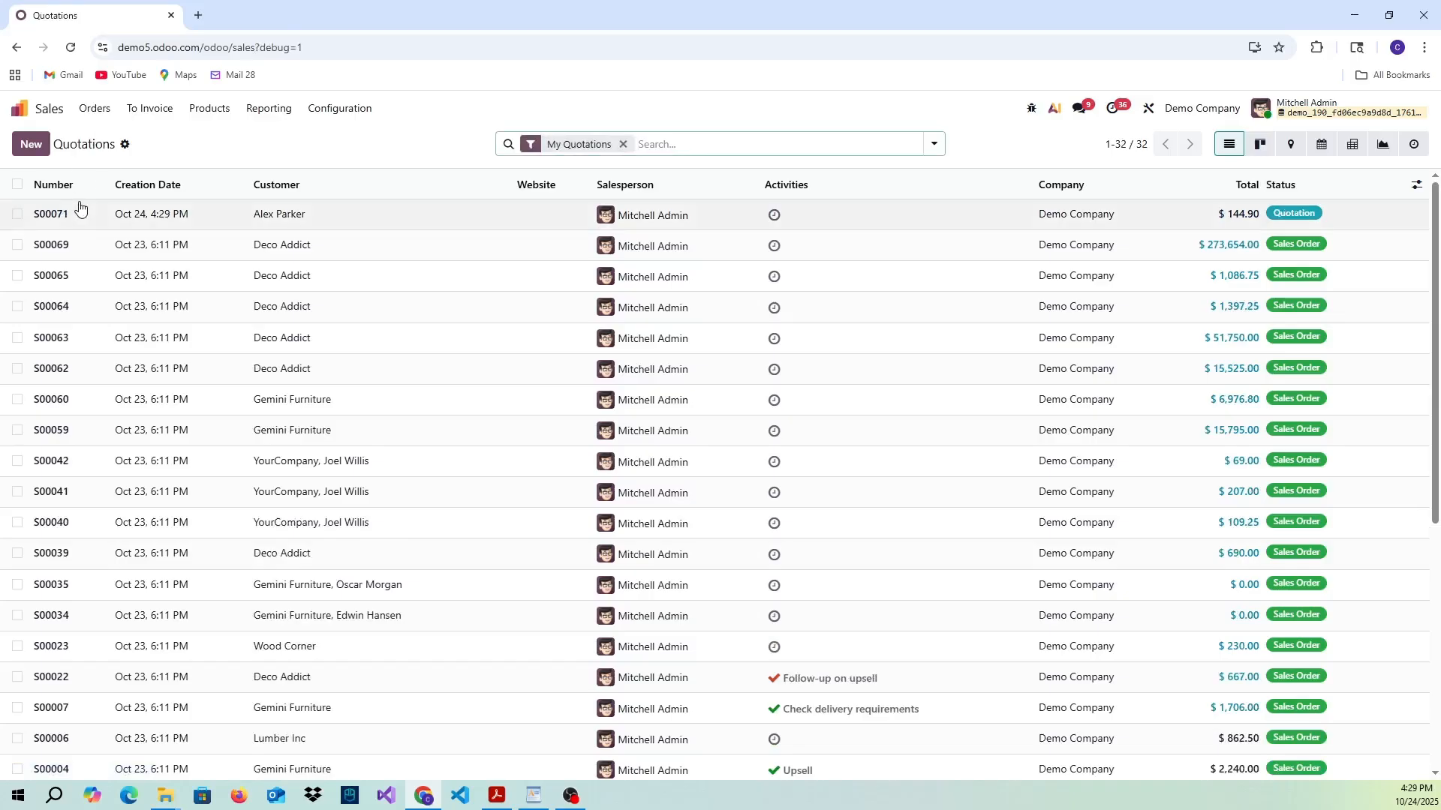
{"action": "left_click", "coordinate": [42, 109]}
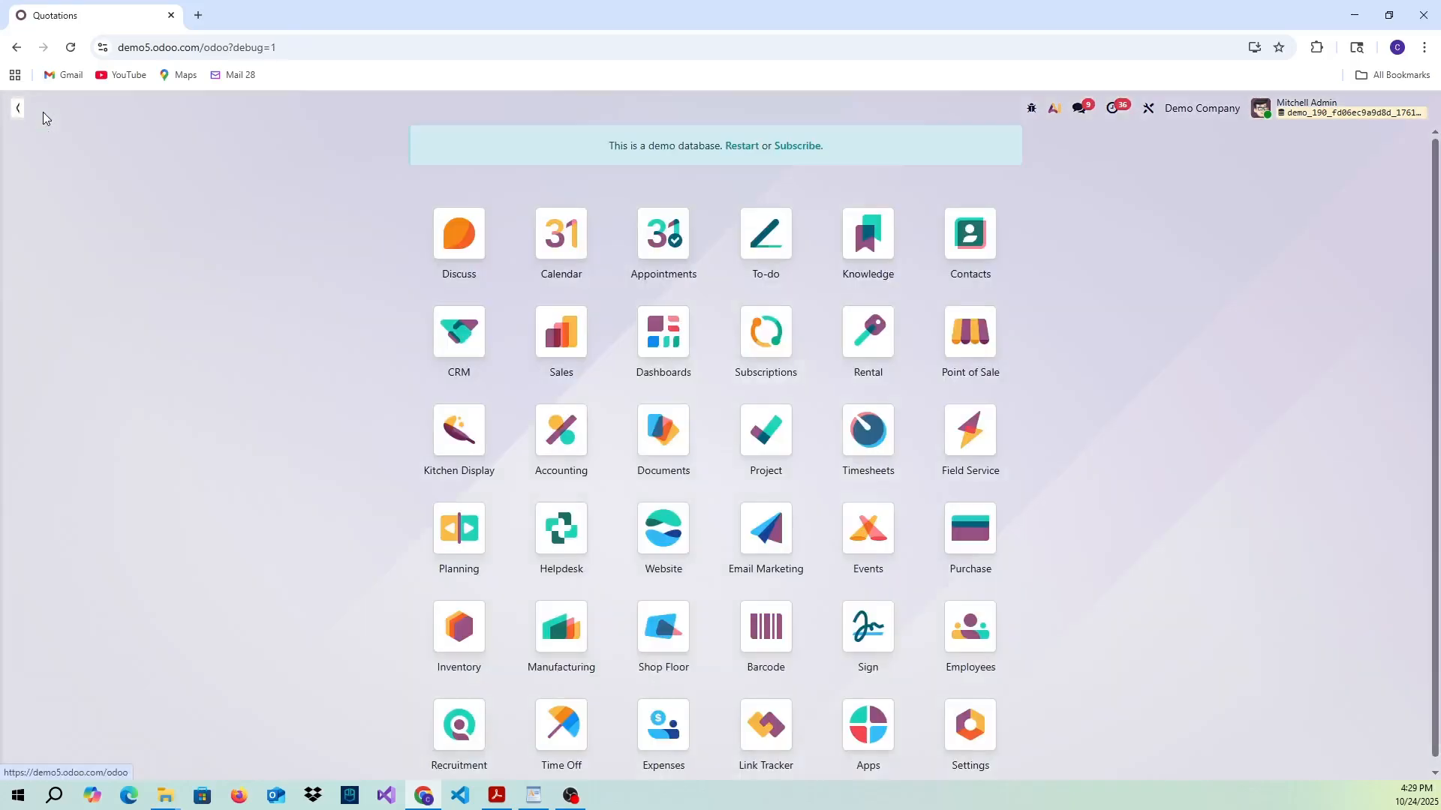
{"action": "left_click", "coordinate": [548, 361]}
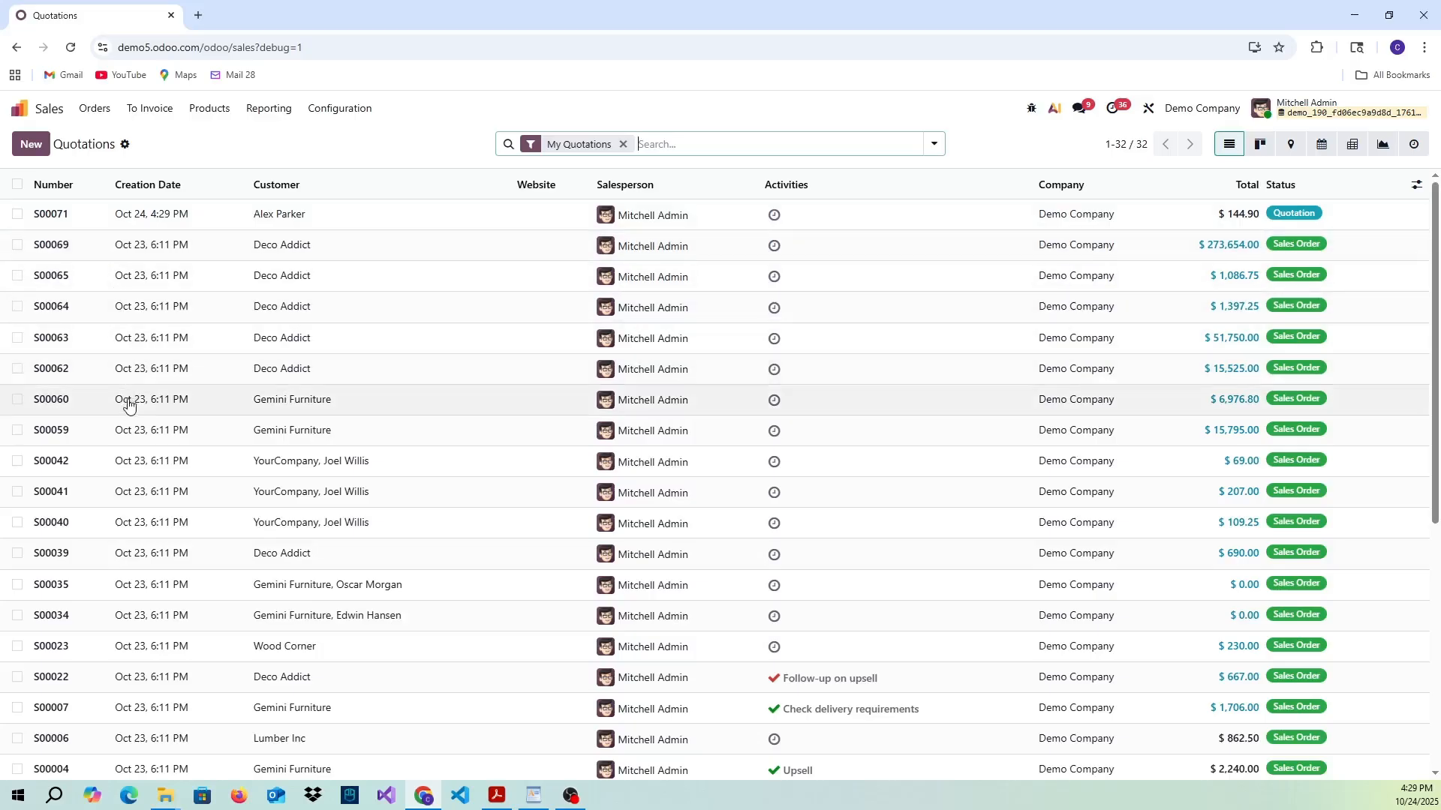
- Open the $15,795.00 Gemini Furniture sales order and check which actions are available for the record
{"action": "left_click", "coordinate": [297, 435]}
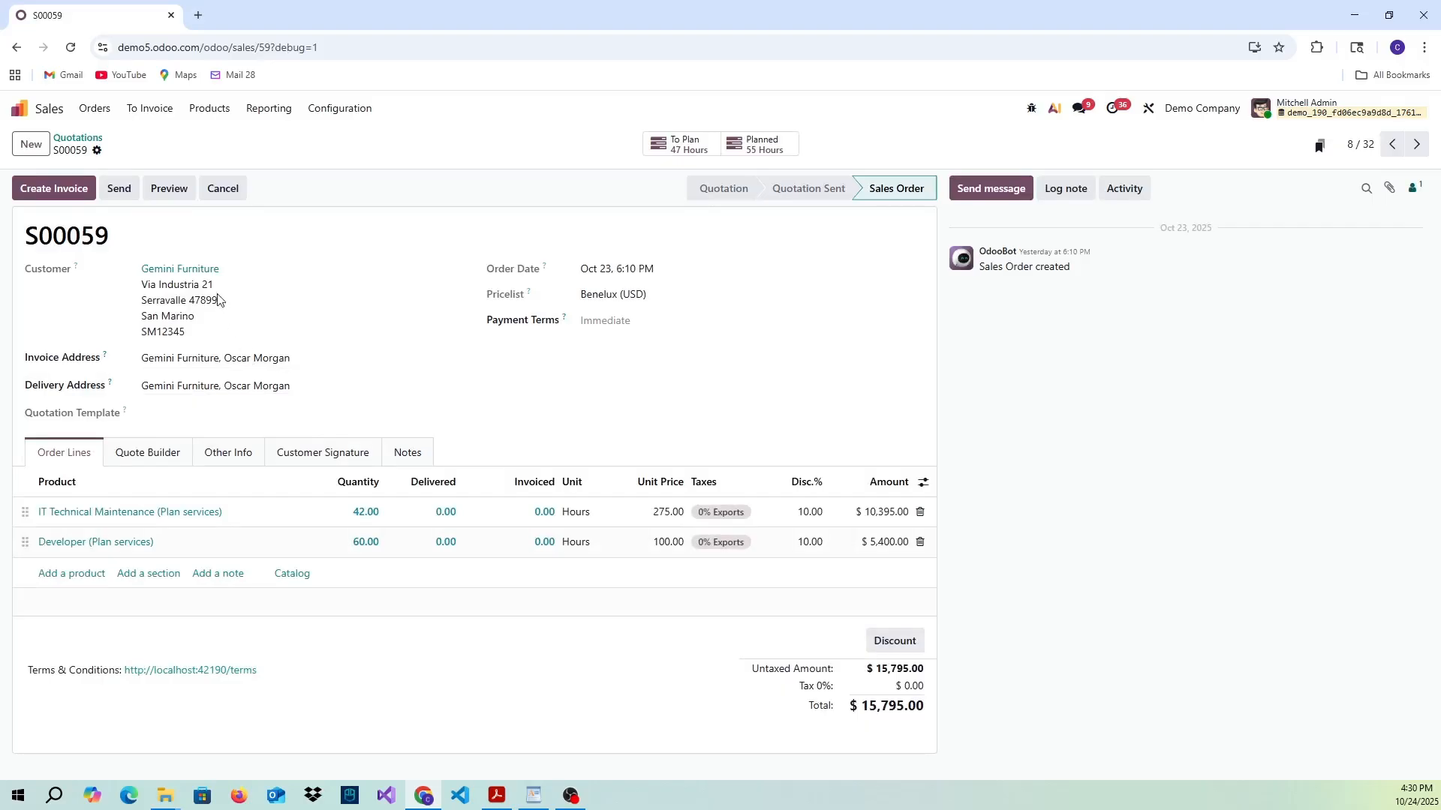
{"action": "left_click", "coordinate": [97, 152]}
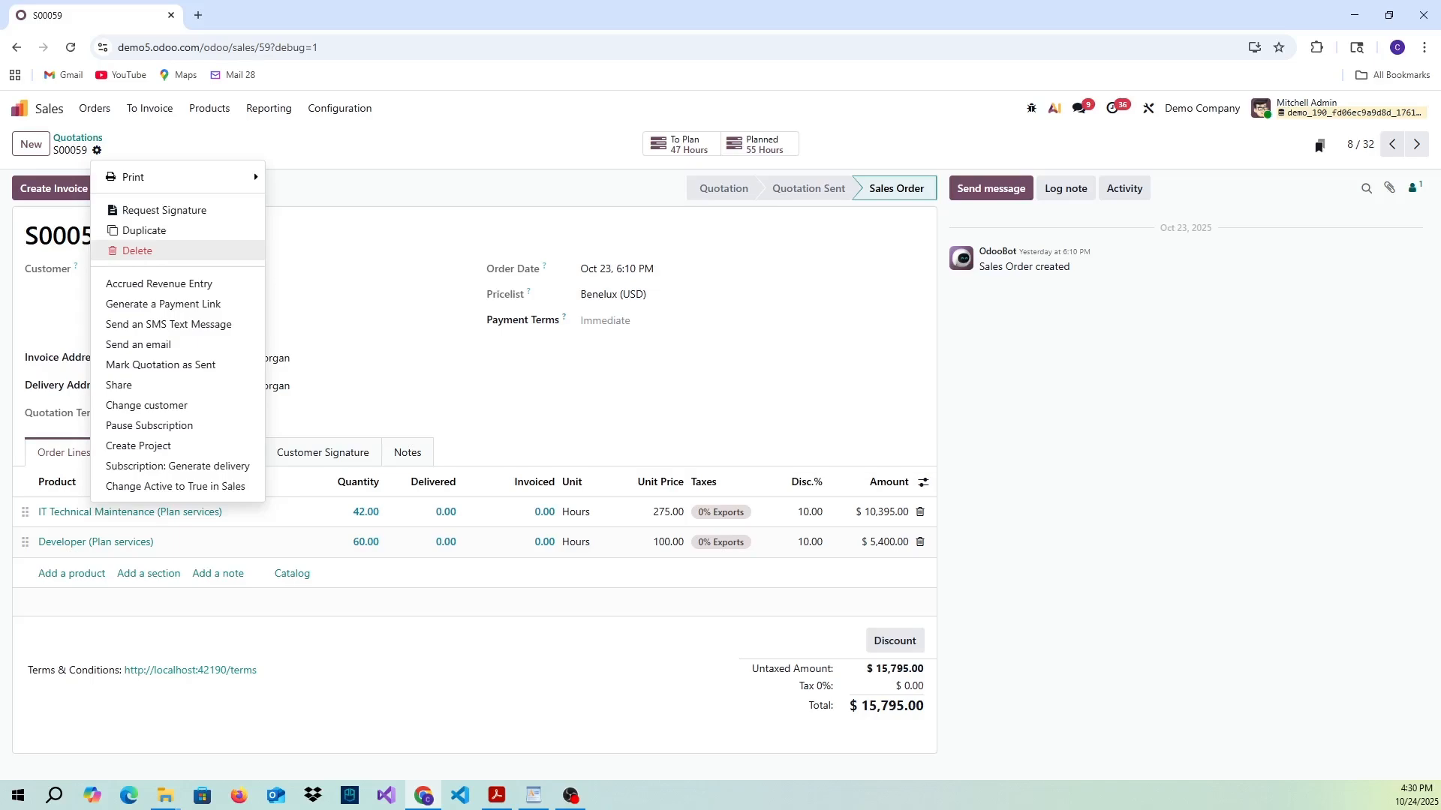
{"action": "left_click", "coordinate": [460, 161]}
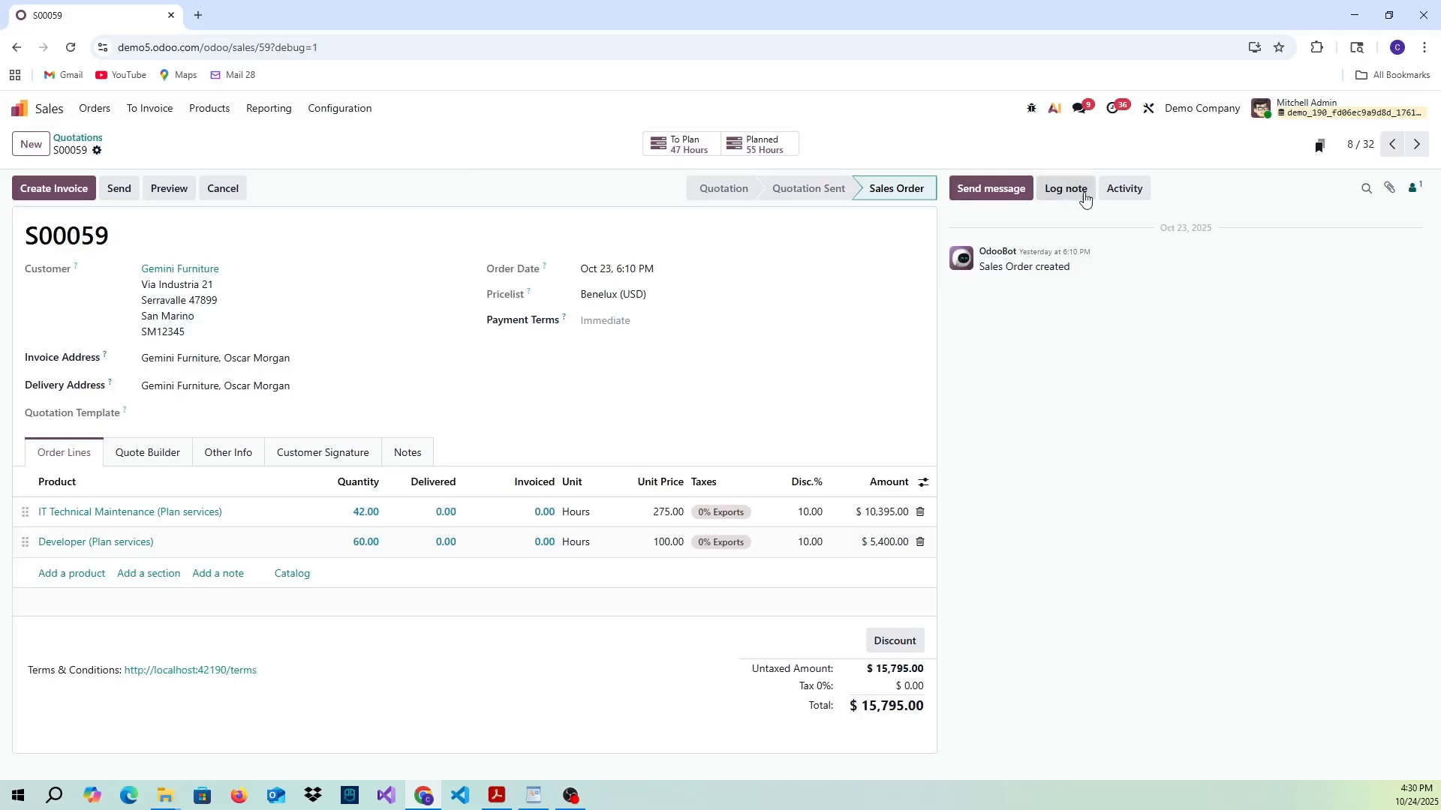
- In Studio, add the existing x_active field below Quotation Template on the order form, make it invisible, and close Studio
{"action": "left_click", "coordinate": [1148, 110]}
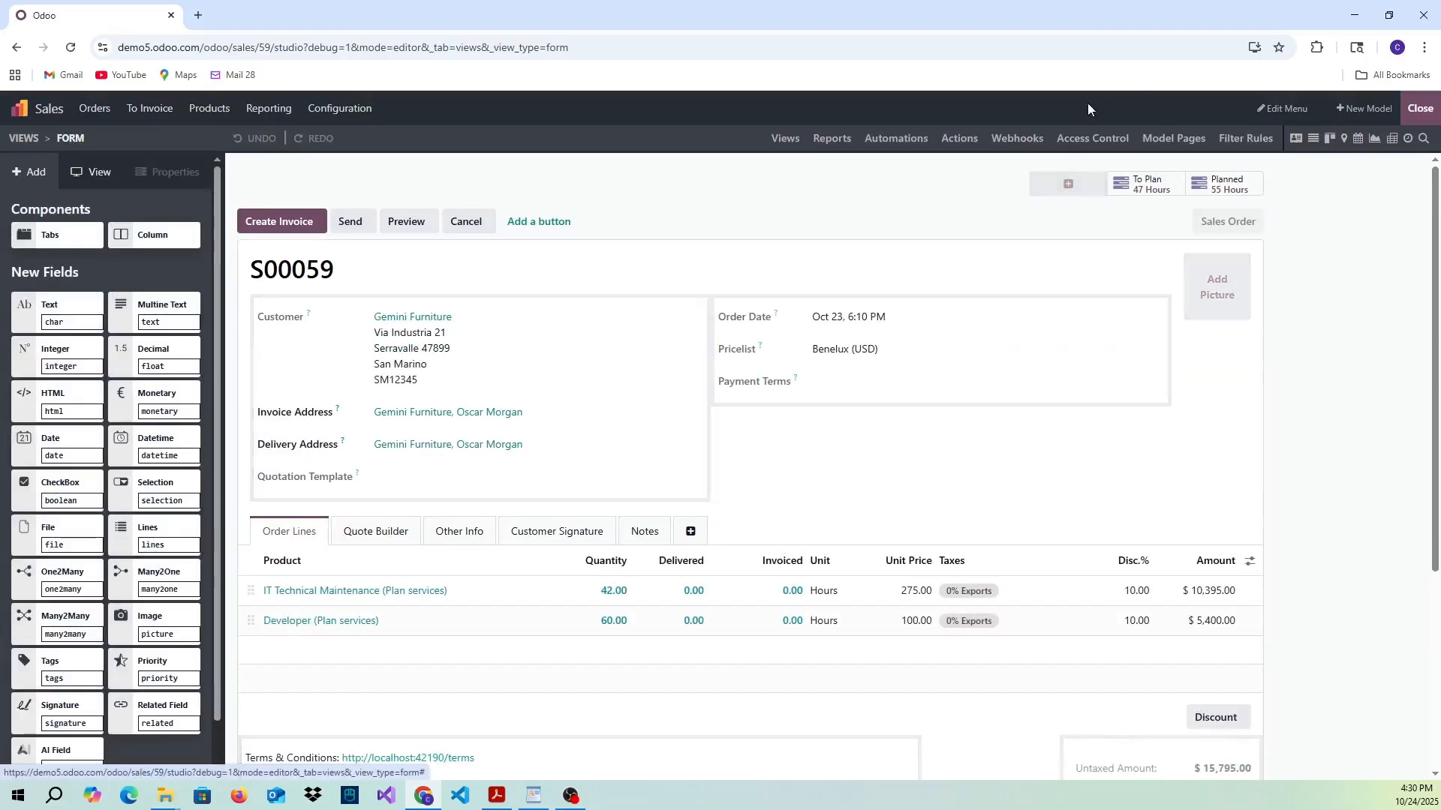
{"action": "scroll", "coordinate": [91, 461], "scroll_direction": "down", "scroll_amount": 1}
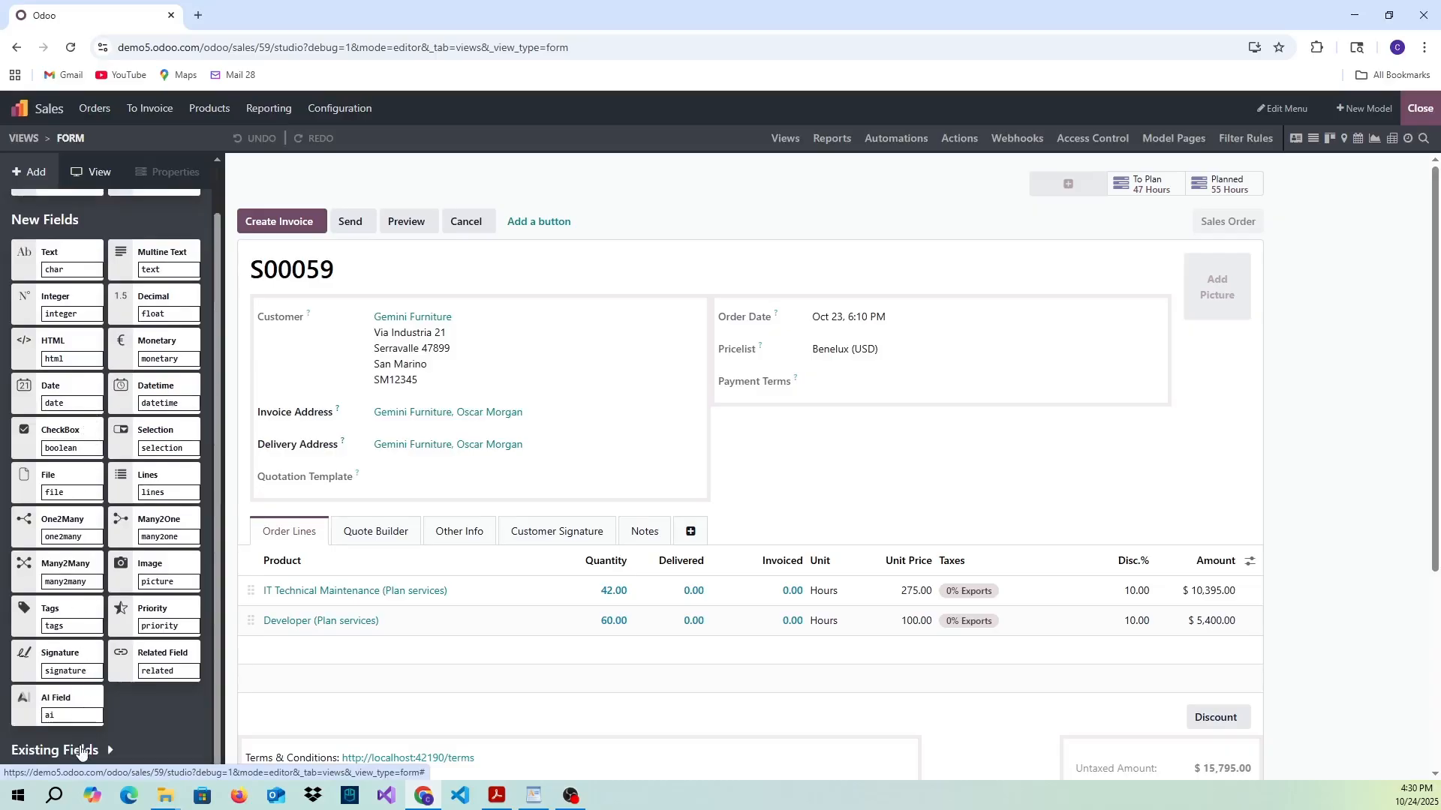
{"action": "left_click", "coordinate": [81, 749]}
{"action": "scroll", "coordinate": [135, 646], "scroll_direction": "down", "scroll_amount": 3}
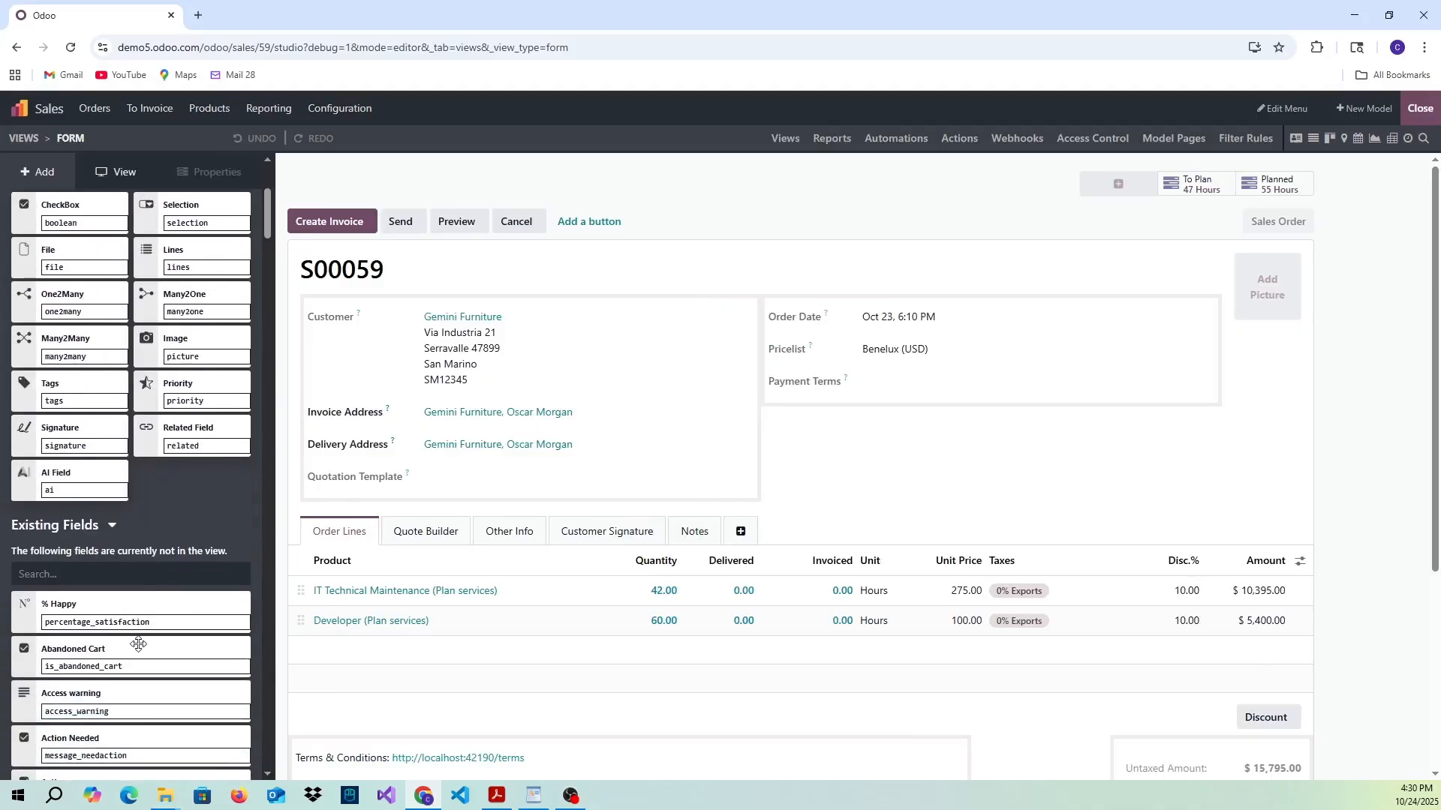
{"action": "scroll", "coordinate": [135, 626], "scroll_direction": "down", "scroll_amount": 2}
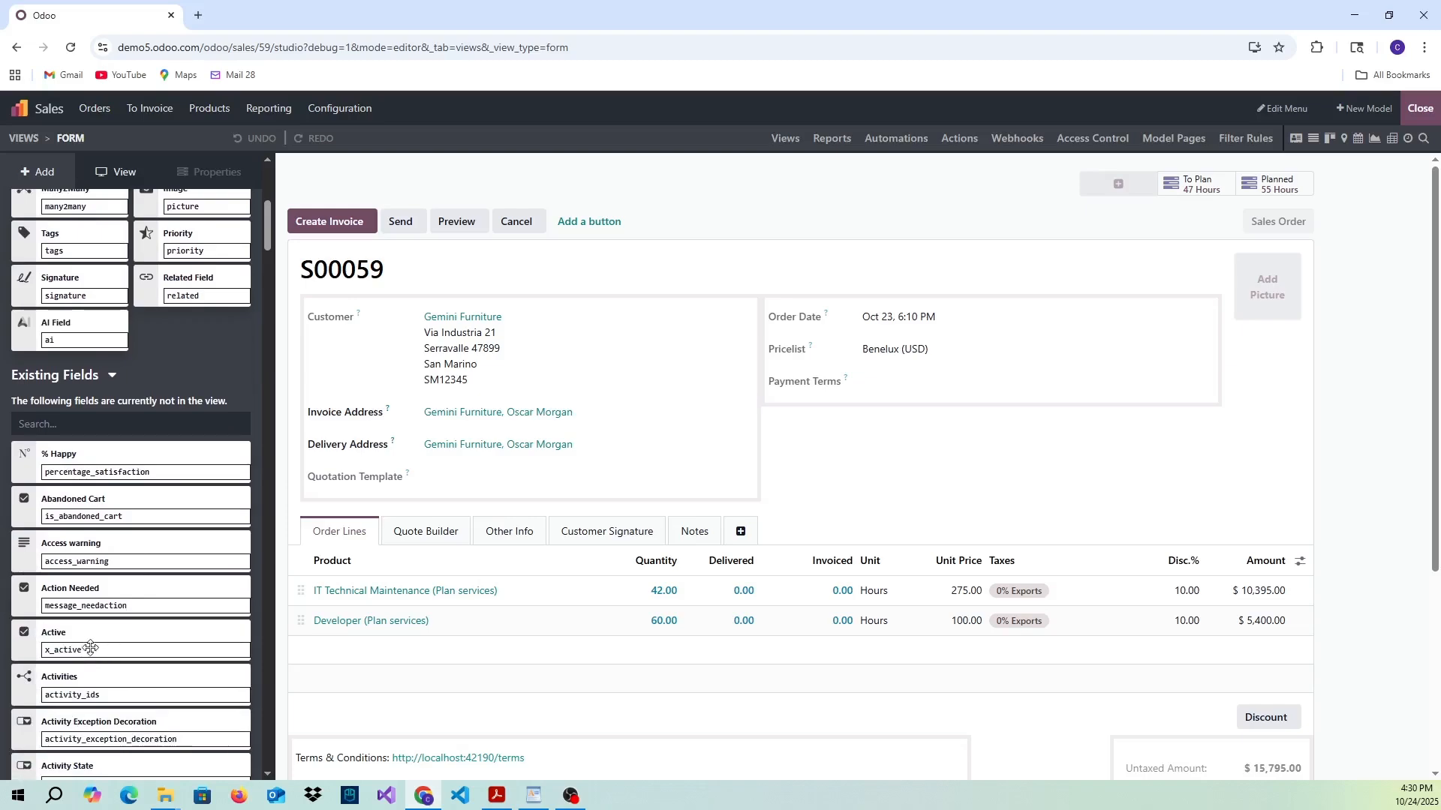
{"action": "left_click_drag", "start_coordinate": [87, 642], "coordinate": [387, 508]}
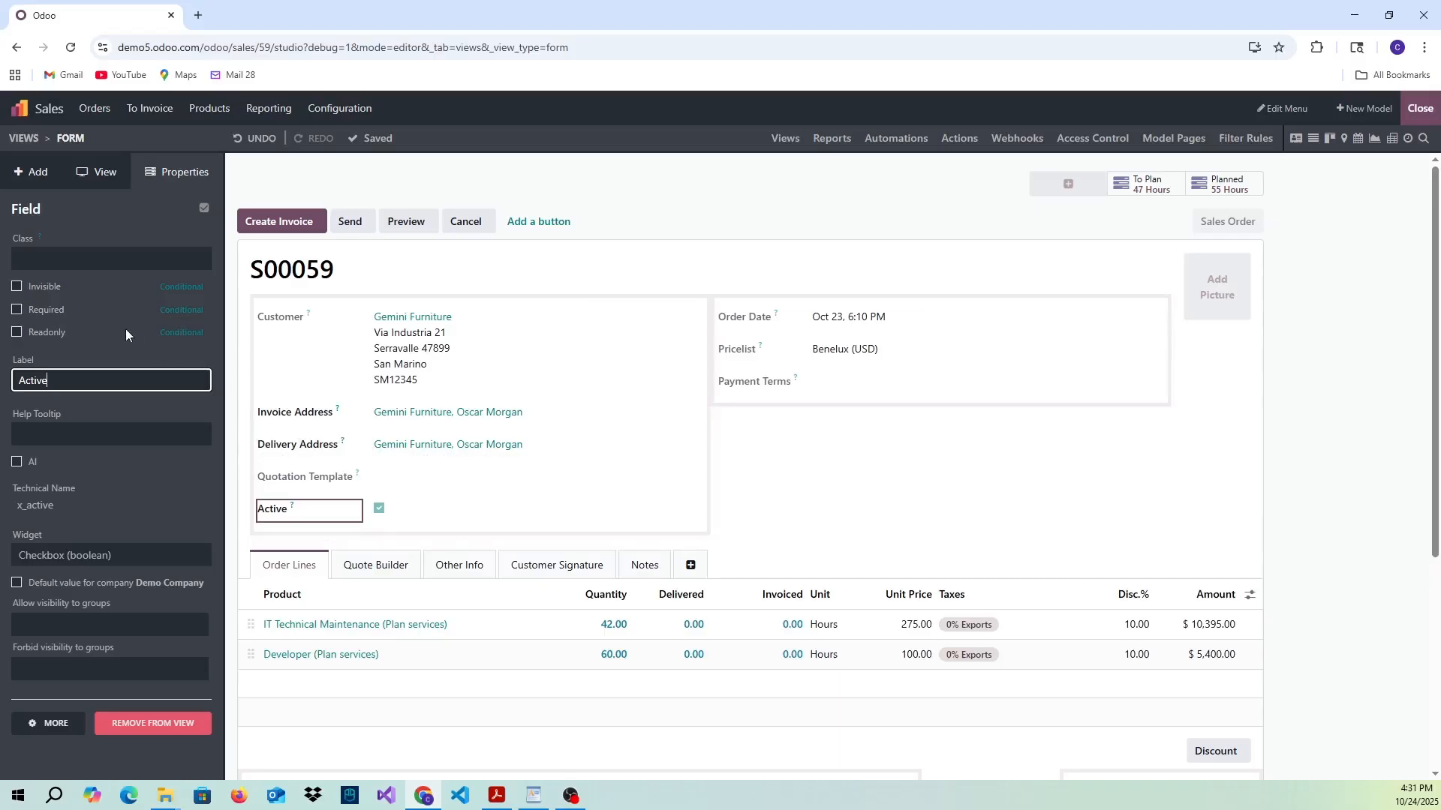
{"action": "left_click", "coordinate": [17, 288]}
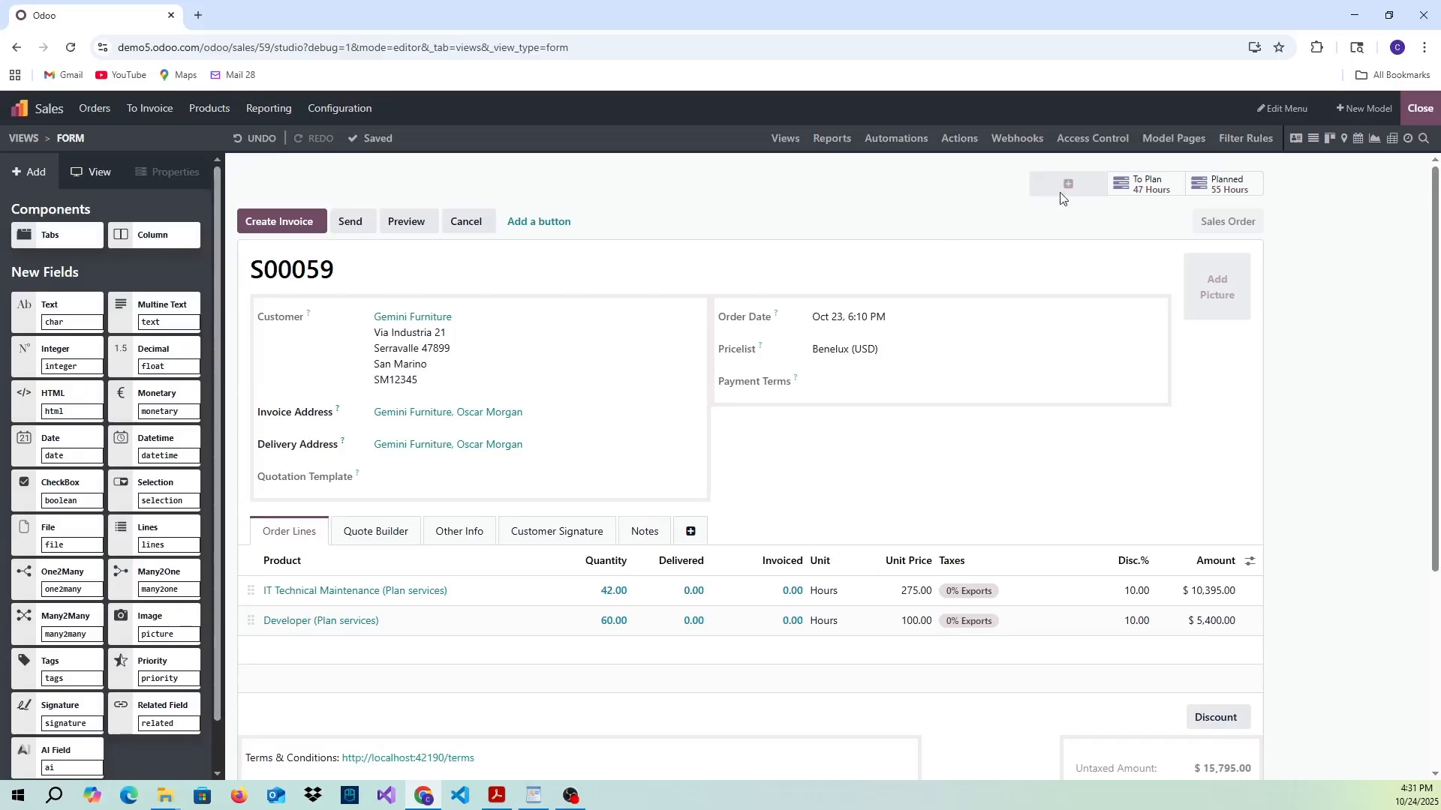
{"action": "left_click", "coordinate": [1426, 111]}
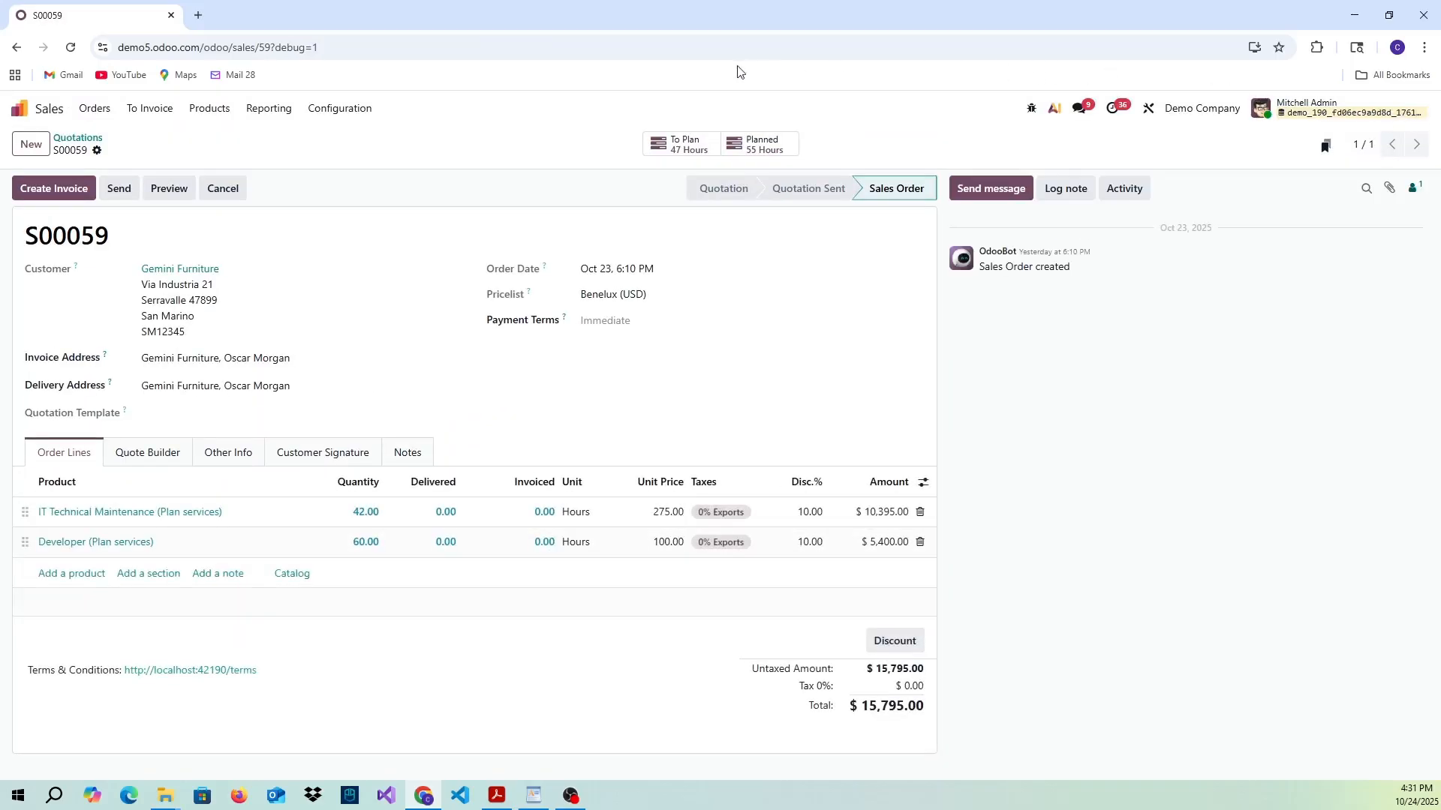
- Archive the open Gemini Furniture sales order and go back to the quotations list
{"action": "left_click", "coordinate": [98, 151]}
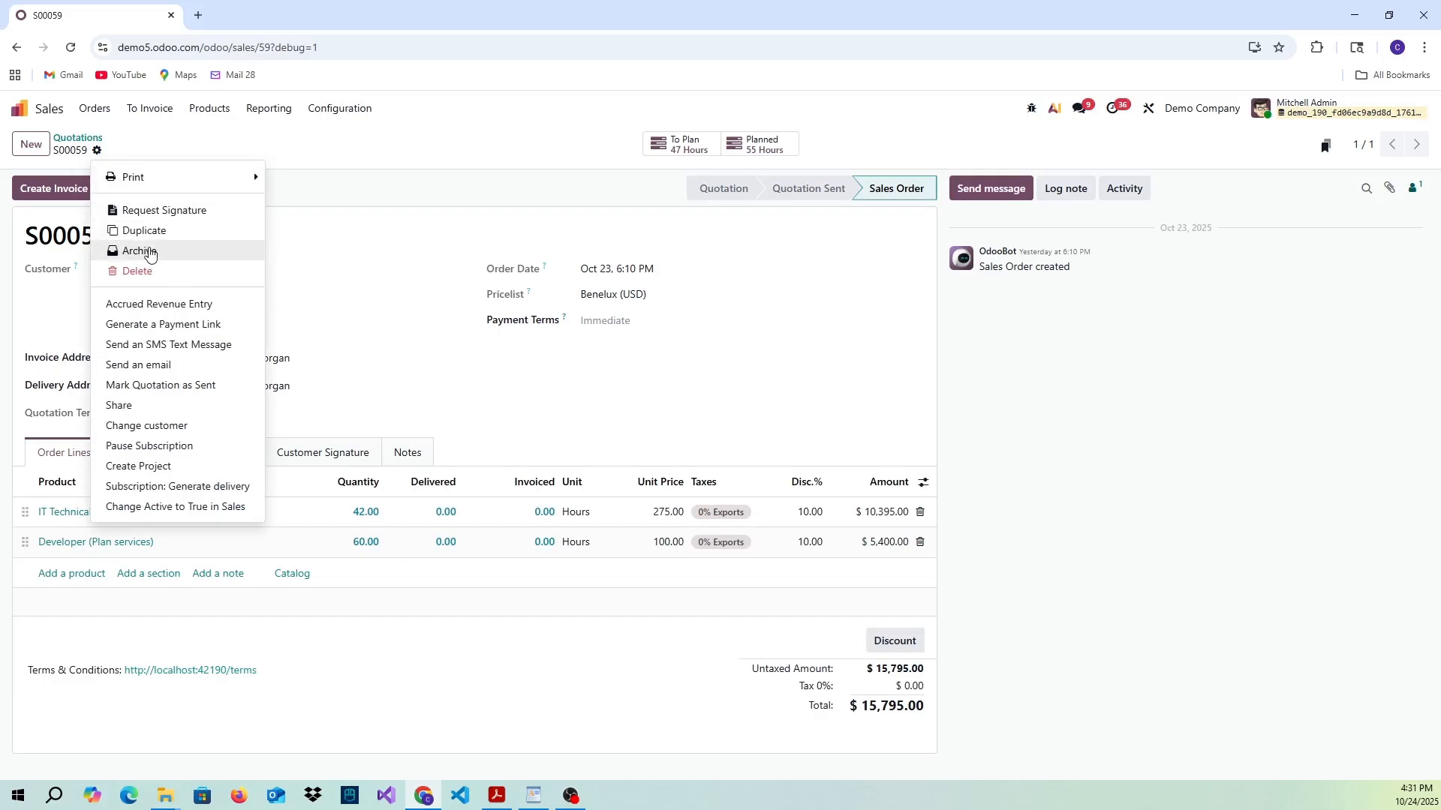
{"action": "left_click", "coordinate": [152, 253]}
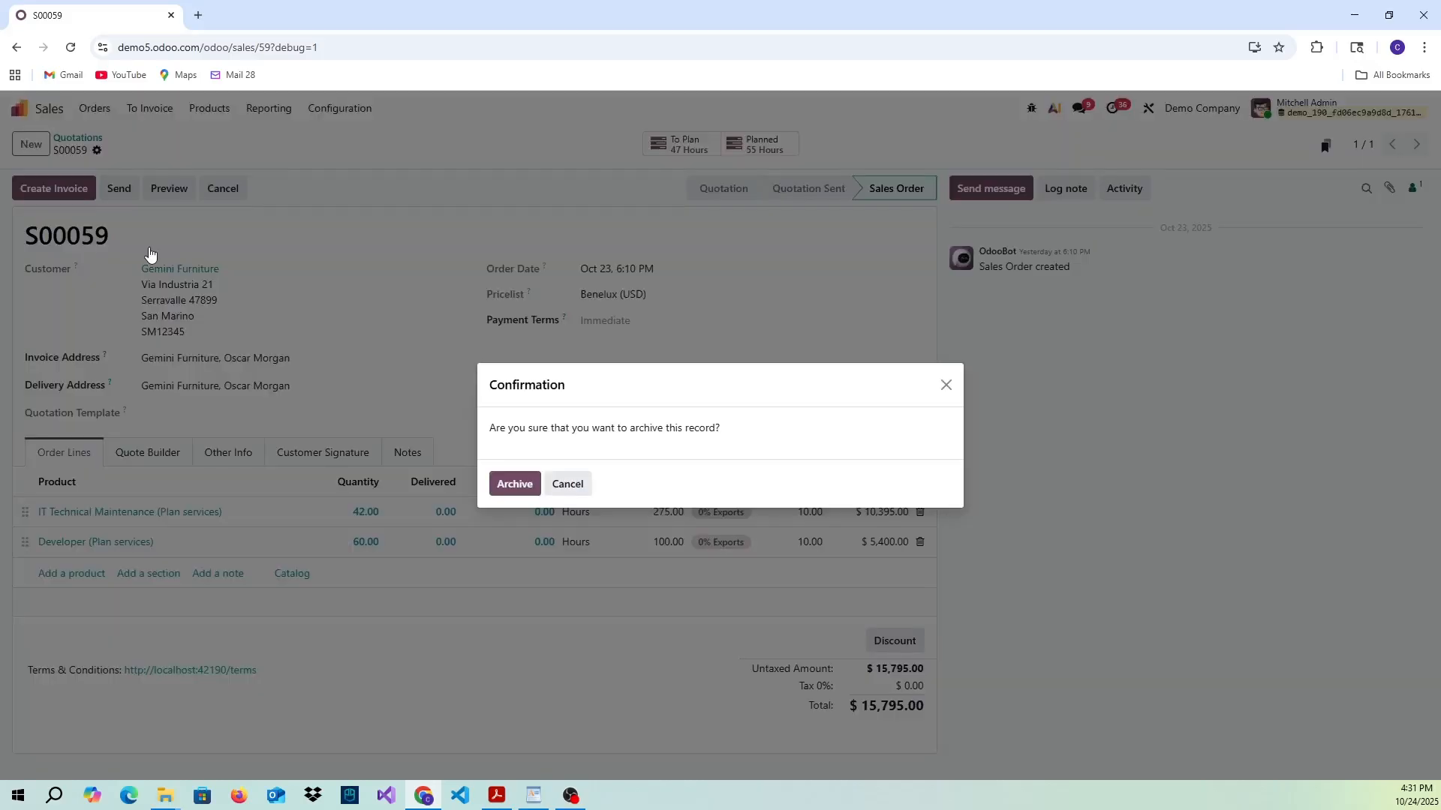
{"action": "left_click", "coordinate": [511, 484]}
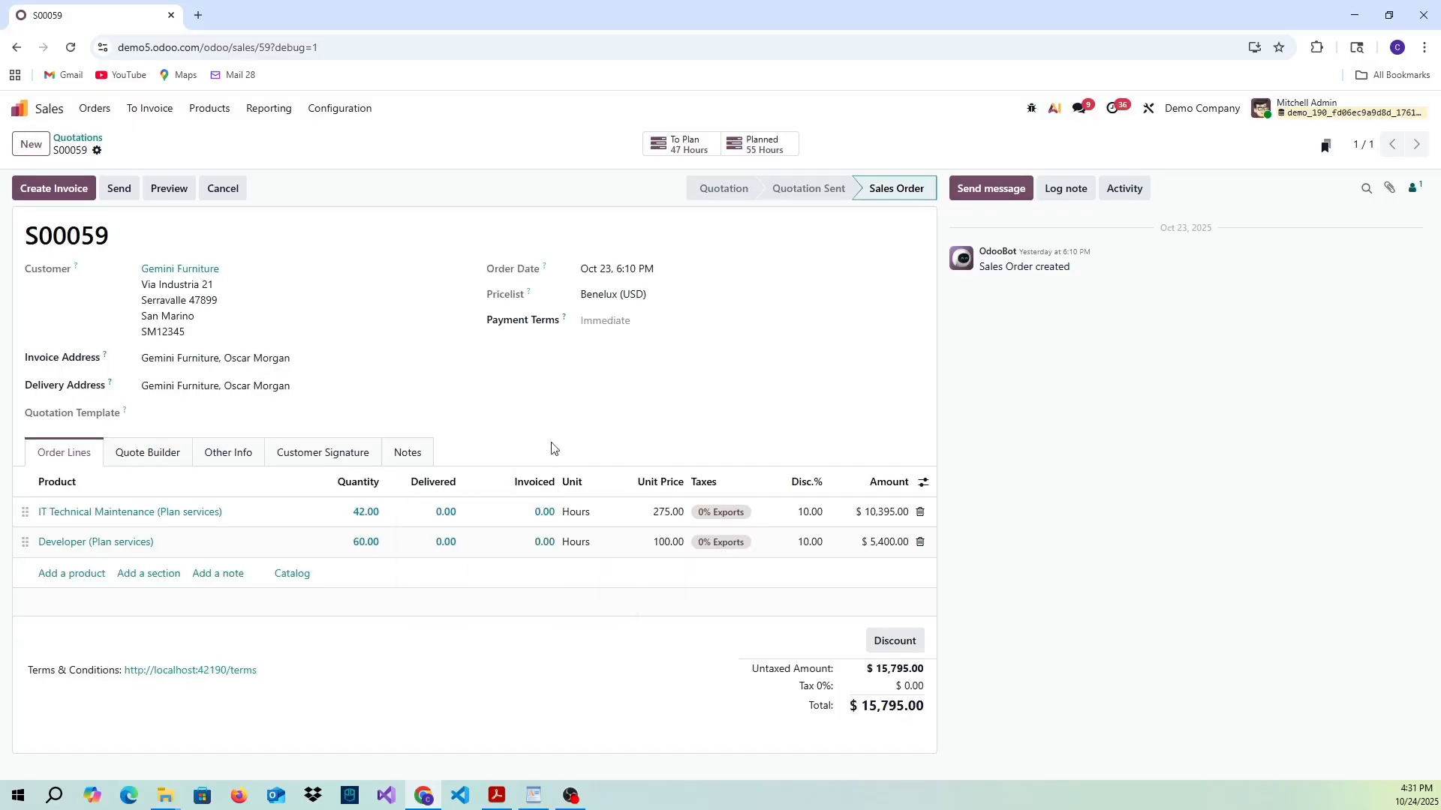
{"action": "left_click", "coordinate": [93, 141]}
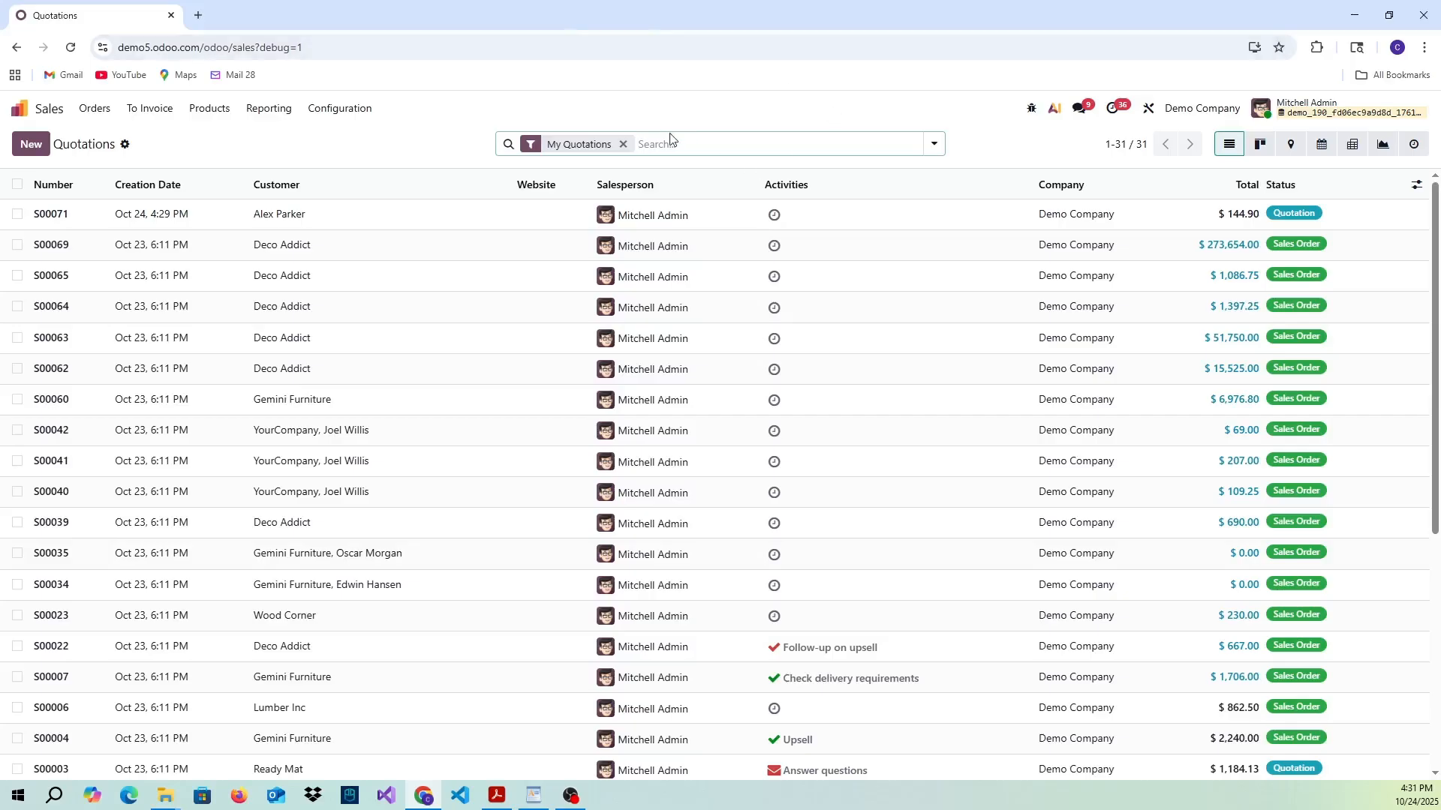
- Check the quotations list's predefined filters and open its Search view in Studio
{"action": "left_click", "coordinate": [935, 143]}
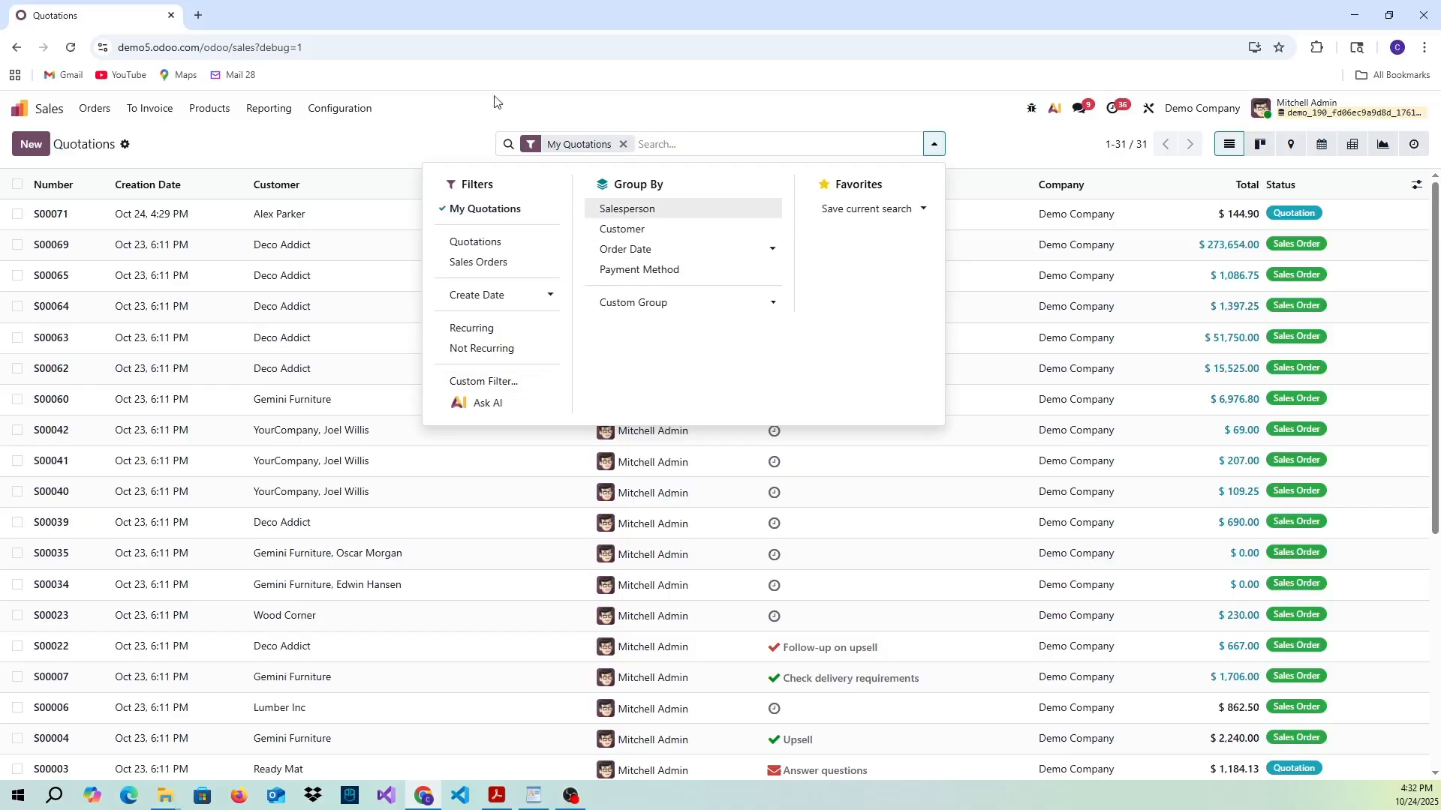
{"action": "left_click", "coordinate": [1147, 110]}
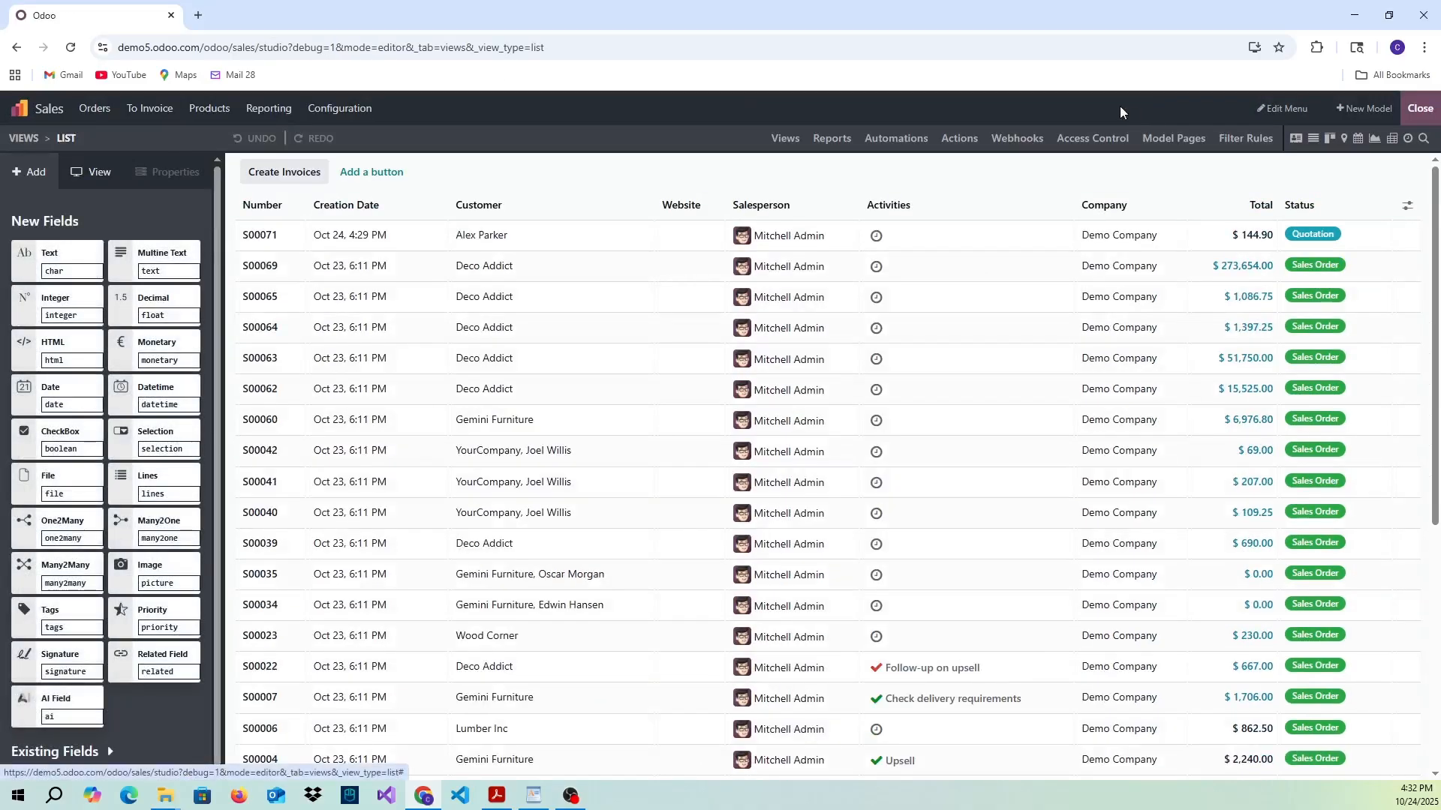
{"action": "left_click", "coordinate": [784, 140]}
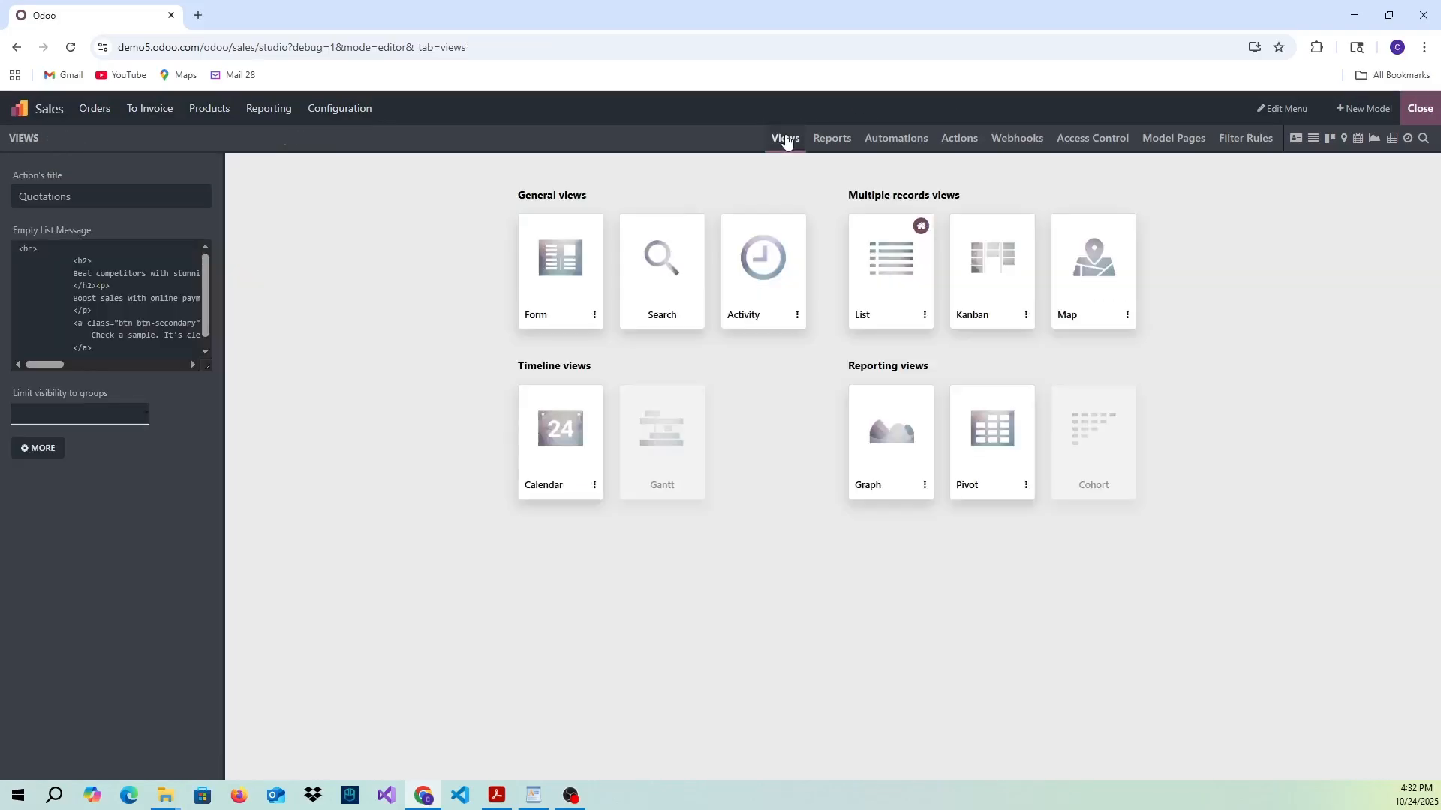
{"action": "left_click", "coordinate": [672, 275]}
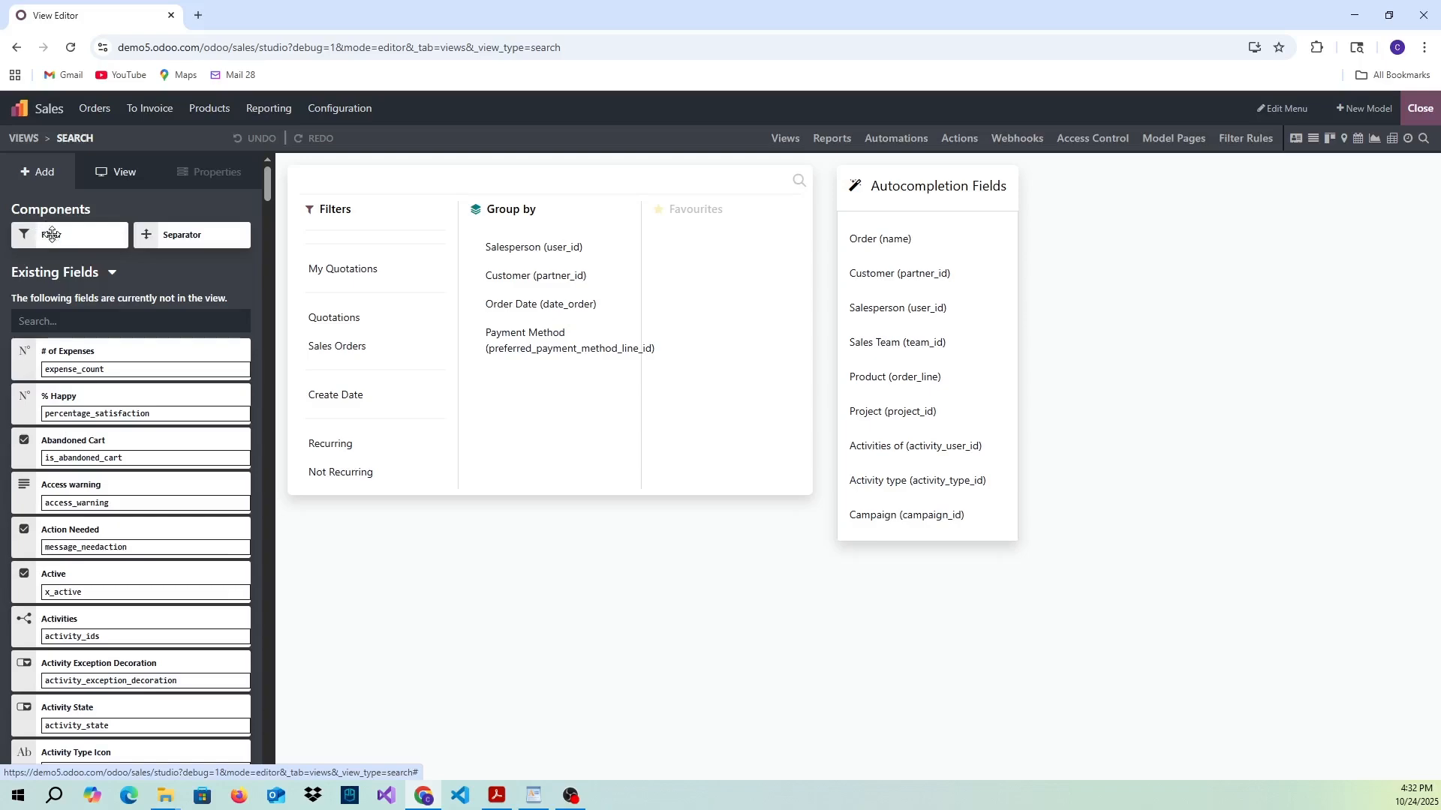
- Add a new filter below Not Recurring in the search view and label it Archived
{"action": "left_click_drag", "start_coordinate": [52, 234], "coordinate": [346, 500]}
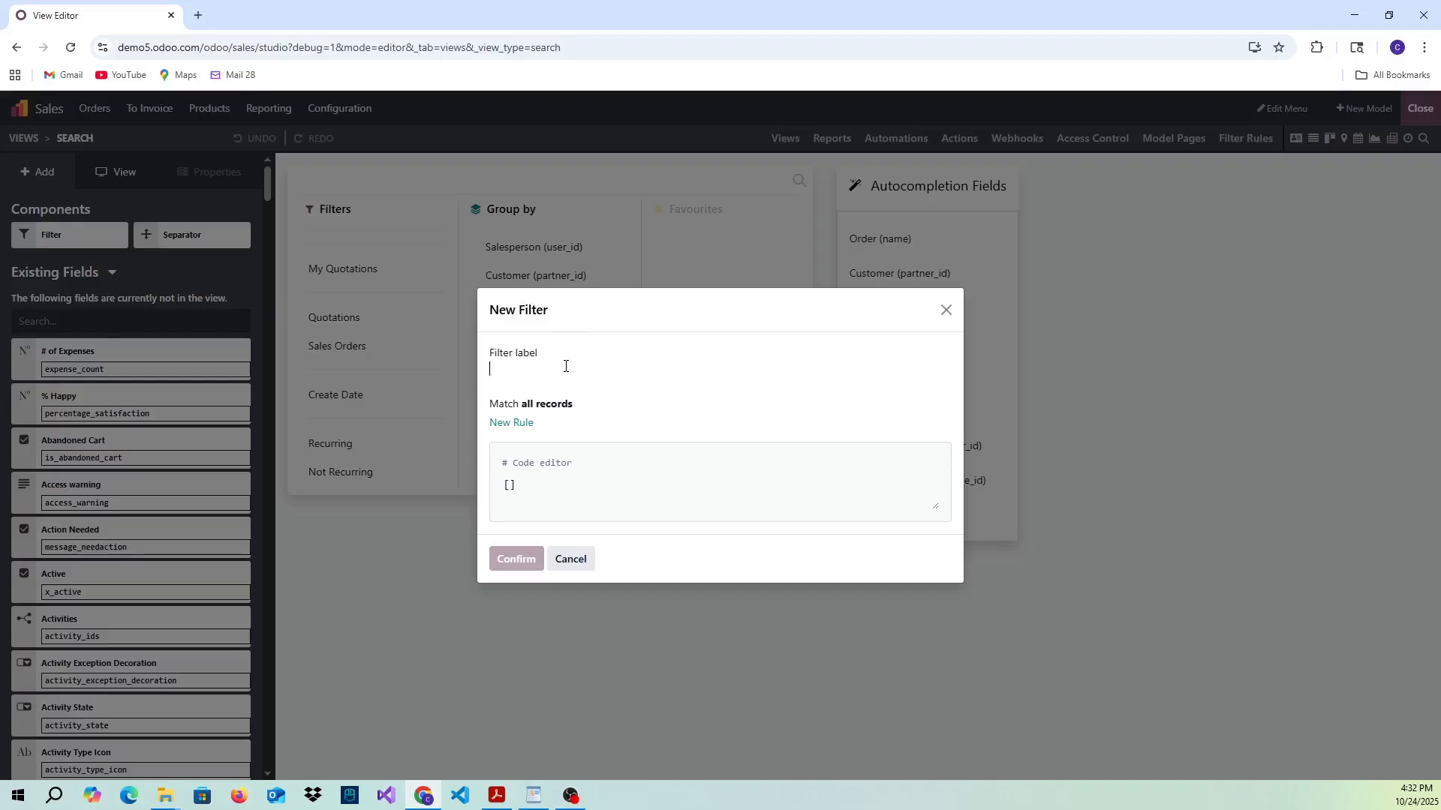
{"action": "type", "text": "Ar"}
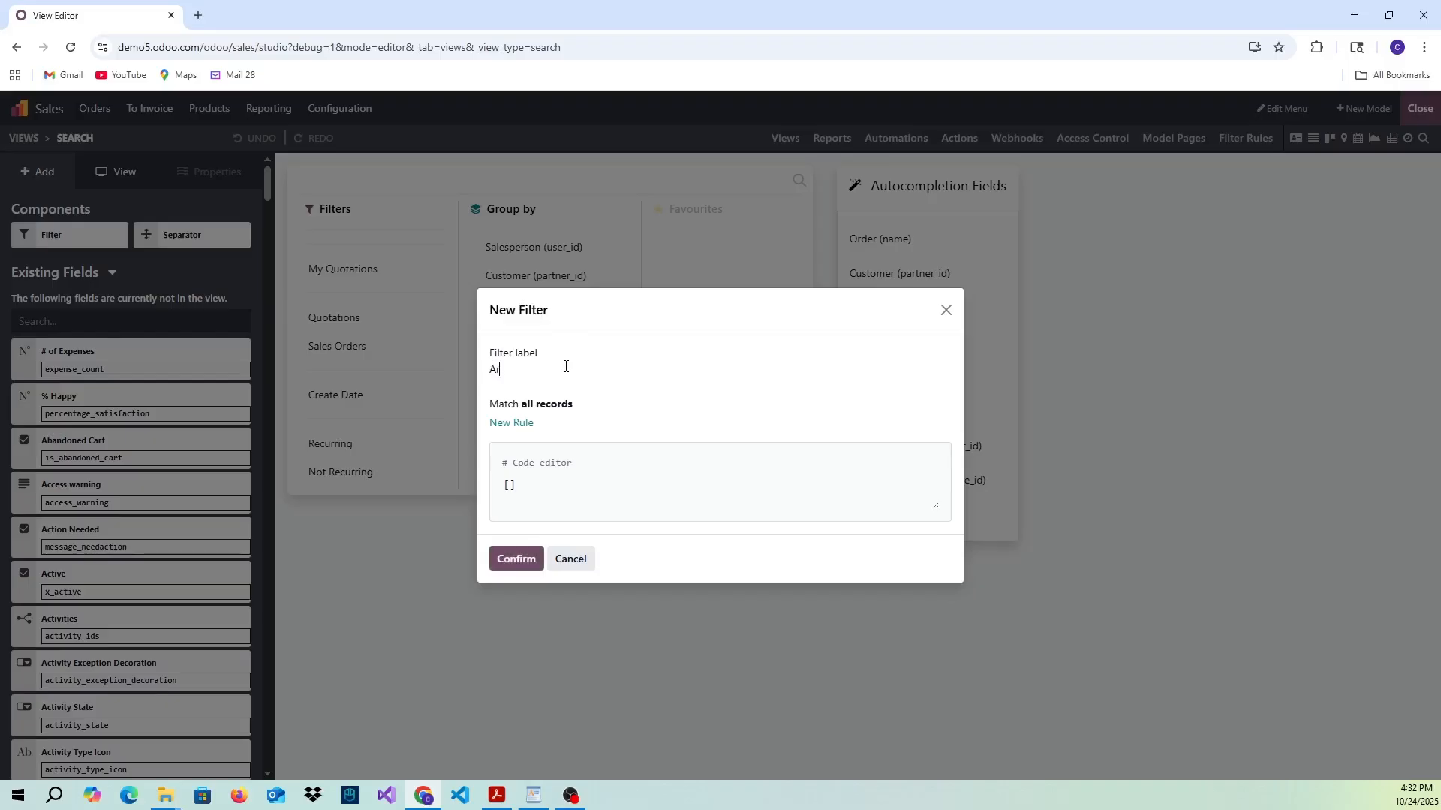
{"action": "type", "text": "chived"}
- Give the Archived filter a rule matching records whose Active (x_active) field is not set, and confirm the new filter
{"action": "left_click", "coordinate": [515, 424]}
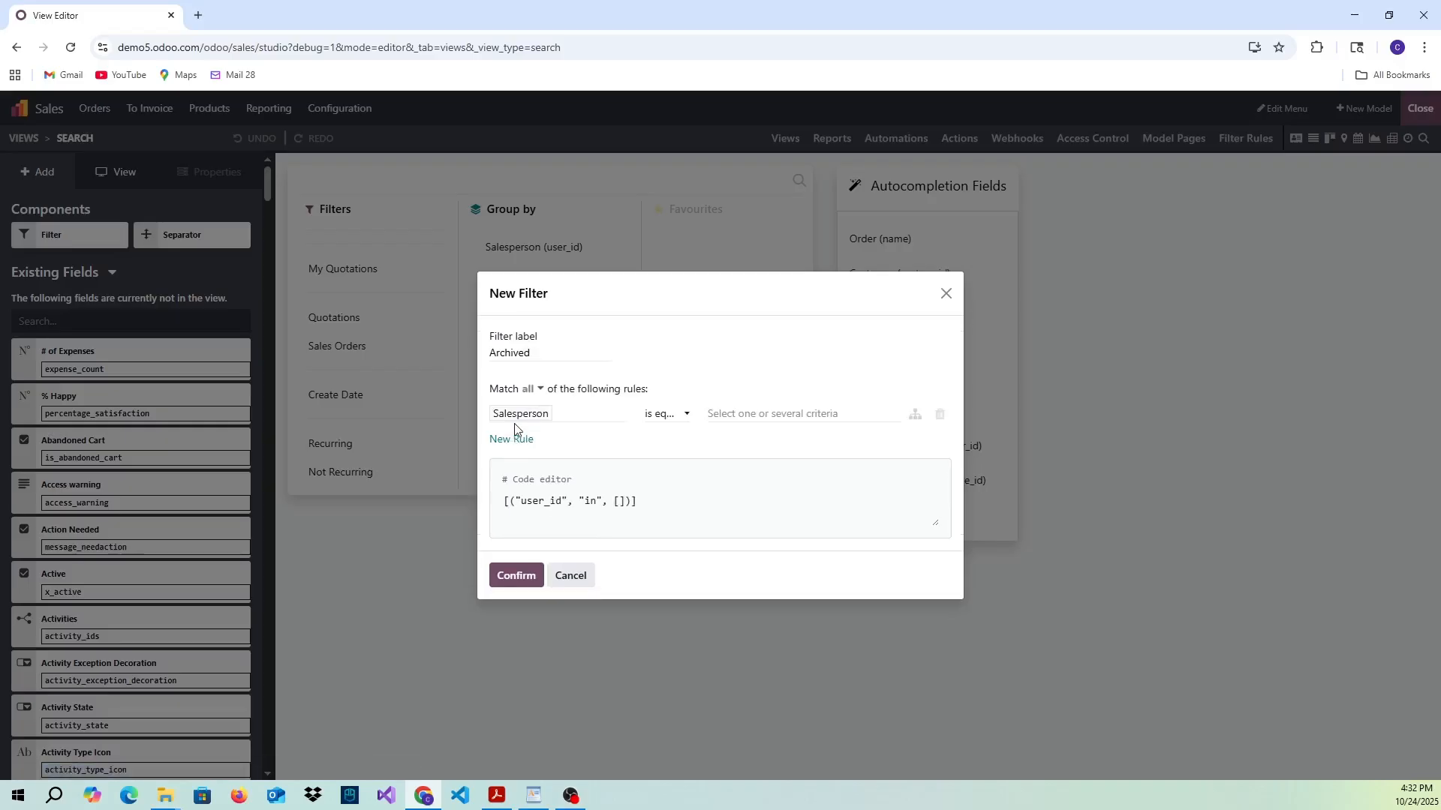
{"action": "left_click", "coordinate": [556, 424]}
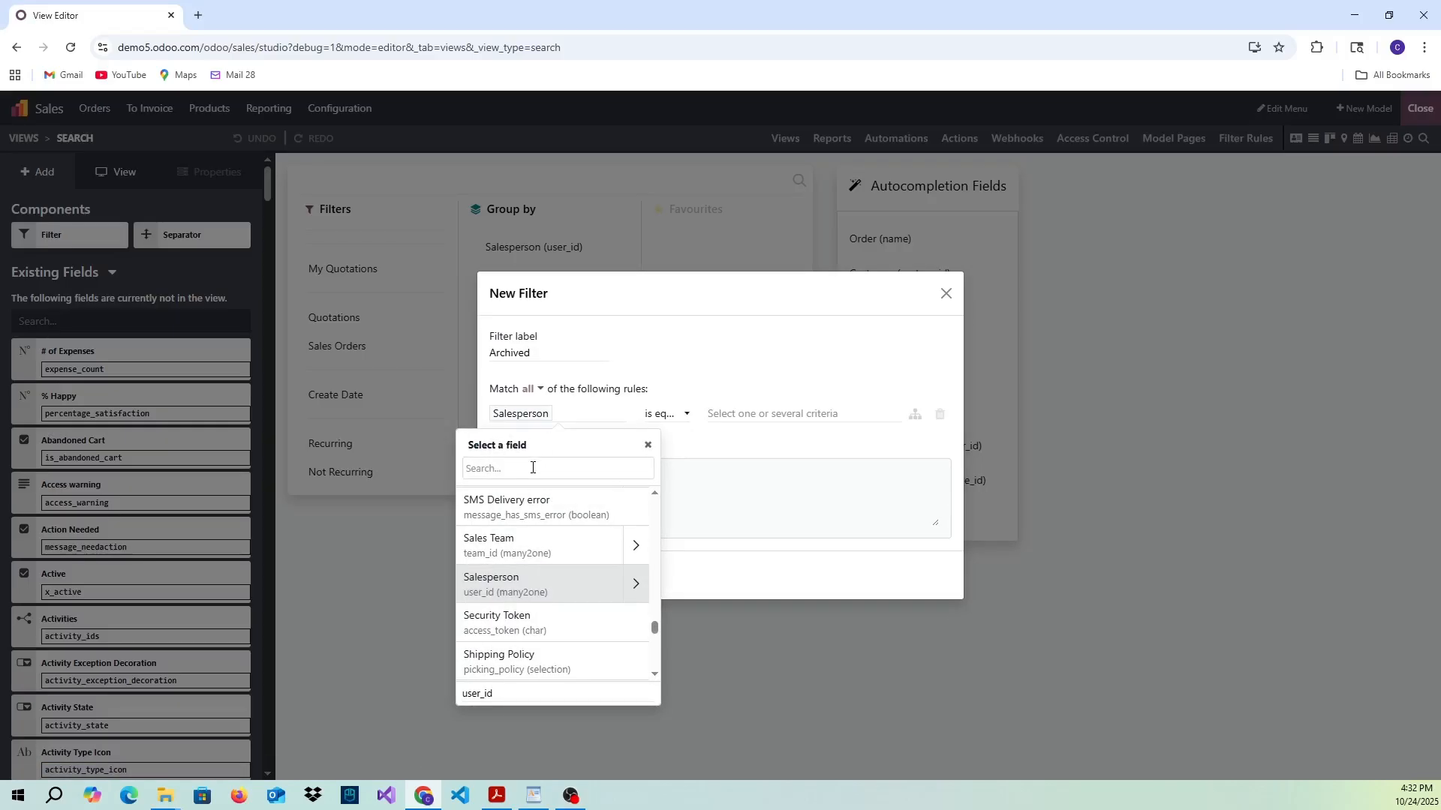
{"action": "type", "text": "activ"}
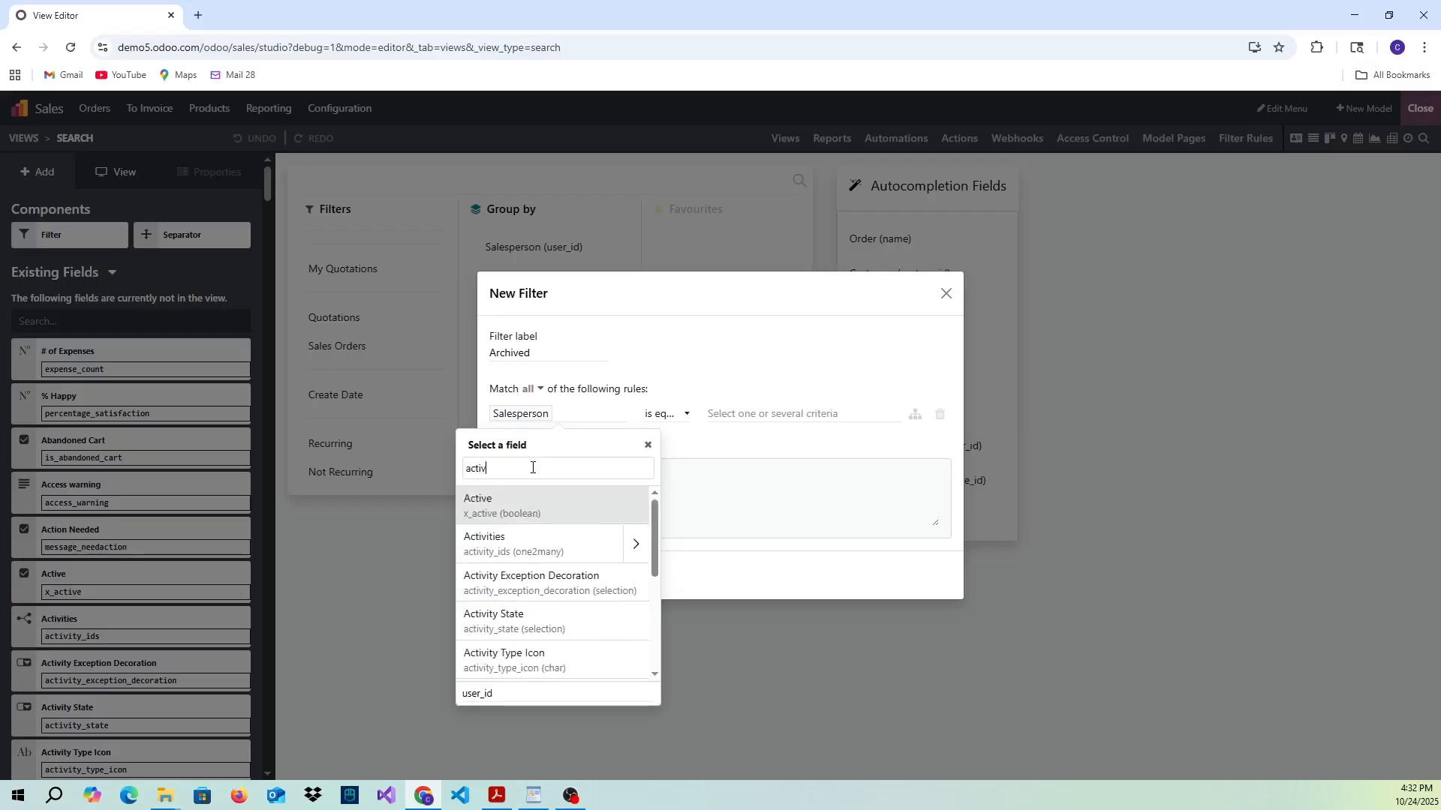
{"action": "left_click", "coordinate": [507, 507]}
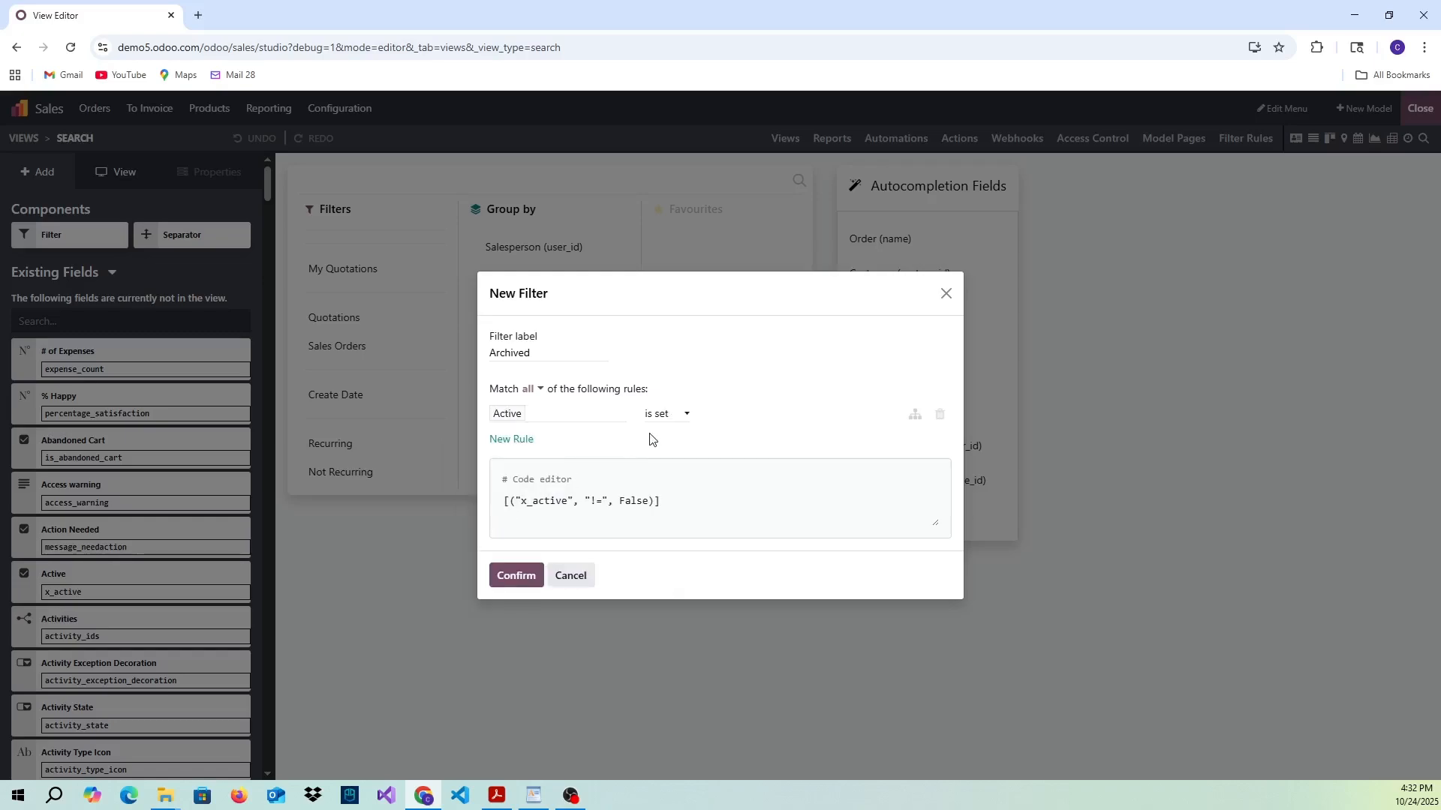
{"action": "left_click", "coordinate": [660, 416]}
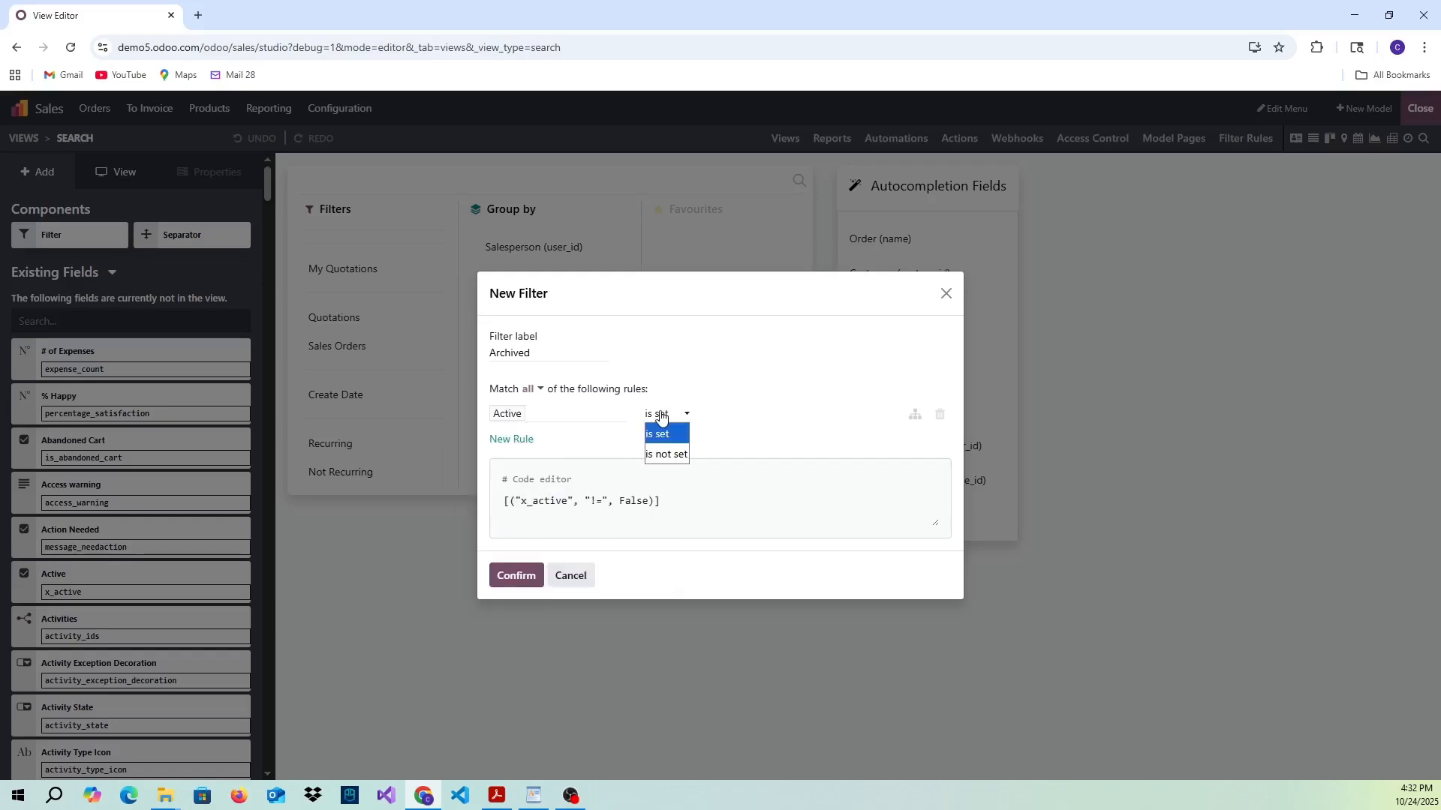
{"action": "left_click", "coordinate": [665, 456]}
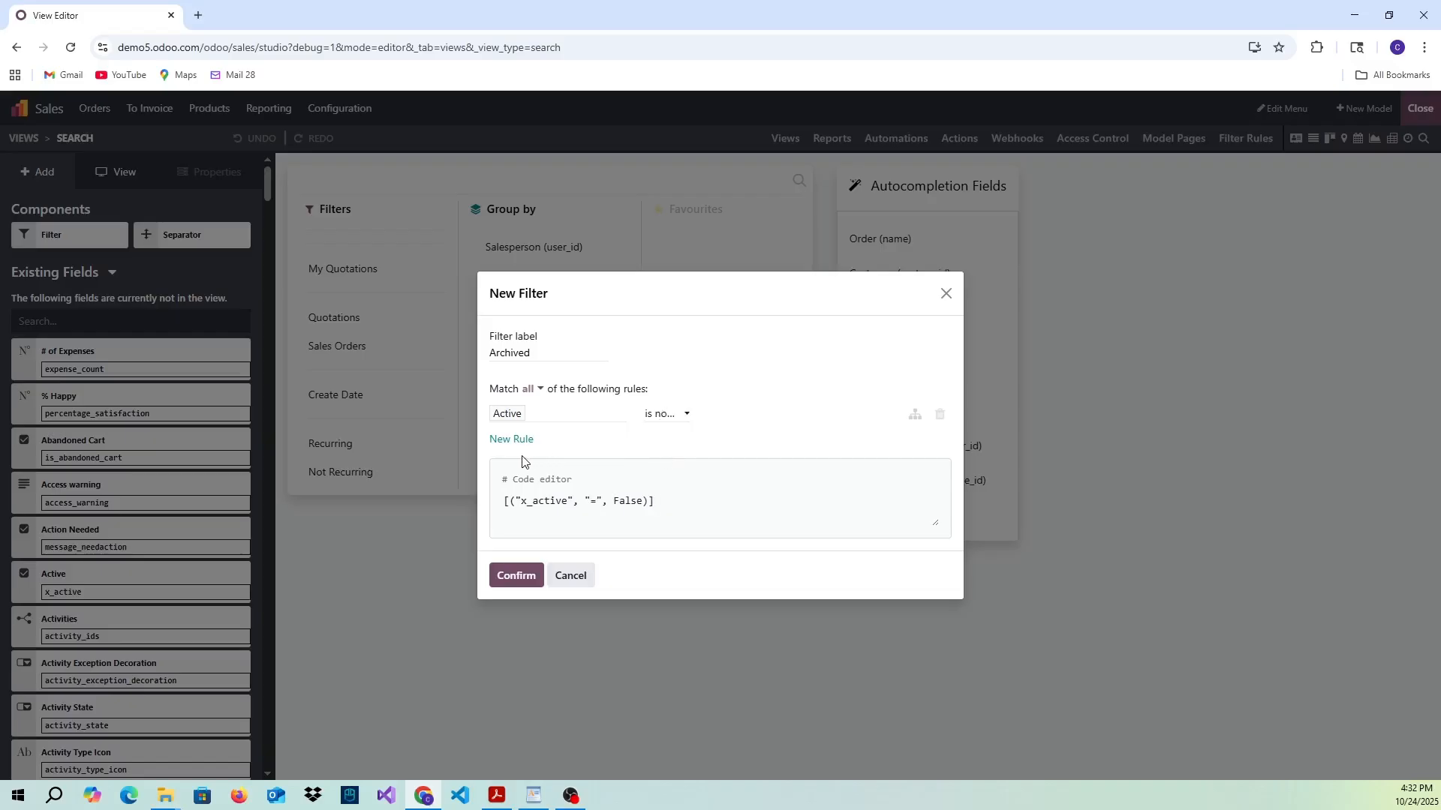
{"action": "left_click", "coordinate": [515, 578]}
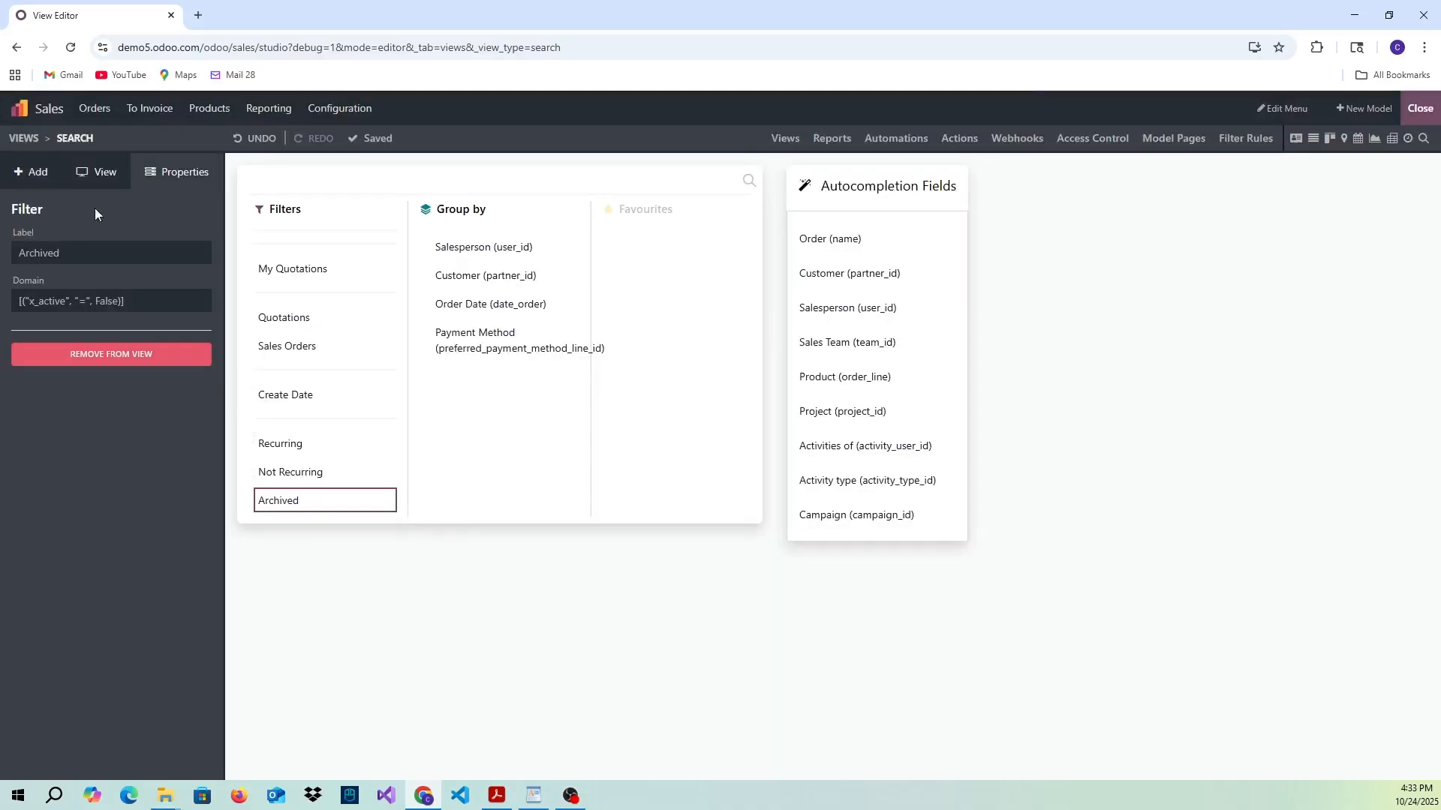
- Insert a separator between the Not Recurring and Archived filters in the search view, and close Studio
{"action": "left_click", "coordinate": [34, 172]}
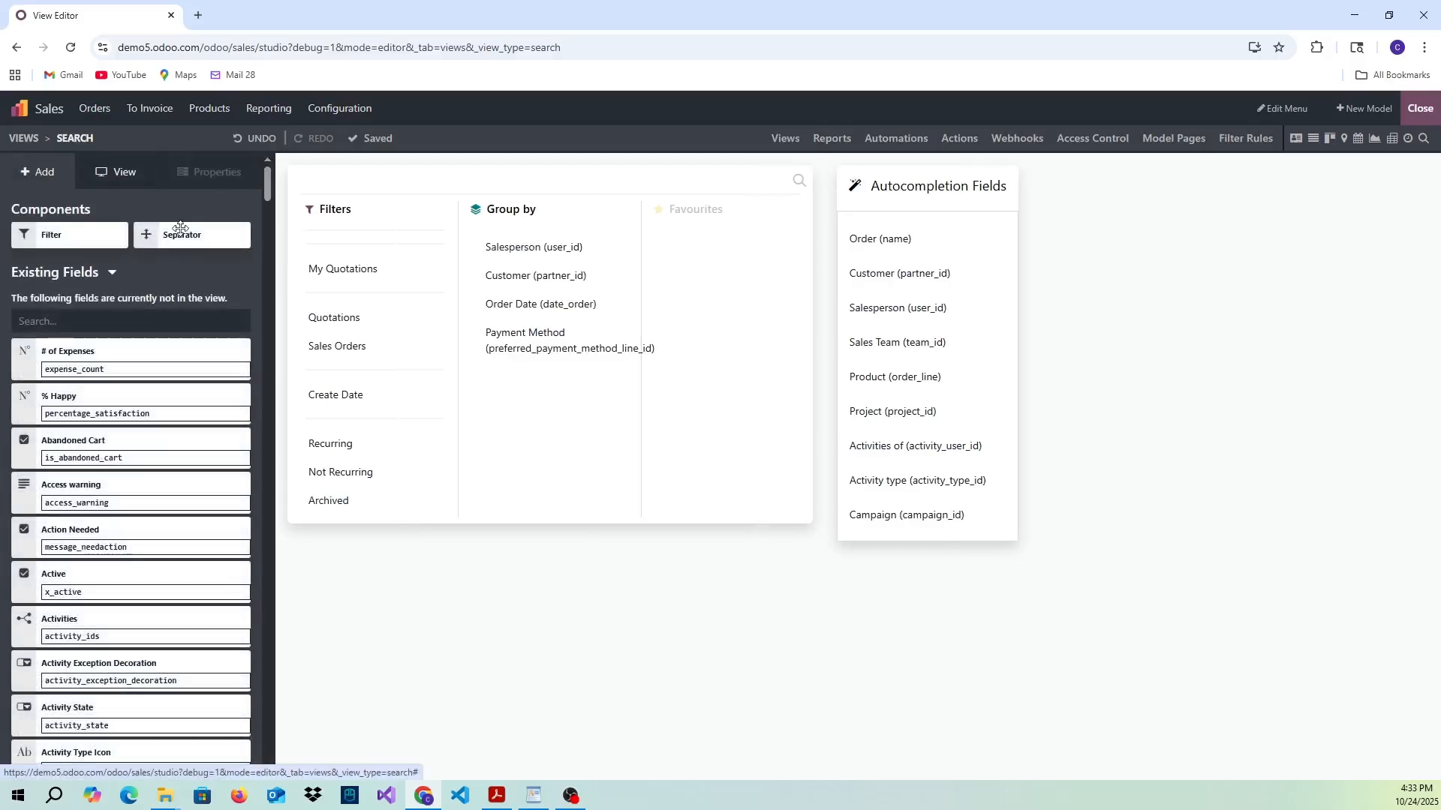
{"action": "left_click_drag", "start_coordinate": [178, 233], "coordinate": [353, 492]}
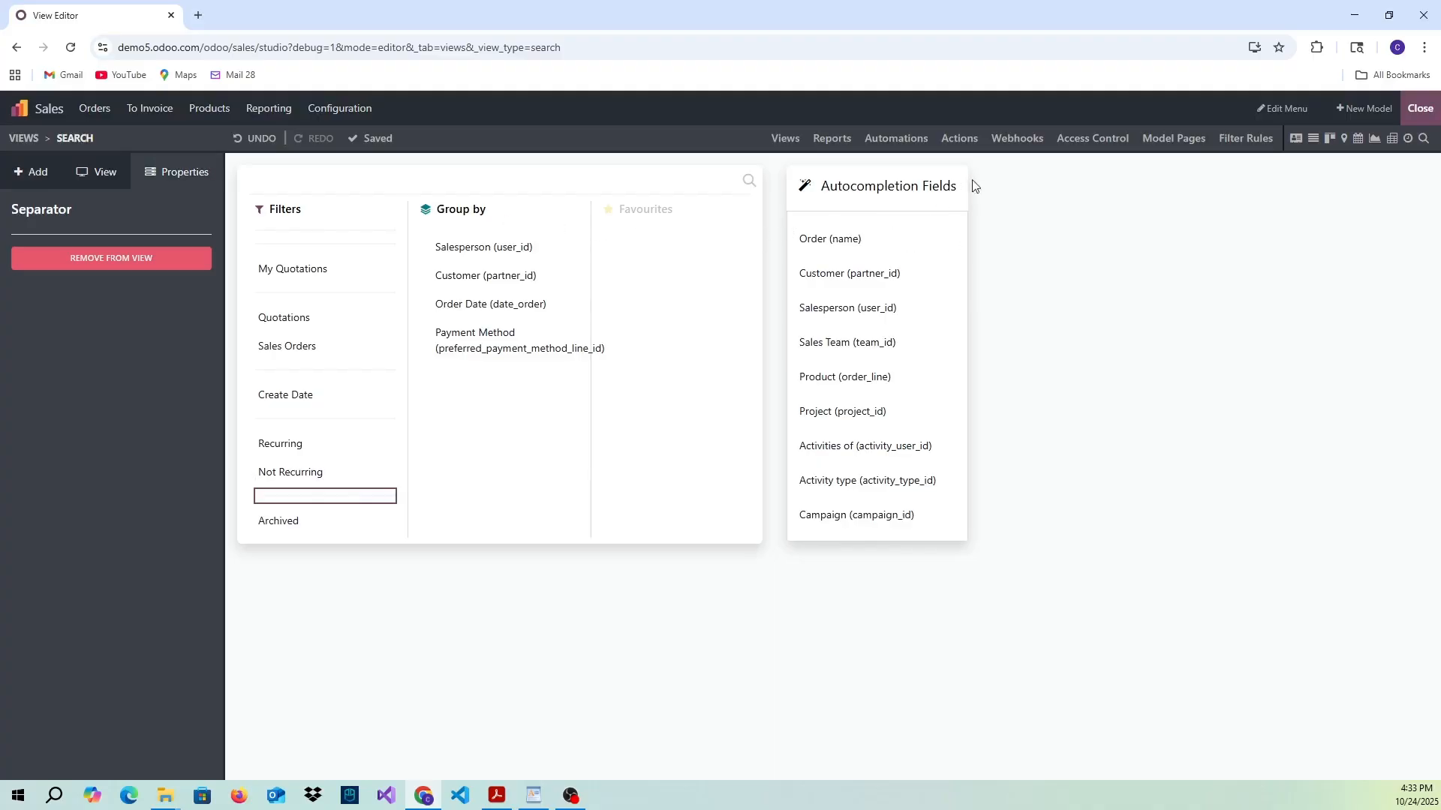
{"action": "left_click", "coordinate": [1415, 111]}
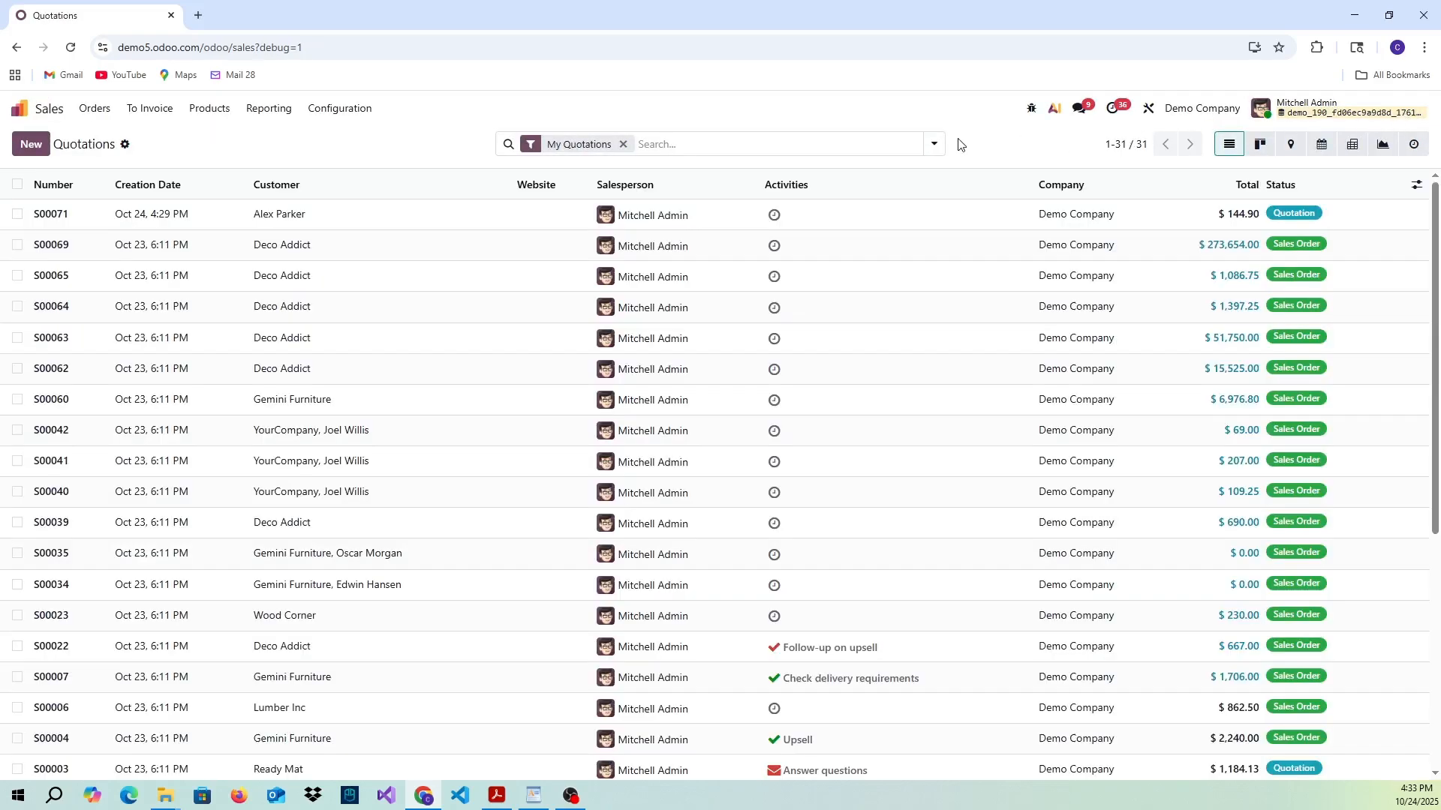
- Apply the Archived filter to the quotations list alongside My Quotations
{"action": "left_click", "coordinate": [936, 148]}
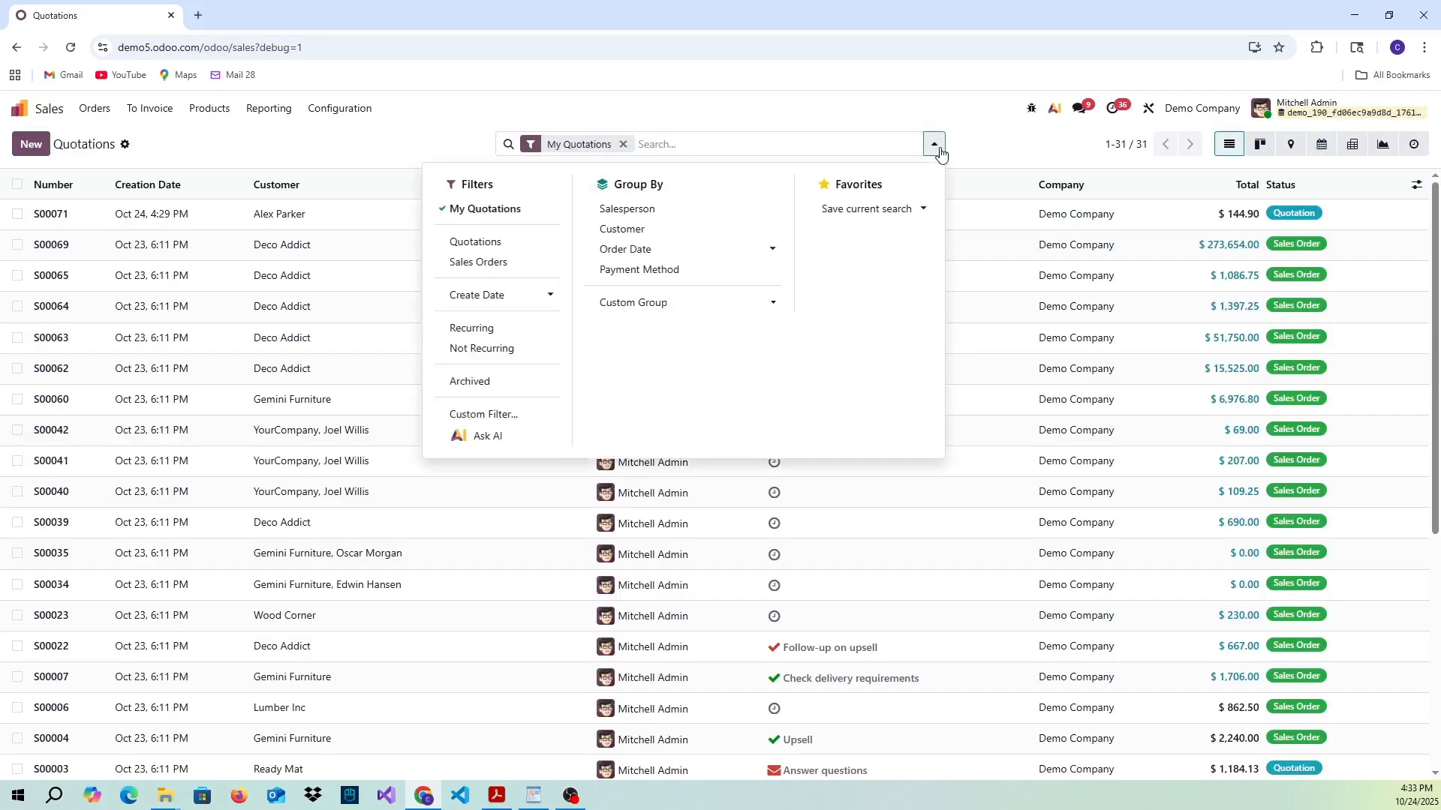
{"action": "left_click", "coordinate": [505, 384]}
{"action": "left_click", "coordinate": [236, 371]}
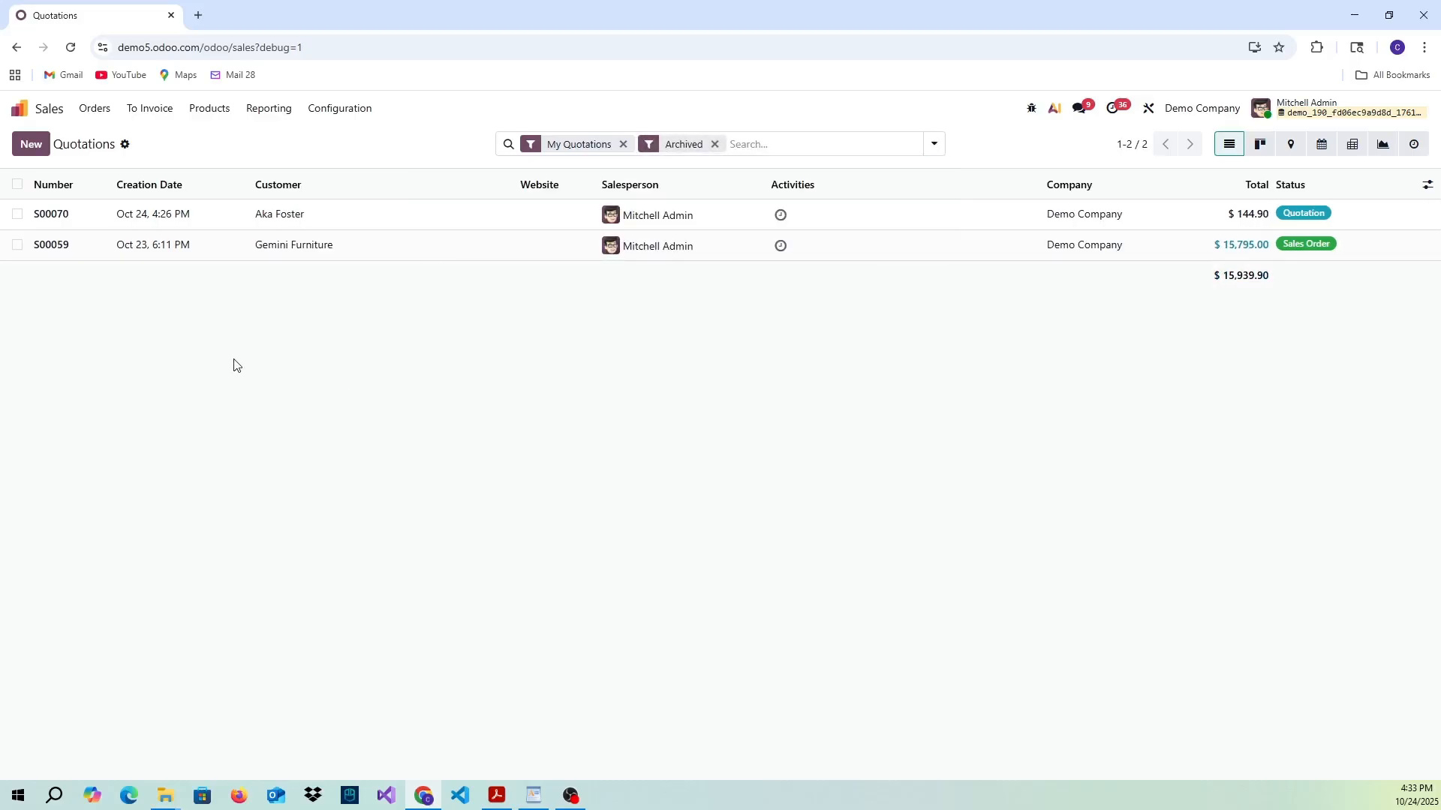
- Remove the Archived filter from the quotations list and reapply it to compare active and archived orders
{"action": "left_click", "coordinate": [933, 144]}
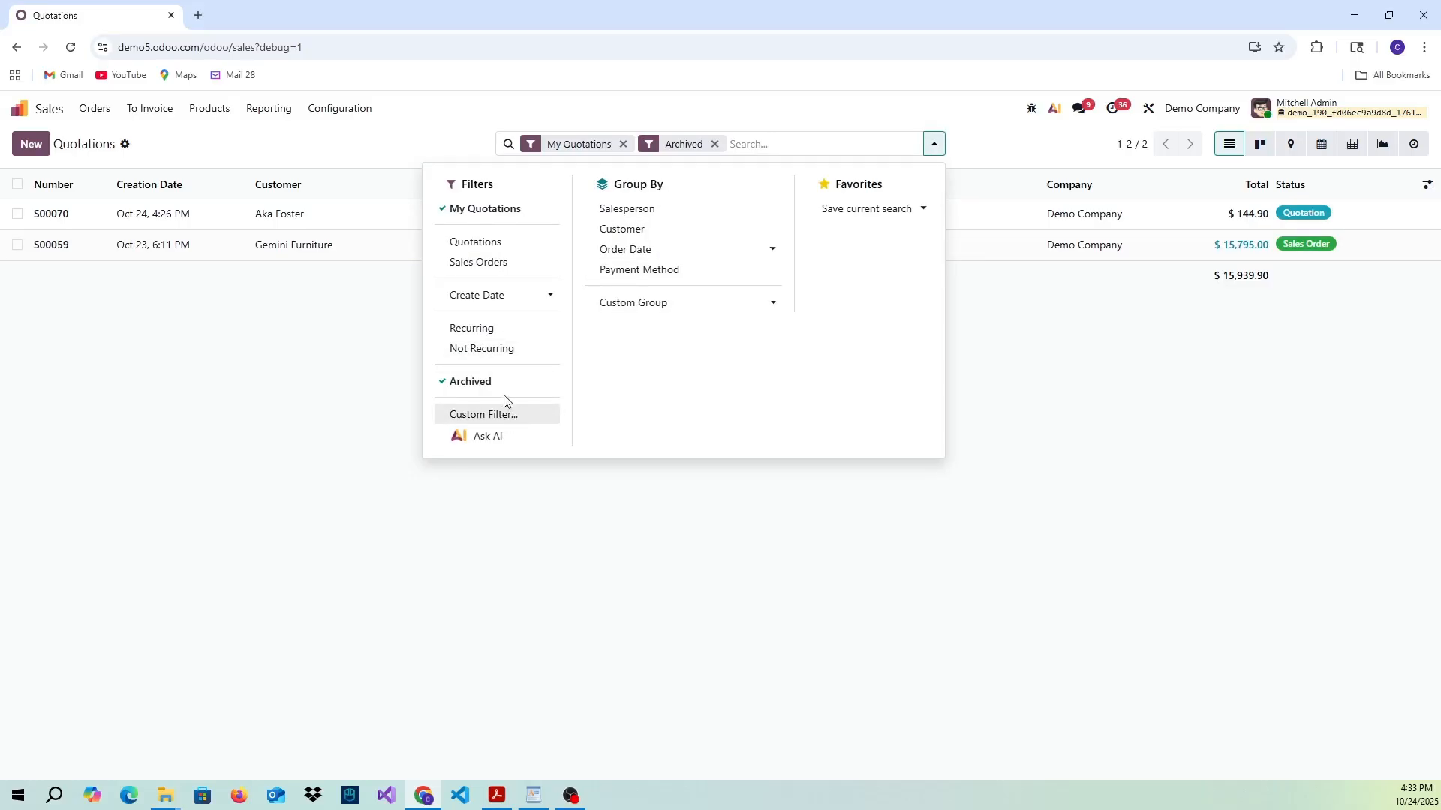
{"action": "left_click", "coordinate": [484, 386]}
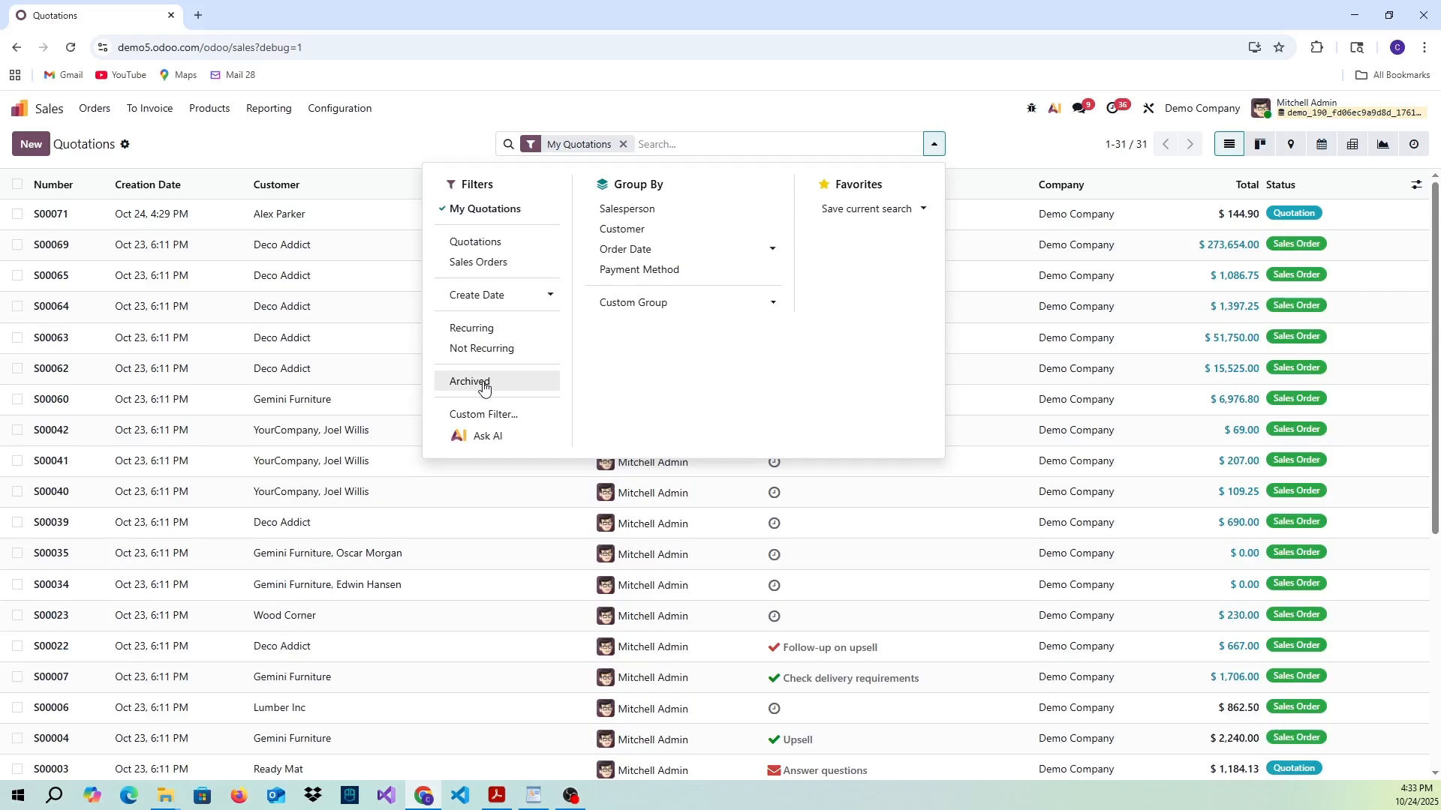
{"action": "left_click", "coordinate": [484, 388]}
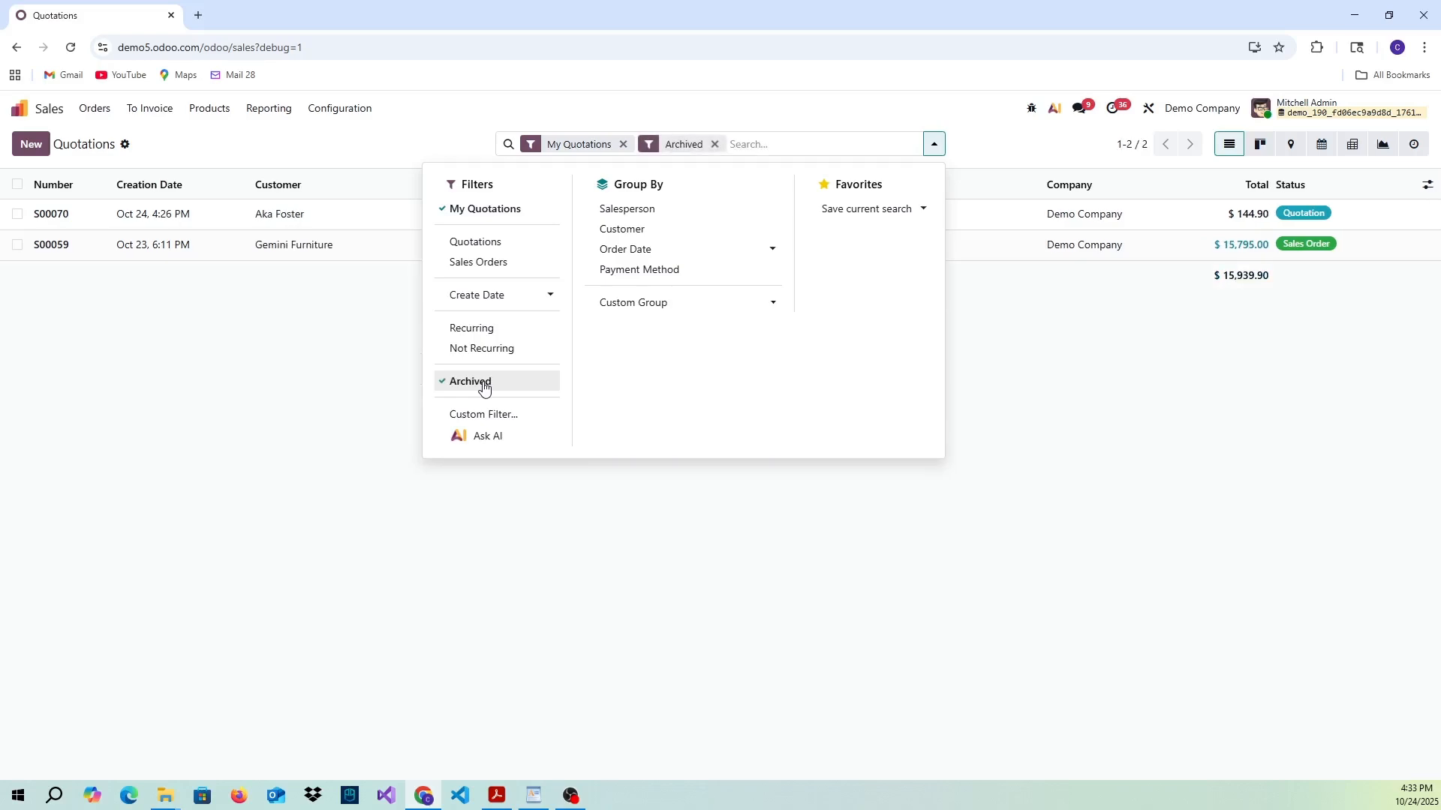